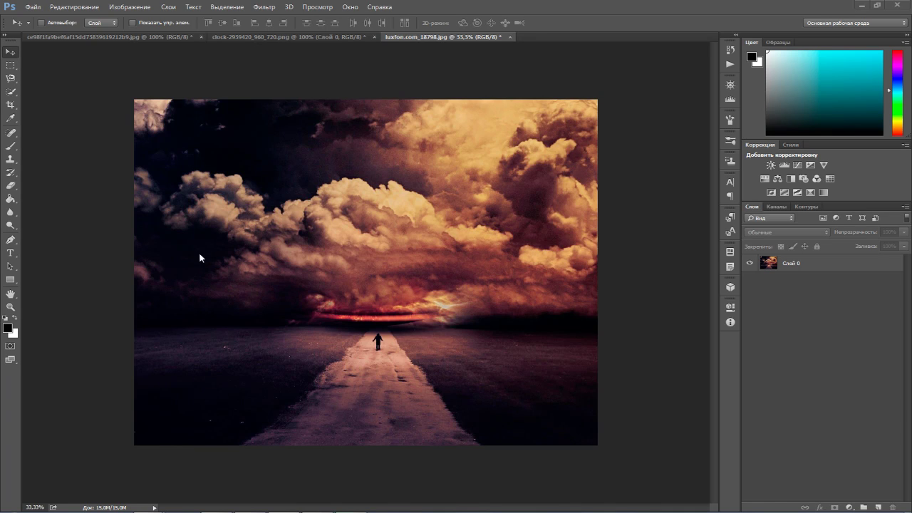
- On the elephant photo's Слой 0, select the white background with the Magic Wand
left_click(145, 35)
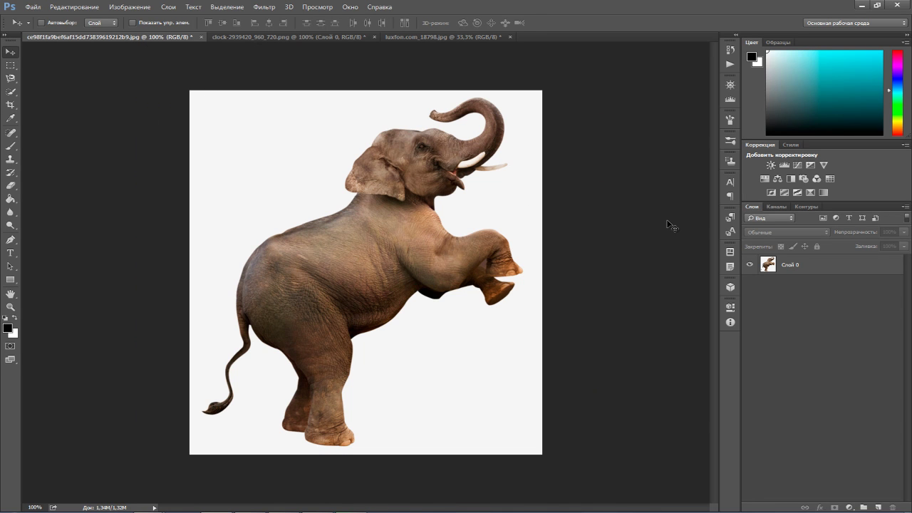
left_click_drag(13, 95, 42, 102)
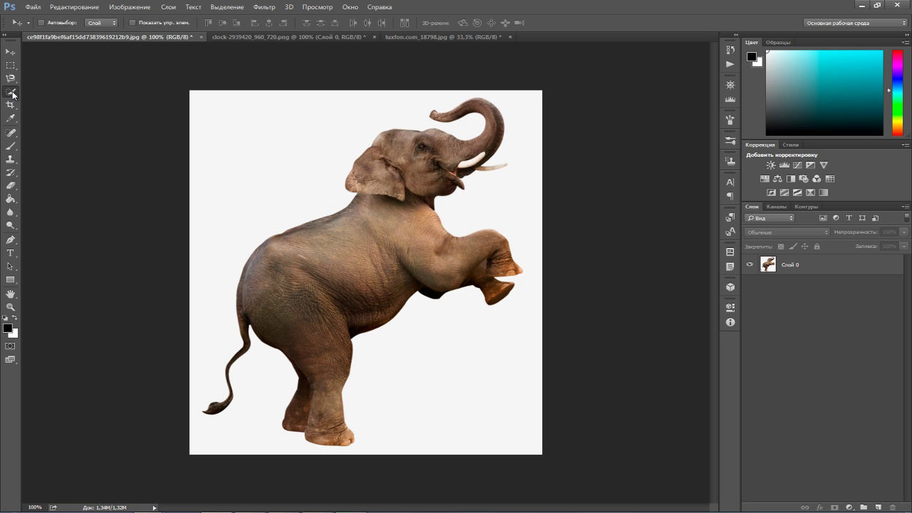
left_click(290, 164)
left_click(407, 197)
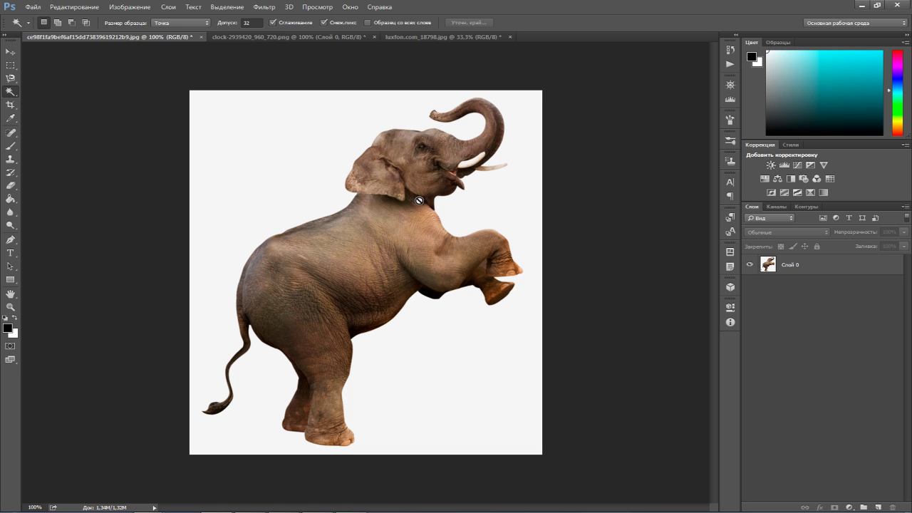
left_click(805, 264)
left_click(299, 189)
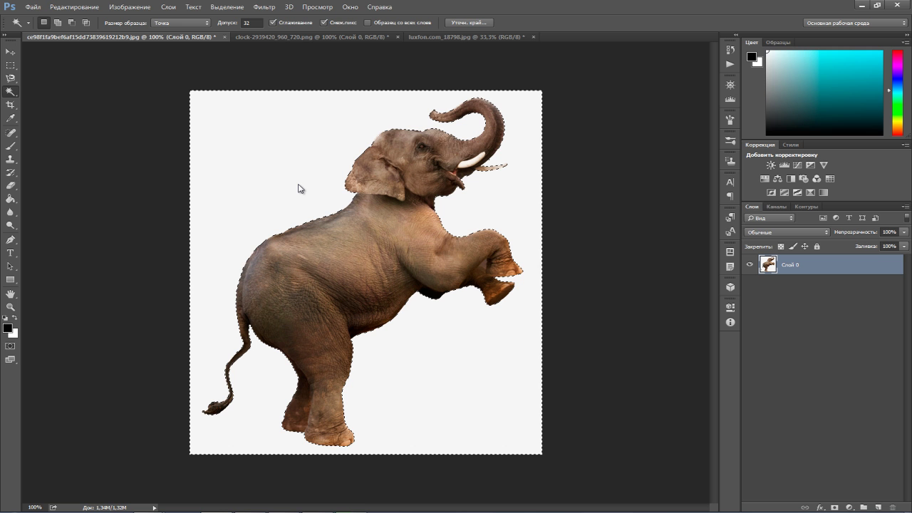
- Delete the white background, deselect, and carry the elephant to the landscape tab
key("Delete")
key("ctrl+d")
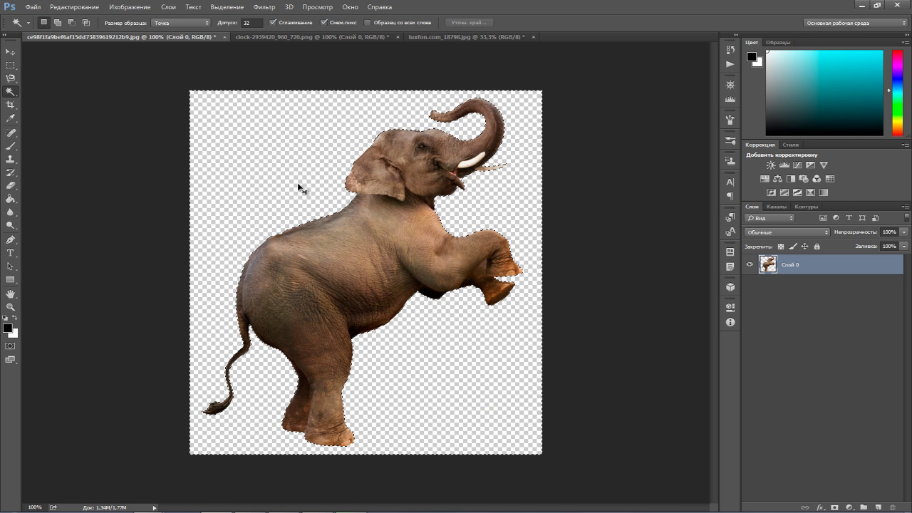
key("v")
mouse_move(343, 200)
left_mouse_down()
mouse_move(412, 118)
mouse_move(435, 37)
left_mouse_up()
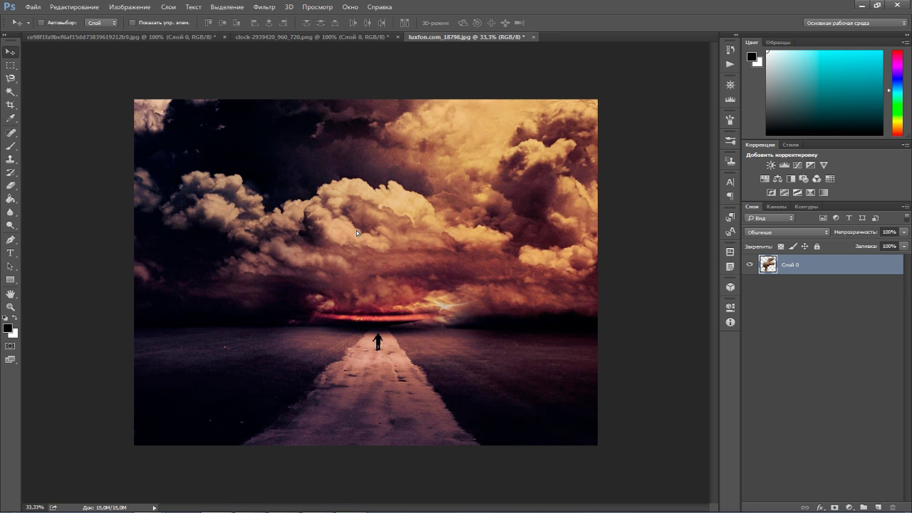
- Drop the elephant into the road scene as a new layer, scaled to about 132%
left_click_drag(435, 39, 362, 234)
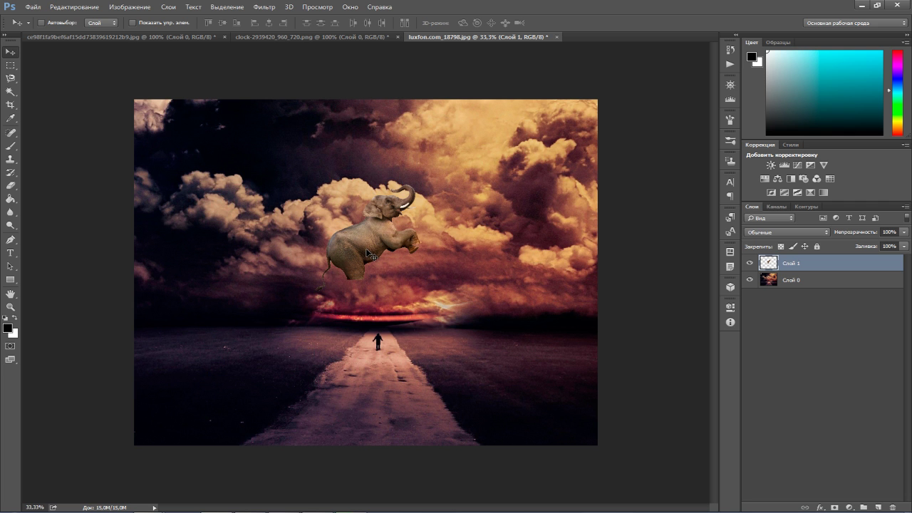
key("ctrl+t")
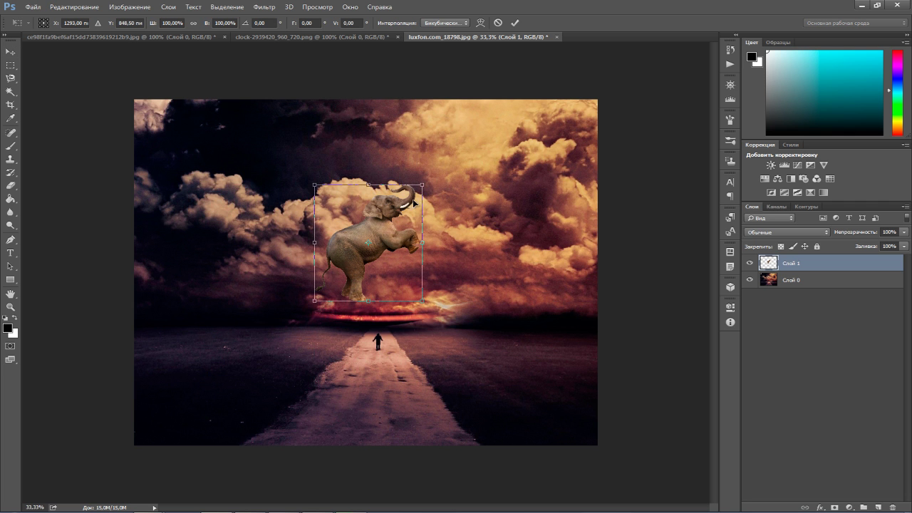
left_click_drag(422, 185, 451, 168)
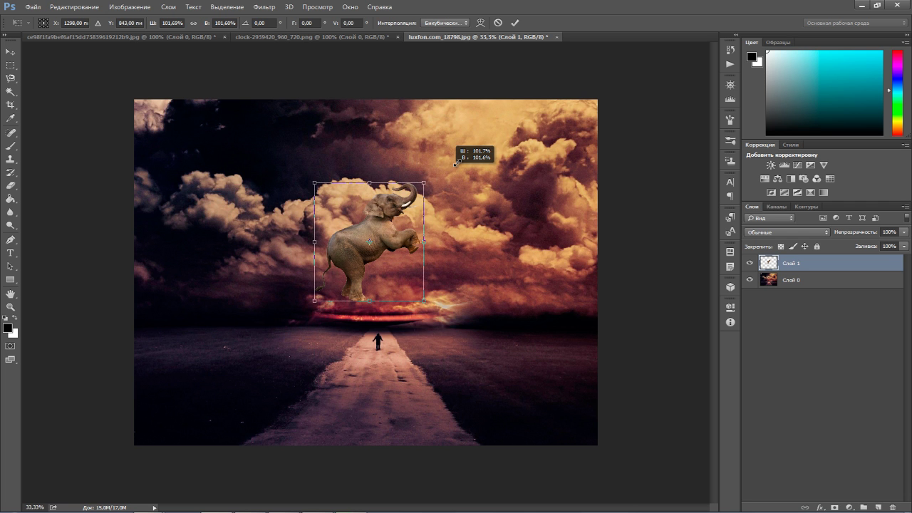
left_click_drag(456, 162, 466, 162)
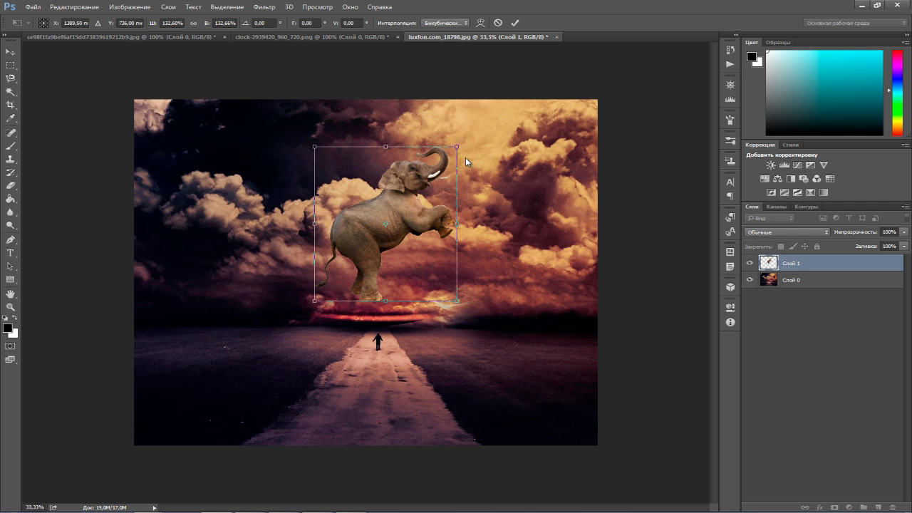
key("Return")
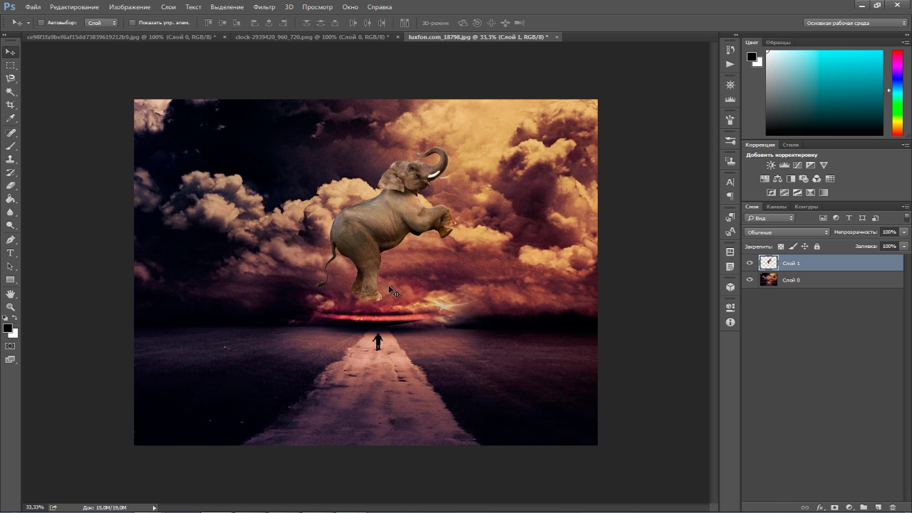
- Move the elephant left and down onto the road
key("ctrl+t")
mouse_move(420, 218)
left_mouse_down()
mouse_move(367, 246)
mouse_move(362, 264)
left_mouse_up()
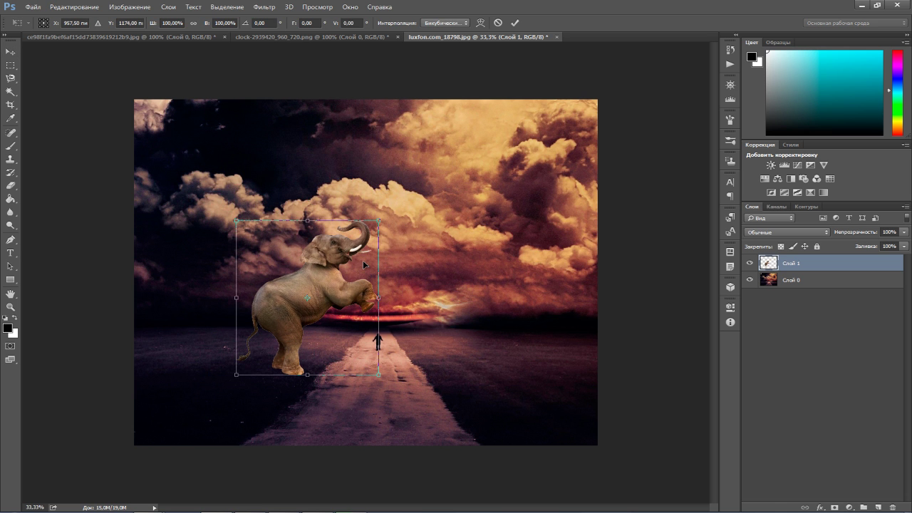
key("Return")
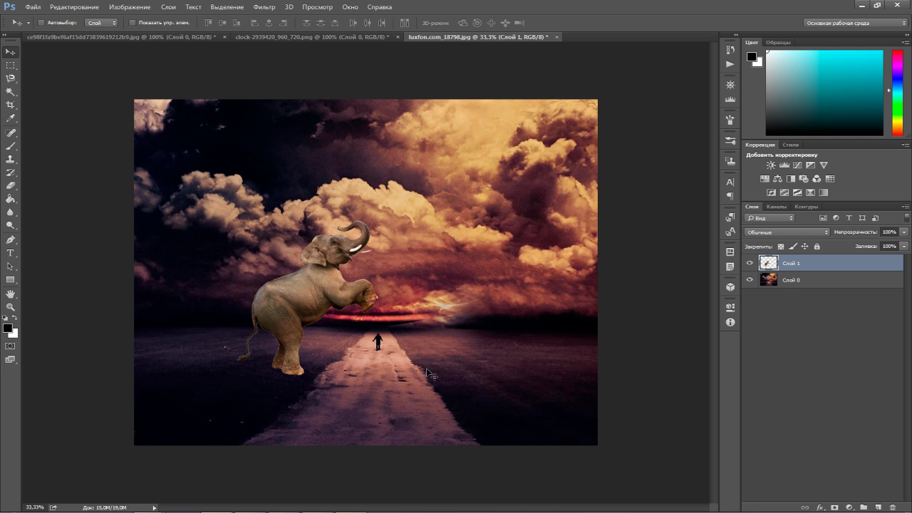
- Spot-heal the walking figure and two leftover road spots on Слой 0 with a smaller brush
left_click(777, 282)
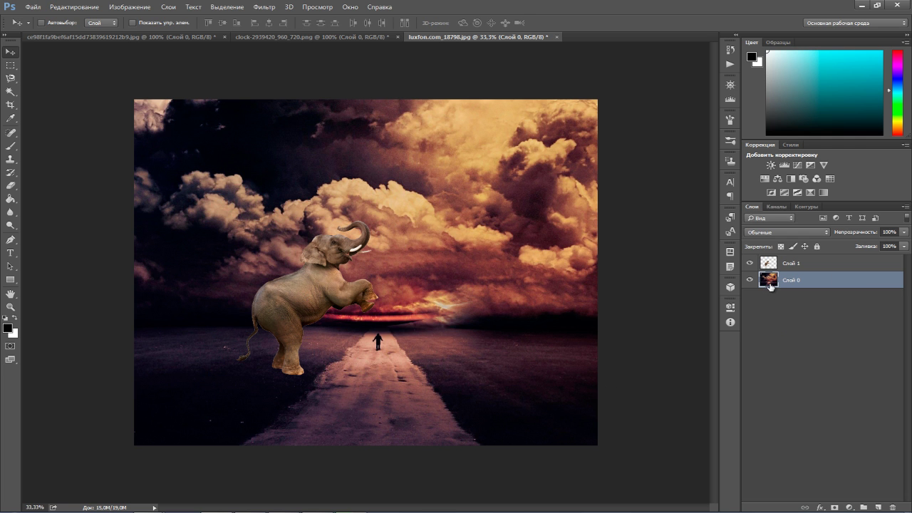
left_click(10, 132)
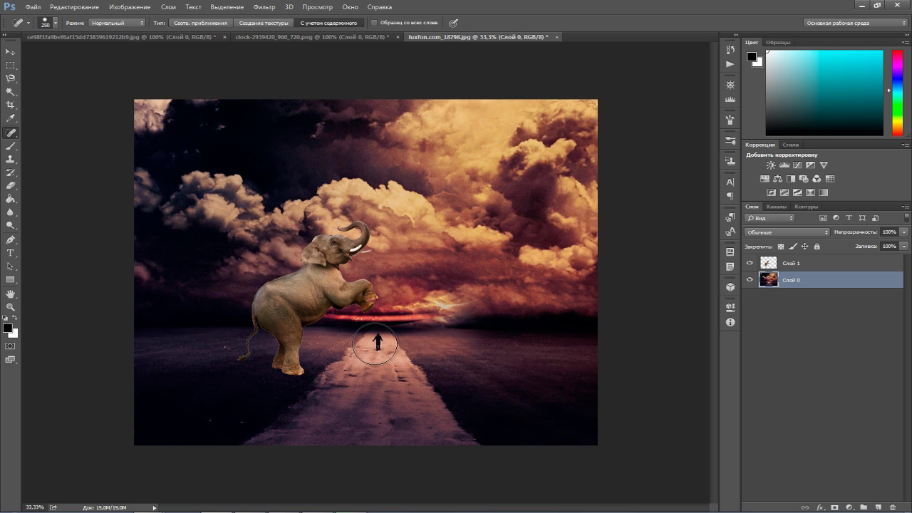
key("bracketleft")
key("bracketleft")
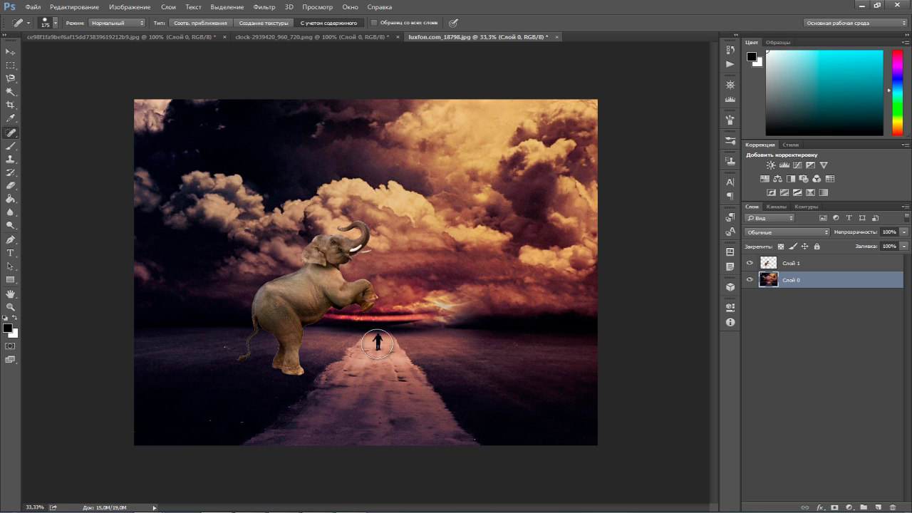
left_click(377, 343)
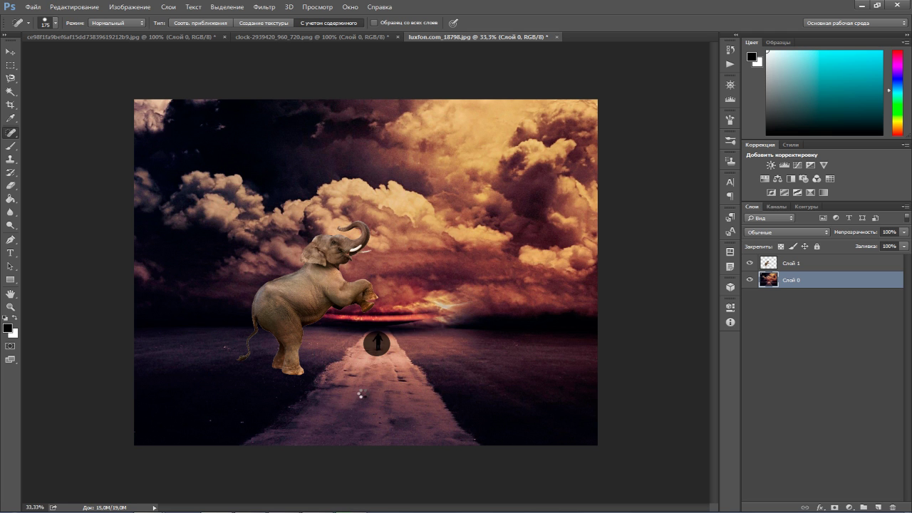
key("bracketleft")
left_click(378, 348)
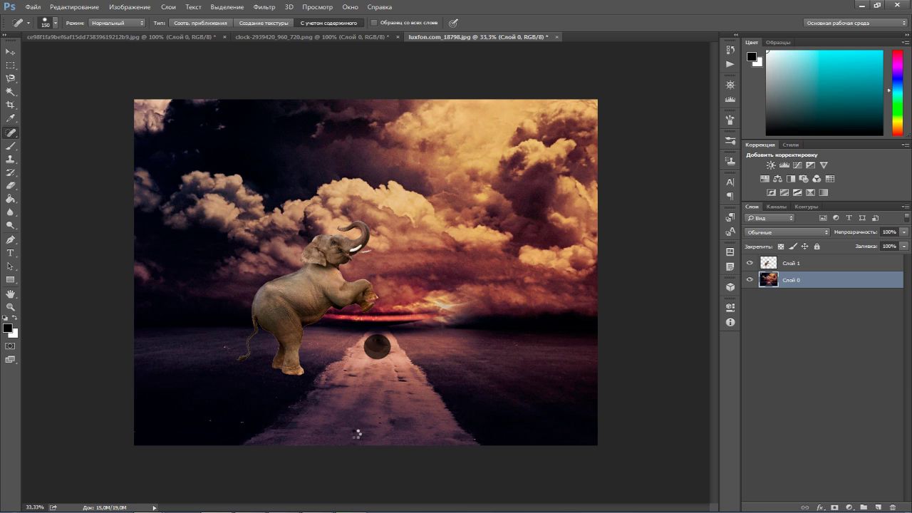
left_click(369, 352)
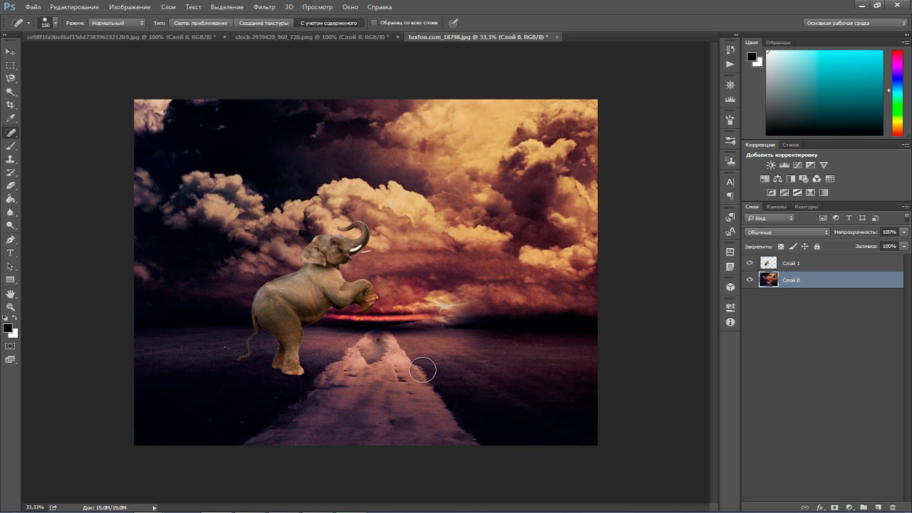
left_click(11, 52)
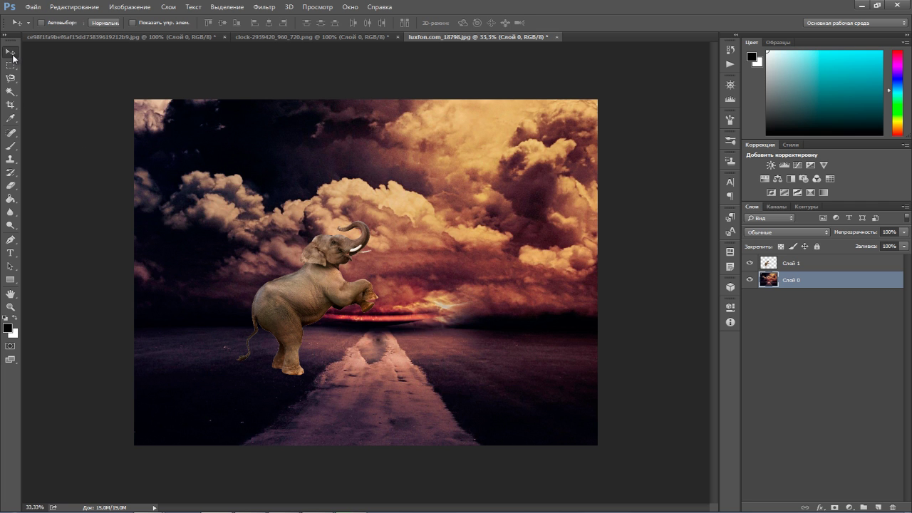
- Crop in the dark left edge, some top sky and a right strip, and apply
left_click(11, 105)
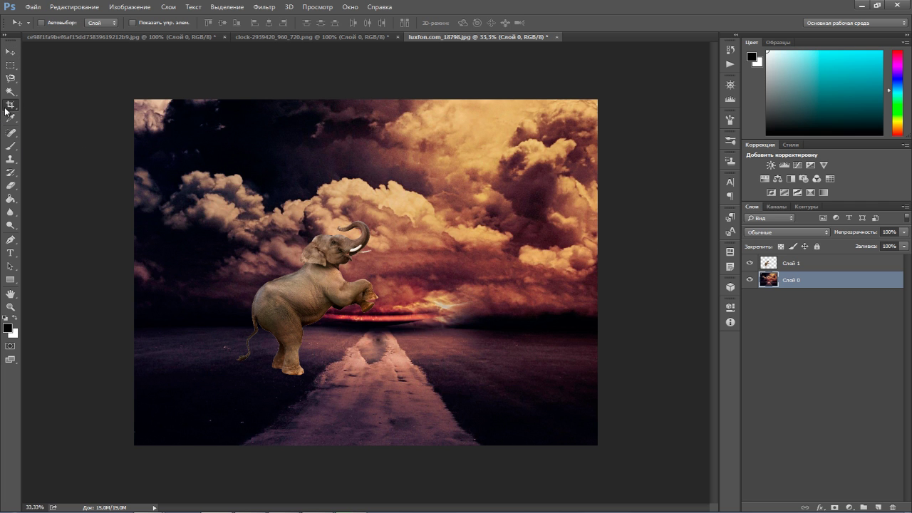
left_click_drag(136, 101, 163, 101)
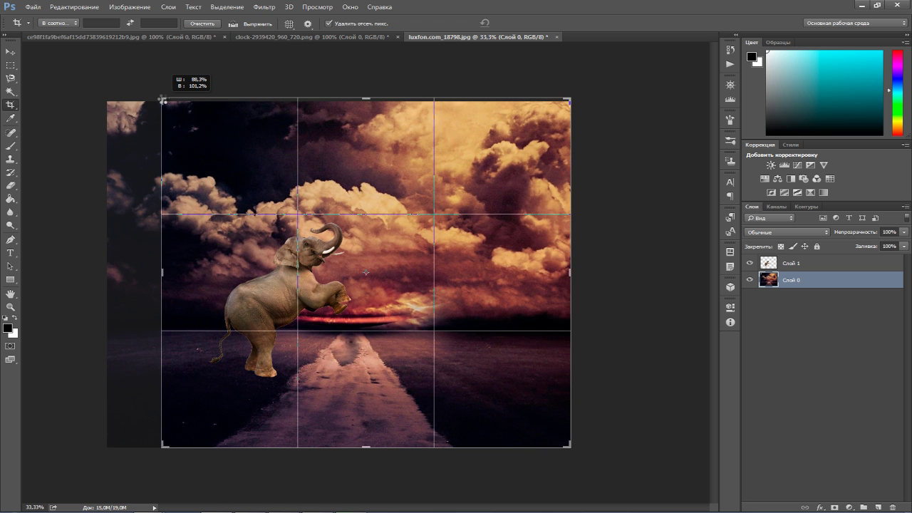
left_click_drag(162, 101, 158, 120)
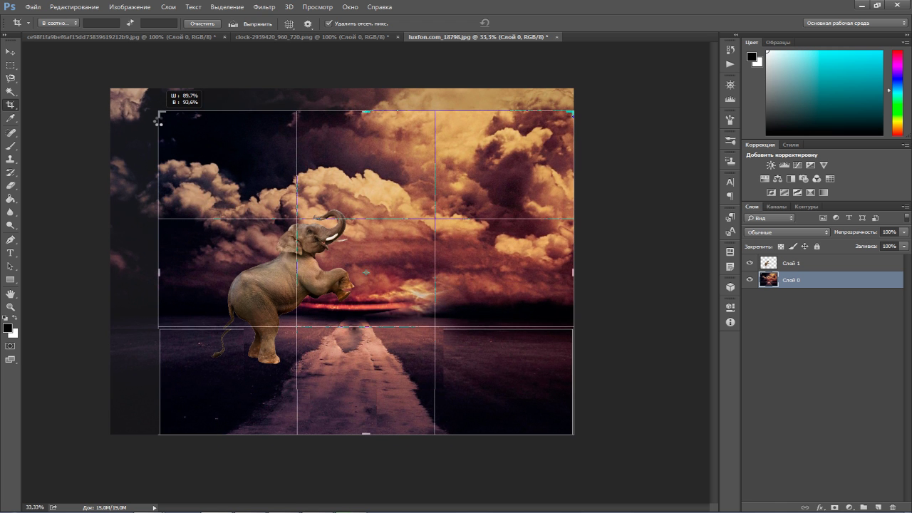
left_click_drag(158, 120, 159, 123)
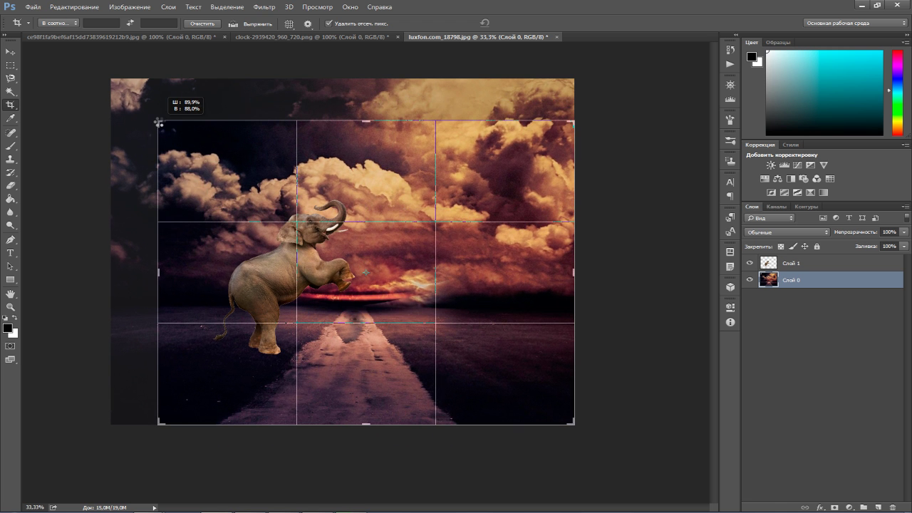
left_click_drag(574, 272, 554, 274)
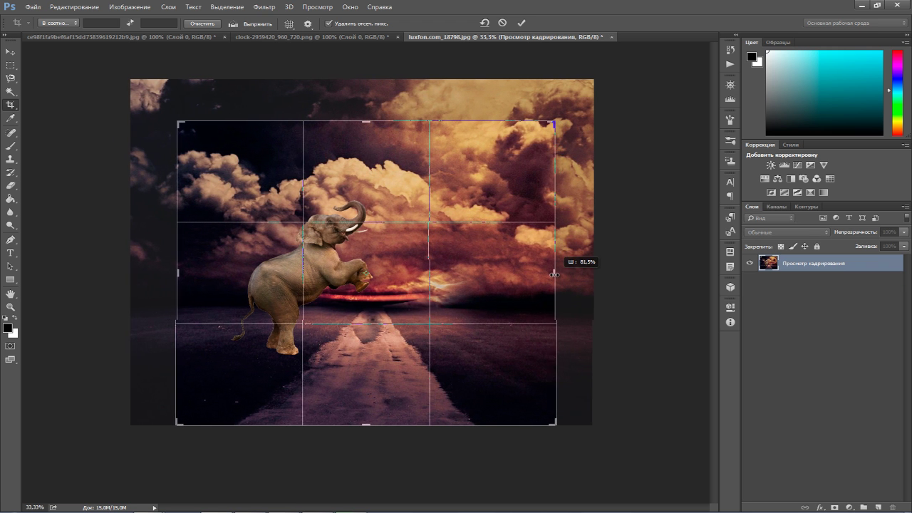
left_click(521, 24)
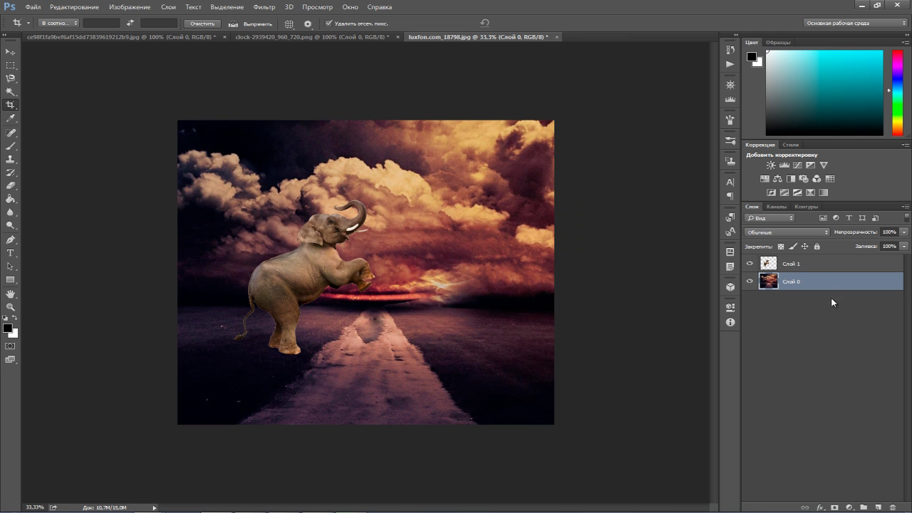
- Scale the elephant layer Слой 1 to about 125% and nudge it lower-left
left_click(787, 266)
key("ctrl+t")
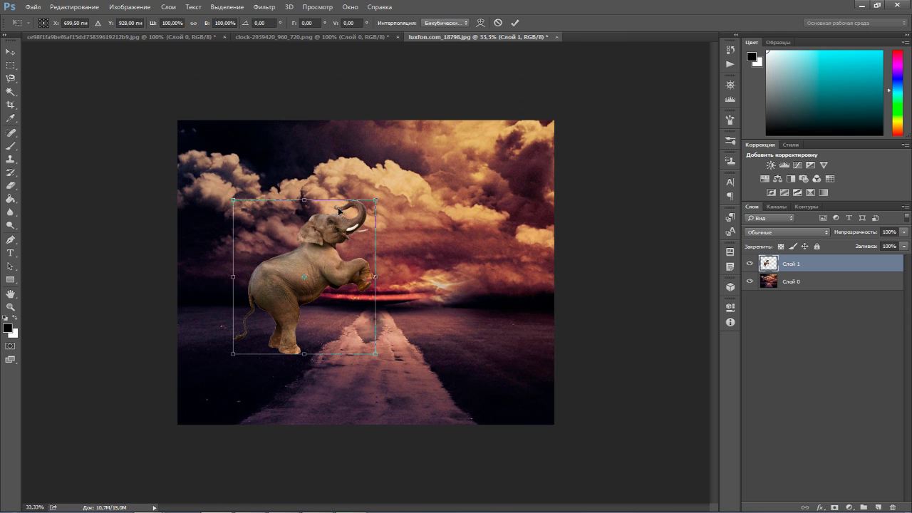
left_click_drag(383, 193, 420, 153)
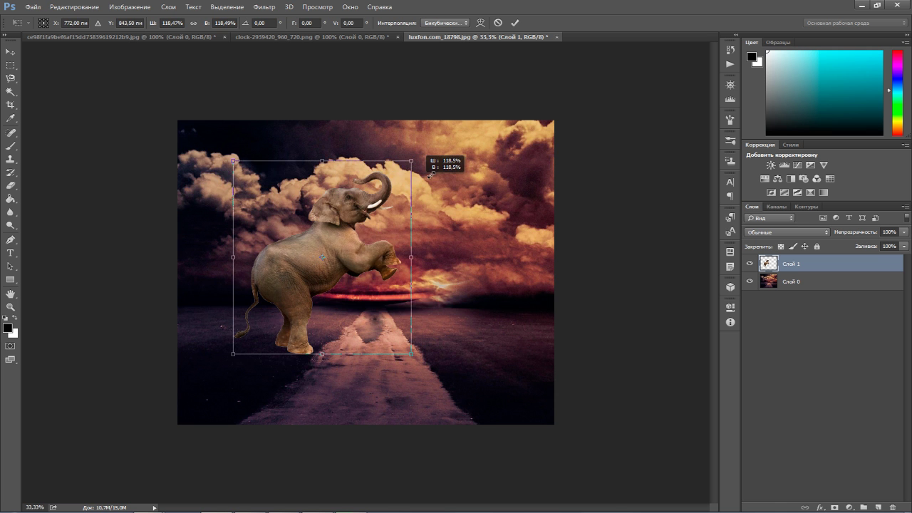
left_click_drag(374, 229, 357, 259)
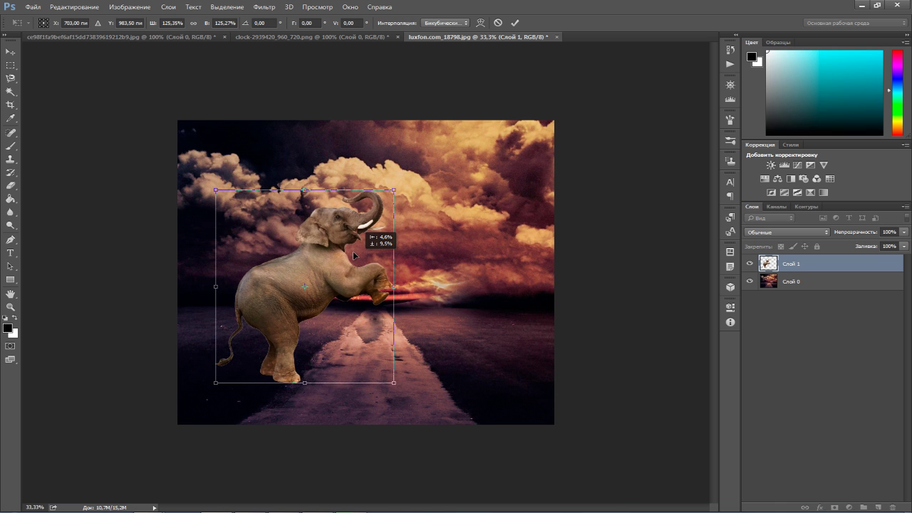
key("Return")
key("c")
left_click(11, 54)
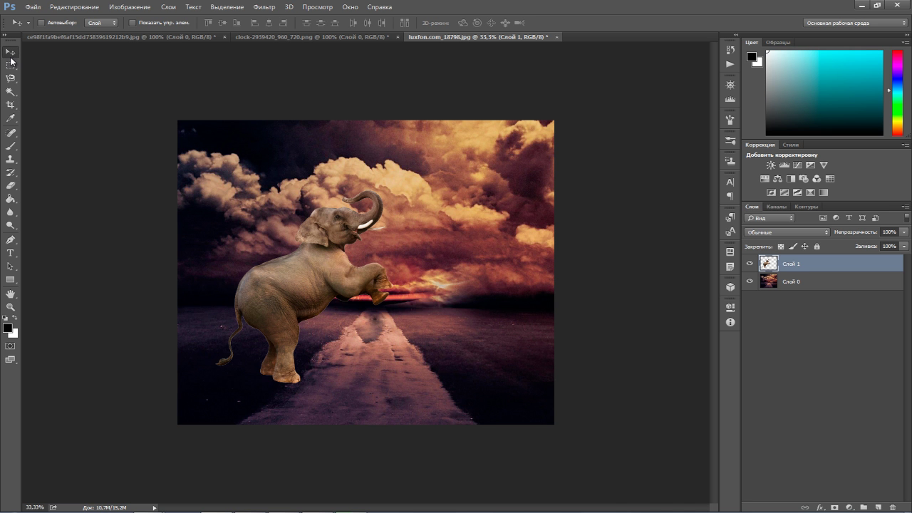
- Bring the clock into the elephant scene as Слой 2, below the elephant layer
left_click(256, 38)
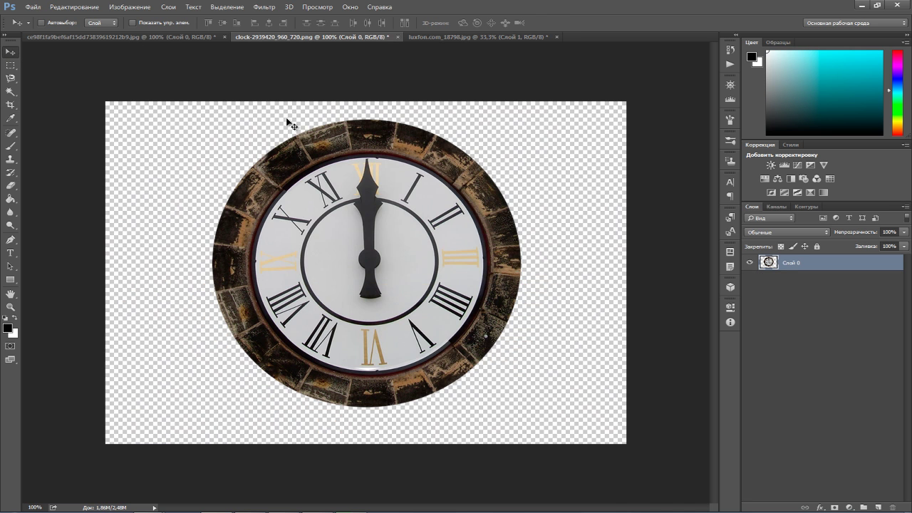
mouse_move(363, 200)
left_mouse_down()
mouse_move(458, 43)
mouse_move(437, 69)
left_mouse_up()
left_click_drag(378, 290, 379, 292)
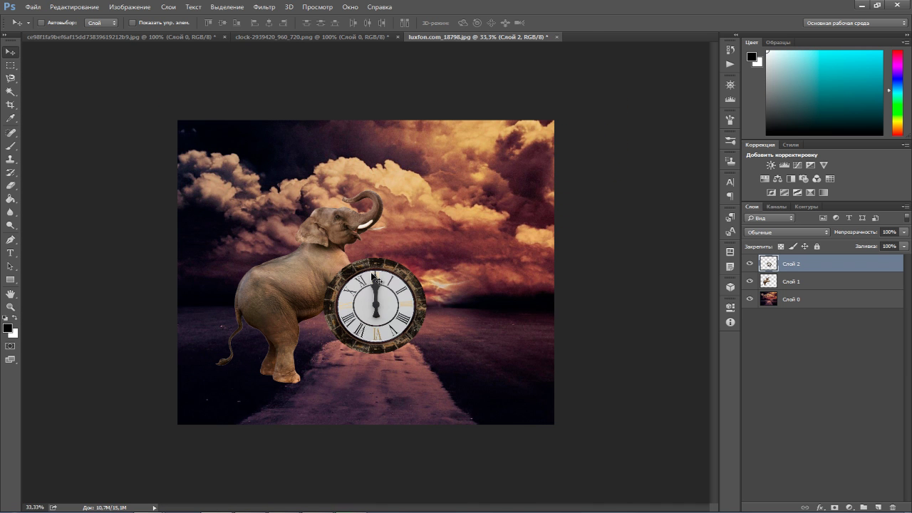
scroll(390, 298, "up", 1)
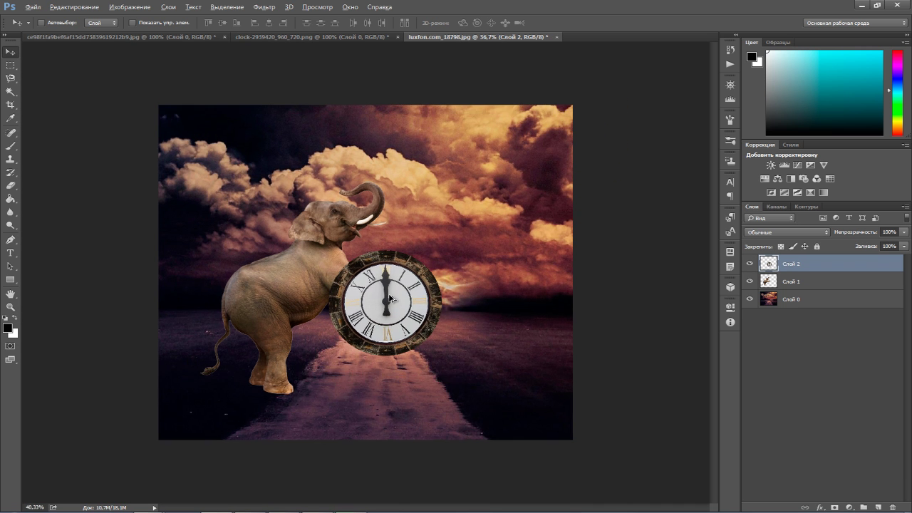
scroll(391, 297, "up", 2)
left_click_drag(815, 285, 799, 292)
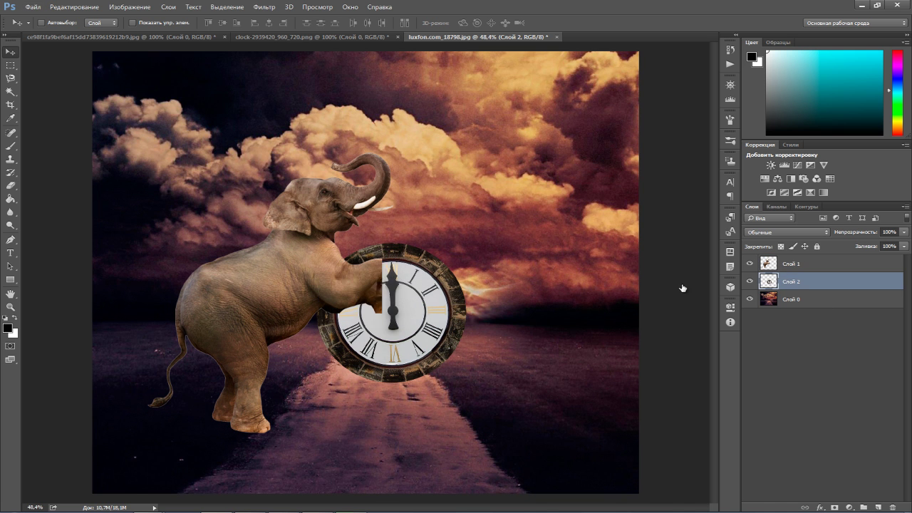
- Rotate the clock and shift it down under the elephant's raised foot
key("ctrl+t")
mouse_move(477, 246)
left_mouse_down()
mouse_move(499, 307)
mouse_move(490, 364)
left_mouse_up()
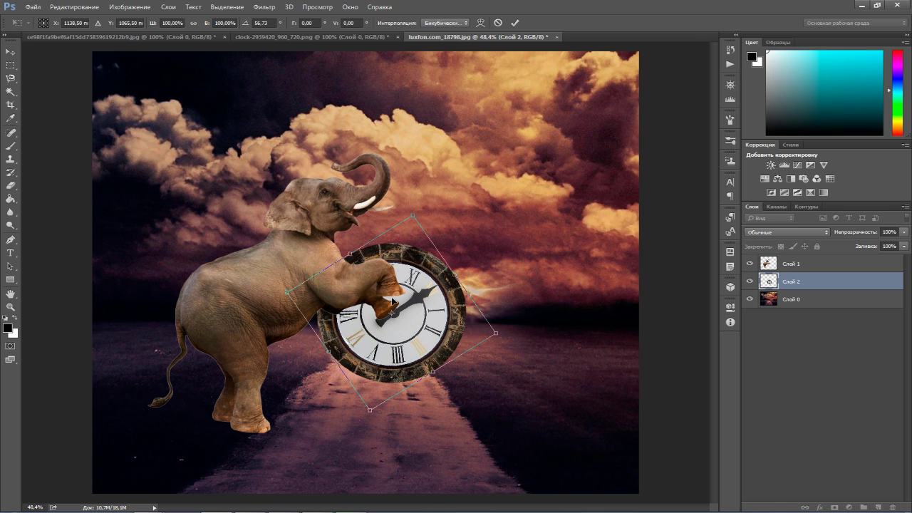
mouse_move(394, 311)
left_mouse_down()
mouse_move(395, 321)
mouse_move(382, 326)
left_mouse_up()
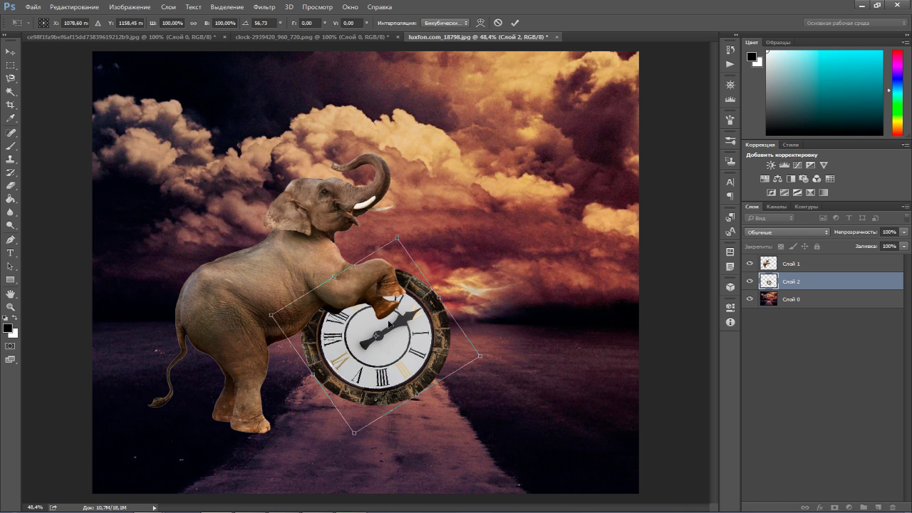
key("Return")
- Add a layer mask to the elephant and paint out its foot over the clock's edge
left_click(784, 264)
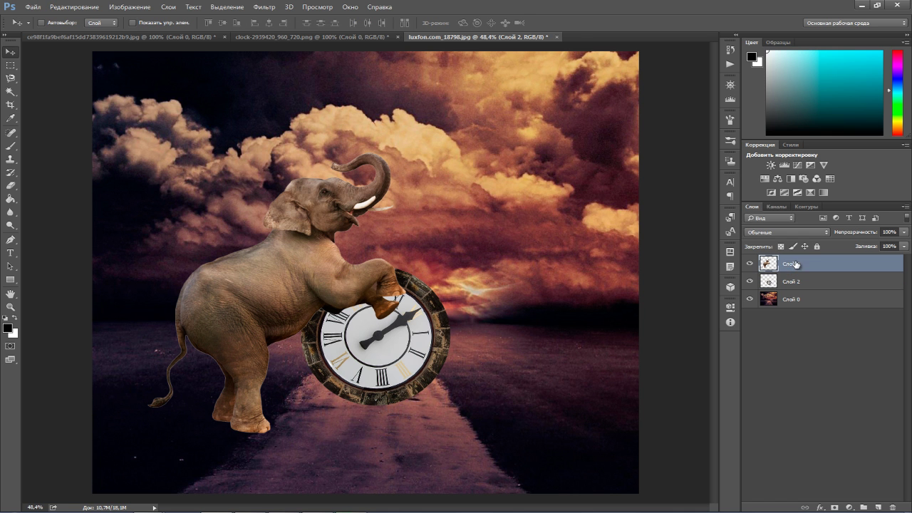
left_click(835, 508)
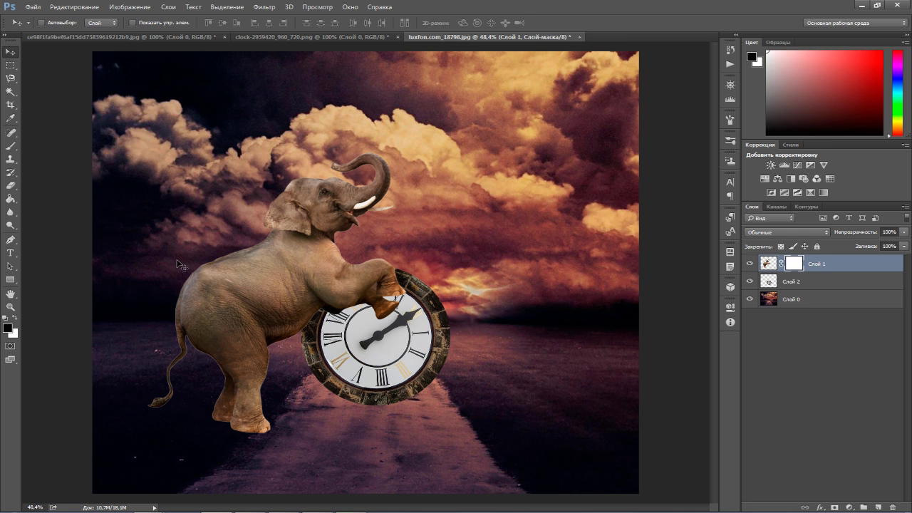
left_click(11, 146)
scroll(379, 322, "up", 2)
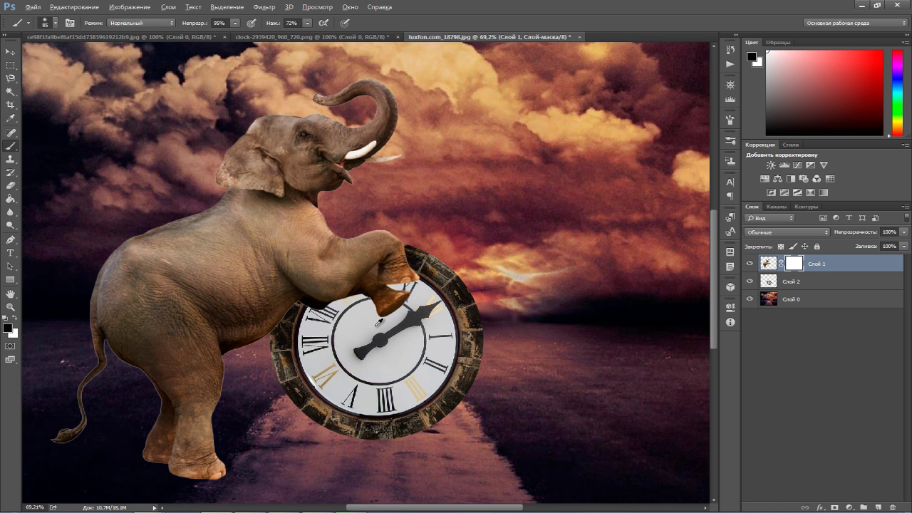
scroll(385, 315, "up", 1)
scroll(389, 310, "up", 1)
left_click_drag(391, 308, 379, 285)
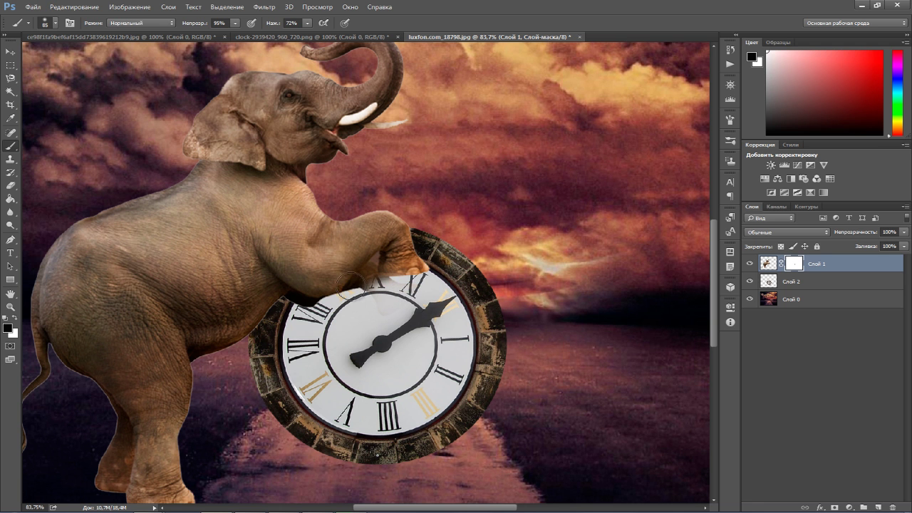
- With a size-40 brush, mask the elephant's edges near the clock's XII and XI
key("p")
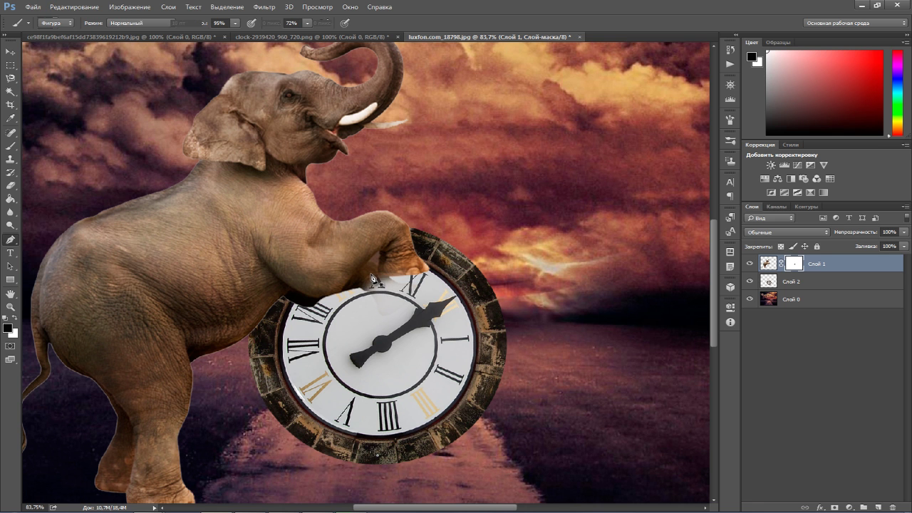
left_click(10, 145)
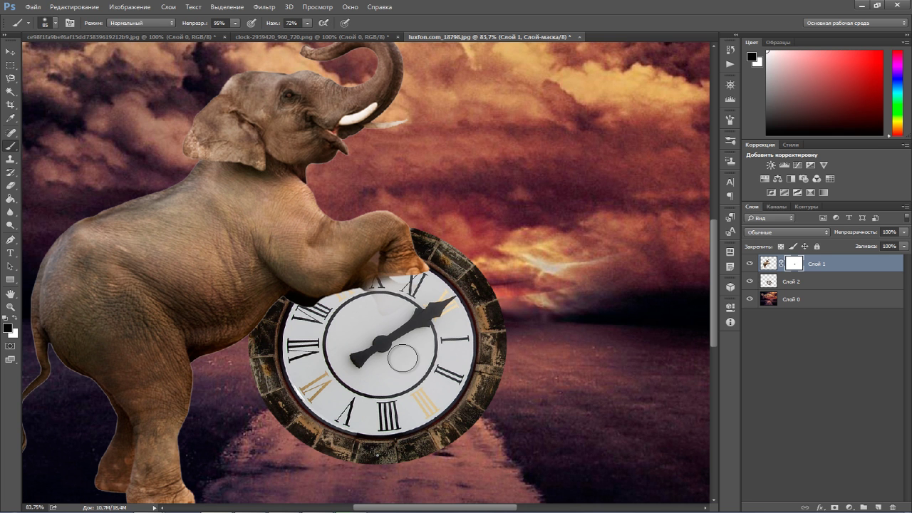
key("bracketleft")
key("bracketleft")
key("bracketleft")
left_click_drag(375, 262, 369, 271)
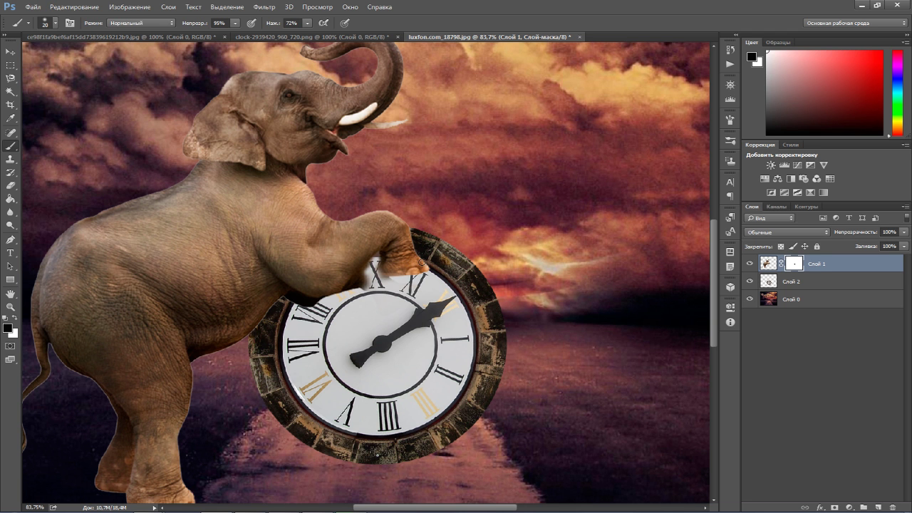
left_click_drag(369, 272, 342, 299)
left_click_drag(345, 294, 313, 305)
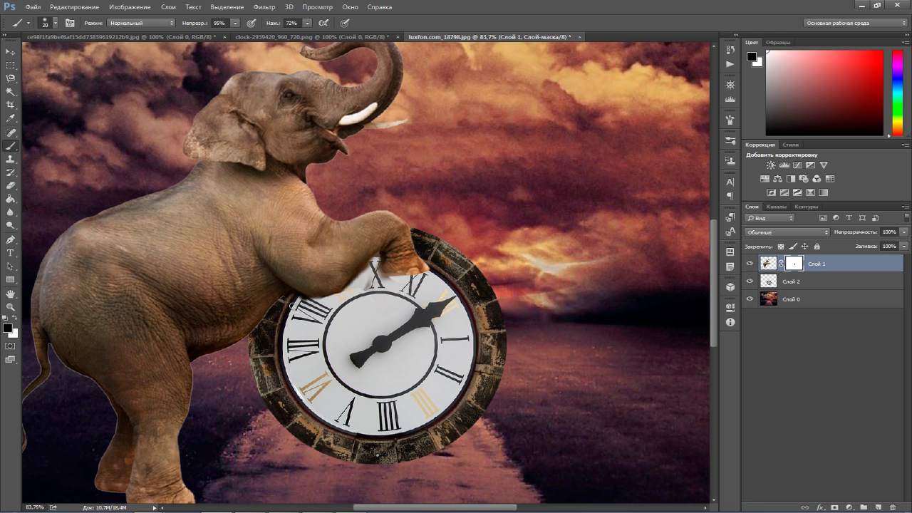
left_click_drag(349, 291, 383, 282)
- Adjust the view, return to the Move tool, and deselect all layers
scroll(371, 285, "down", 2)
scroll(378, 282, "down", 3)
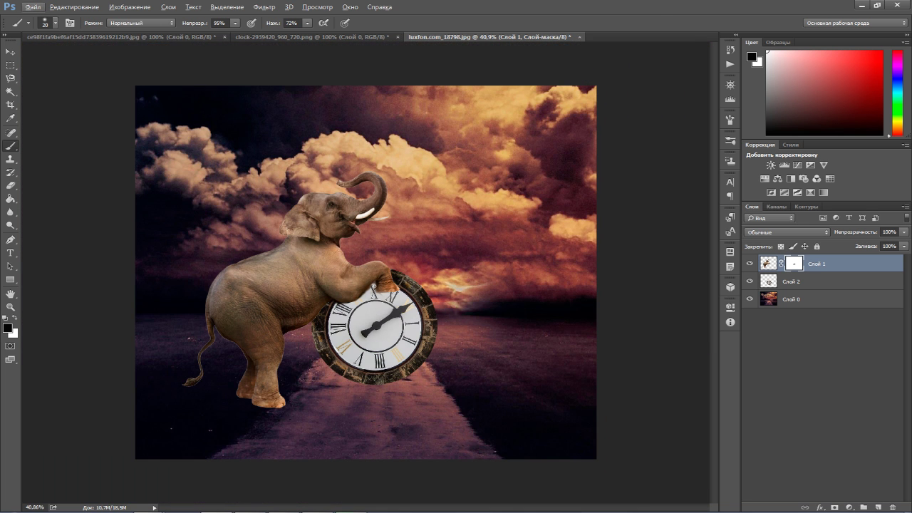
scroll(421, 267, "up", 1)
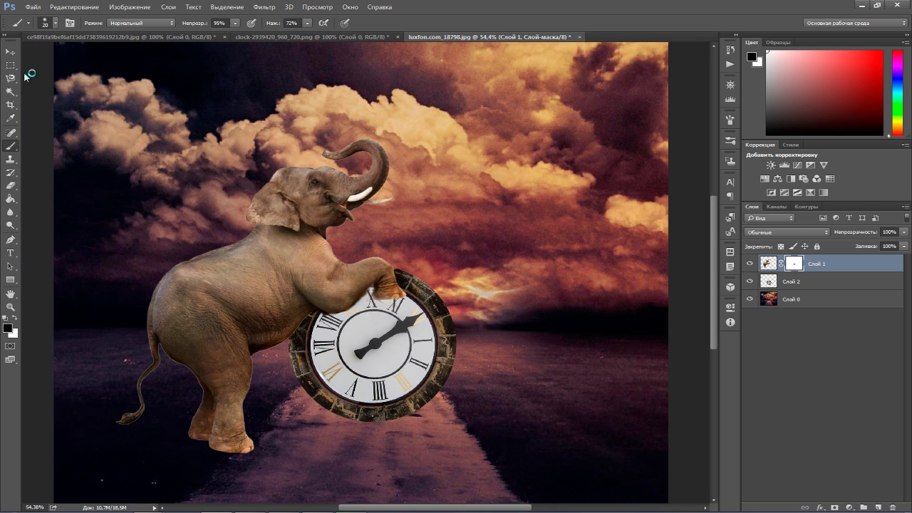
left_click(10, 52)
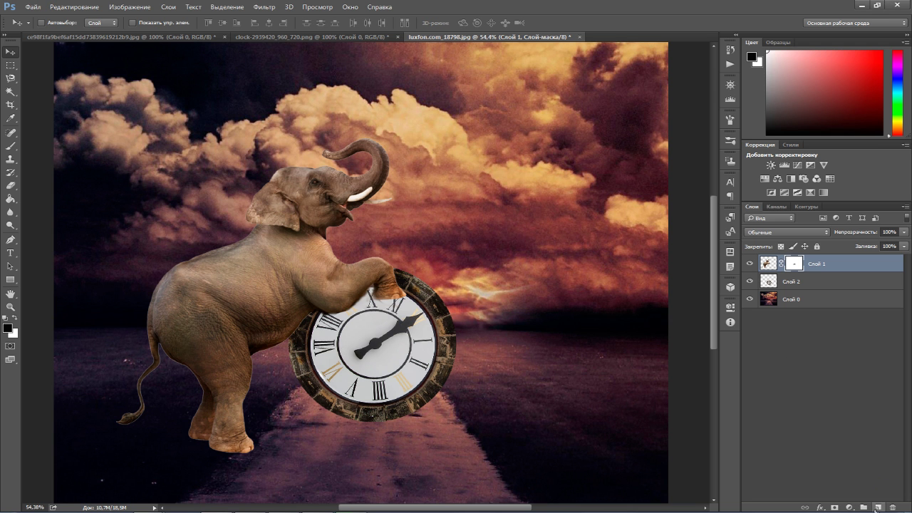
left_click(842, 481)
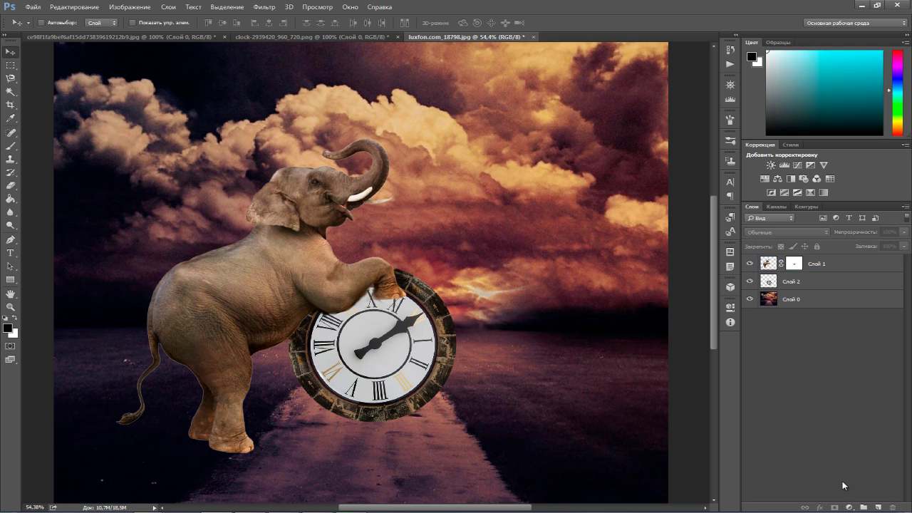
- On a new layer, paint black shadows under the clock and elephant with a size-125 brush
left_click(878, 507)
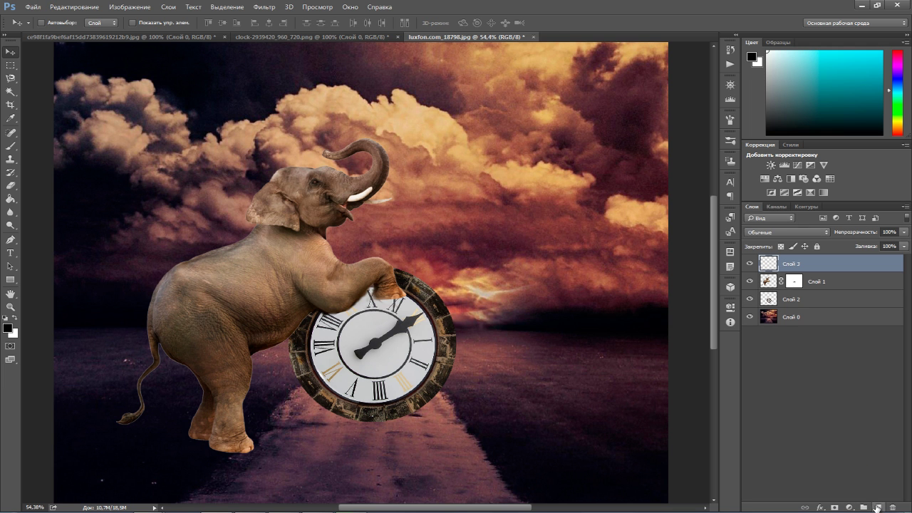
left_click(11, 145)
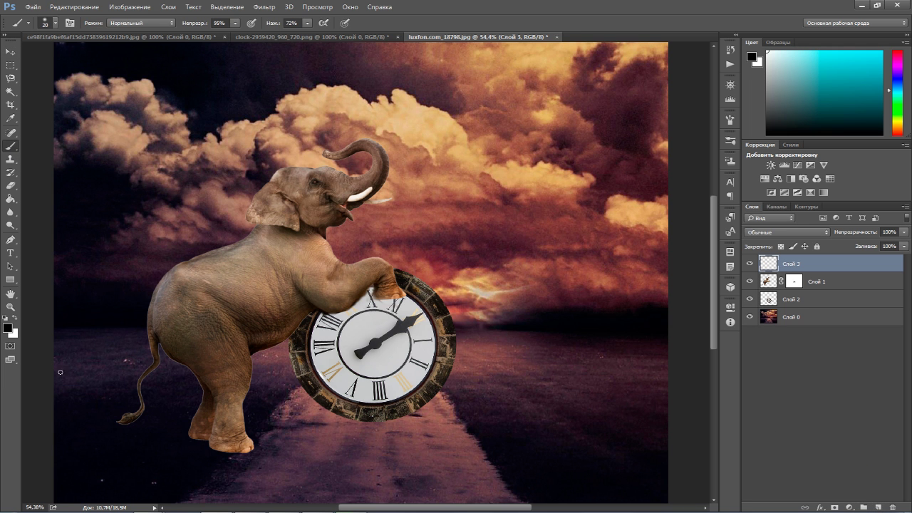
key("bracketright")
key("bracketright")
key("bracketright")
key("bracketleft")
key("bracketright")
mouse_move(313, 409)
left_mouse_down()
mouse_move(438, 421)
mouse_move(319, 417)
mouse_move(297, 397)
mouse_move(440, 404)
mouse_move(432, 403)
left_mouse_up()
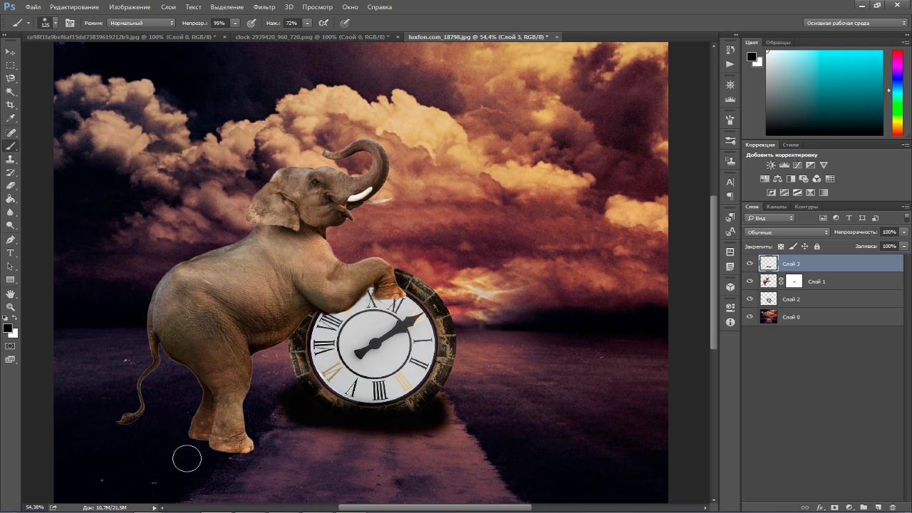
mouse_move(190, 435)
left_mouse_down()
mouse_move(228, 456)
mouse_move(248, 452)
mouse_move(250, 466)
mouse_move(261, 438)
mouse_move(257, 449)
left_mouse_up()
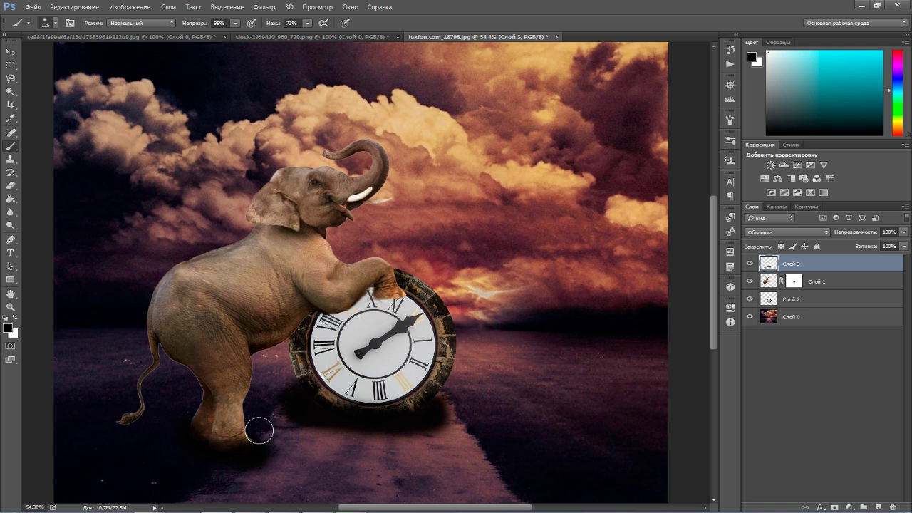
mouse_move(249, 422)
left_mouse_down()
mouse_move(269, 439)
mouse_move(534, 472)
mouse_move(346, 464)
mouse_move(275, 450)
mouse_move(464, 489)
mouse_move(563, 481)
mouse_move(305, 489)
mouse_move(402, 492)
mouse_move(255, 489)
mouse_move(218, 479)
mouse_move(287, 481)
mouse_move(205, 493)
left_mouse_up()
scroll(279, 458, "down", 3)
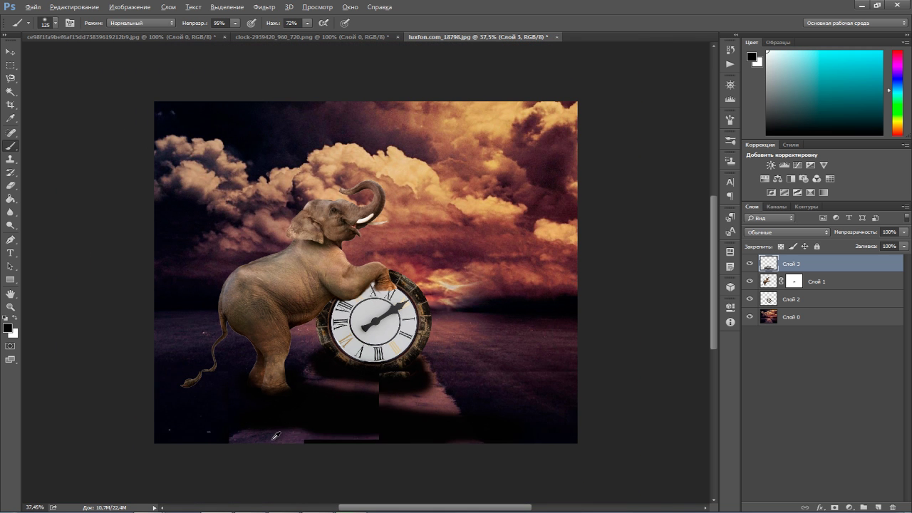
- Set the shadow layer to 70% opacity and add another empty layer above it
key("v")
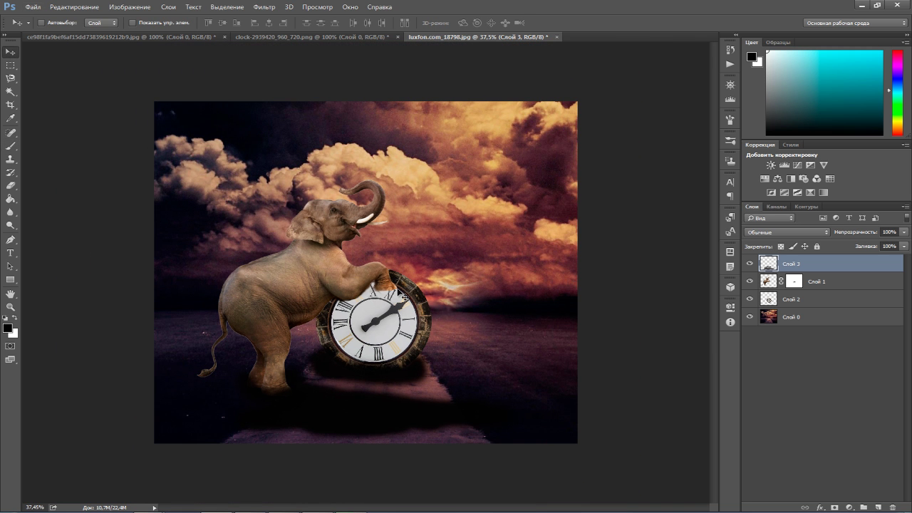
left_click(903, 233)
left_click_drag(896, 247, 893, 247)
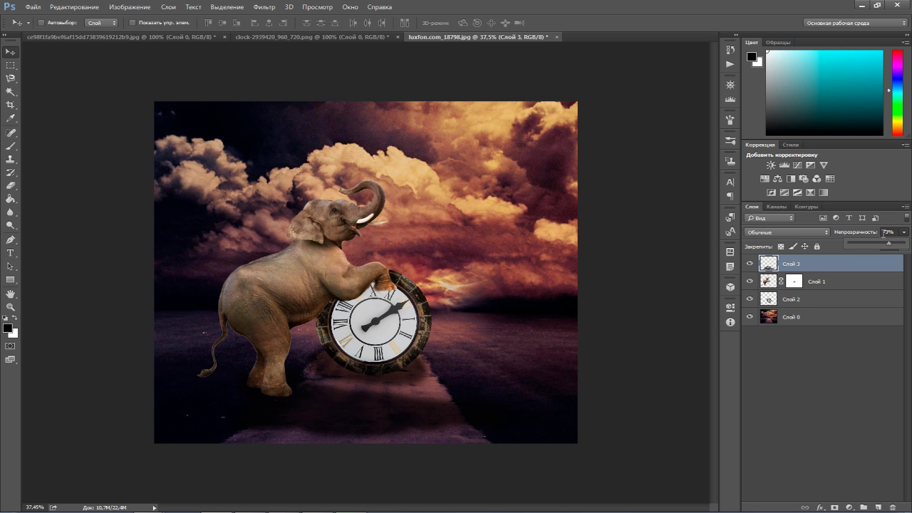
left_click(399, 288)
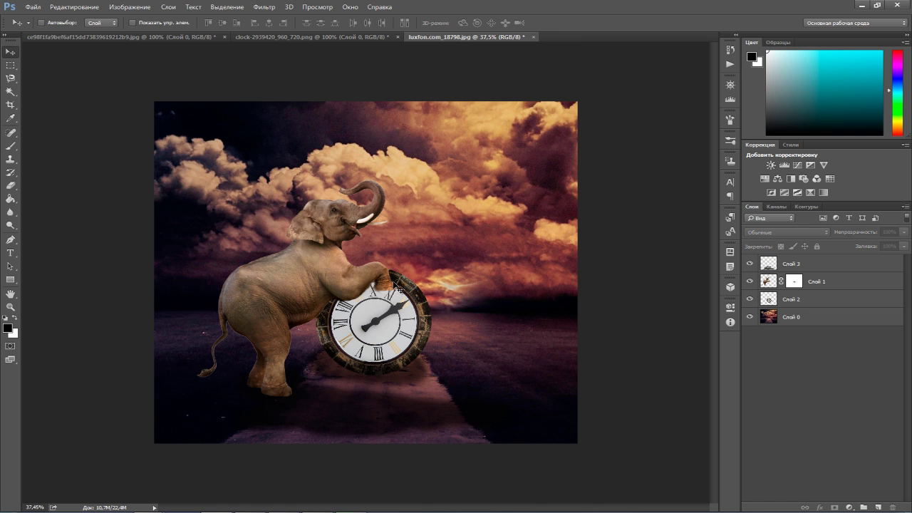
left_click(408, 199)
left_click(777, 268)
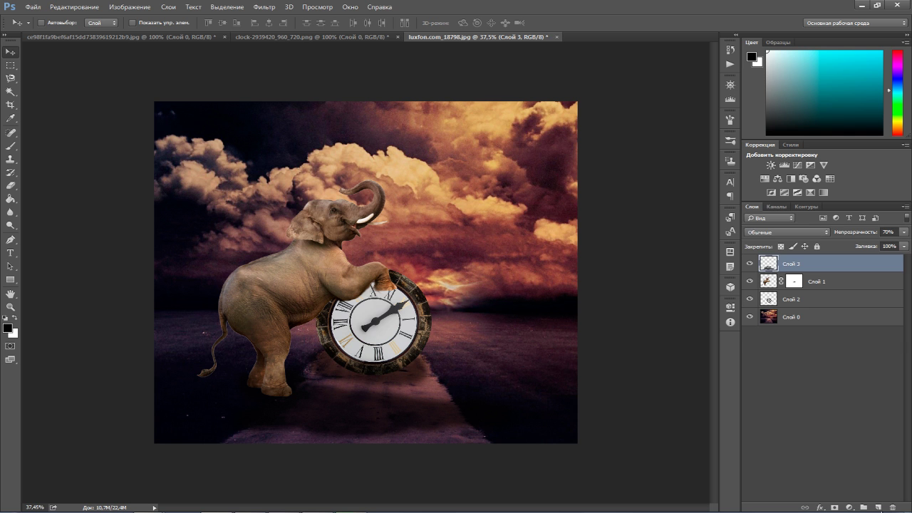
left_click(878, 508)
- Redo the shadow stroke along the clock's base and darken its lower-left corner
left_click(10, 145)
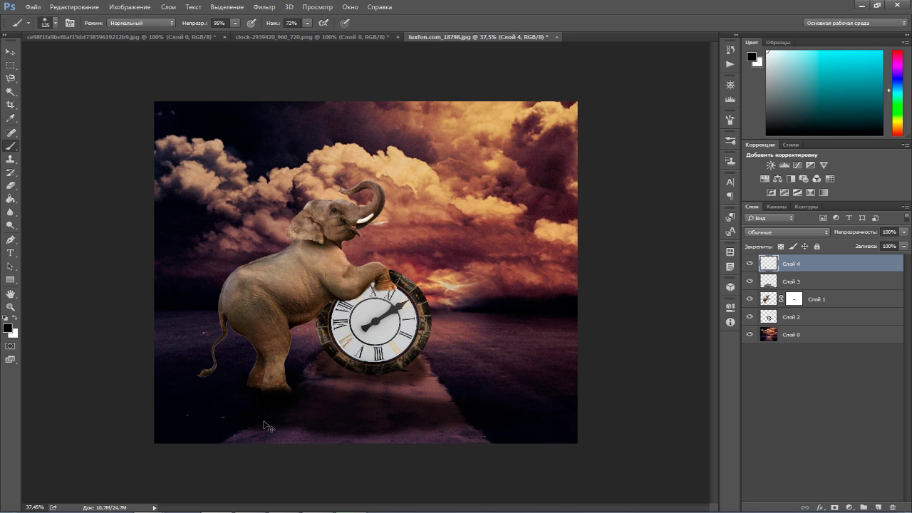
key("ctrl+z")
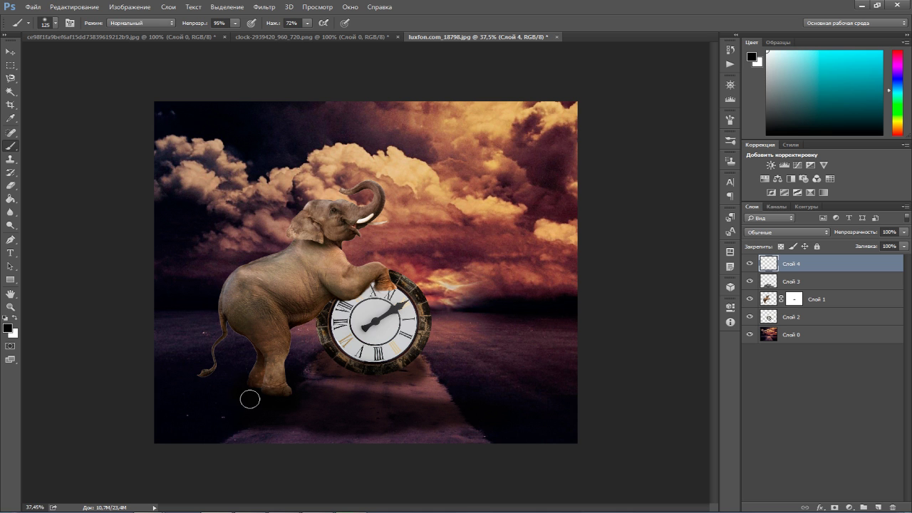
left_click_drag(340, 366, 425, 366)
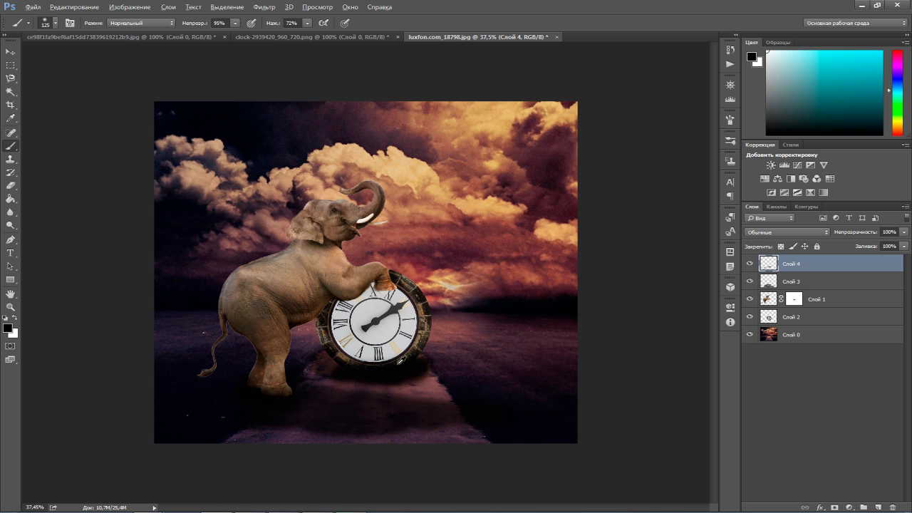
scroll(361, 328, "up", 3)
mouse_move(299, 391)
left_mouse_down()
mouse_move(315, 401)
mouse_move(307, 404)
left_mouse_up()
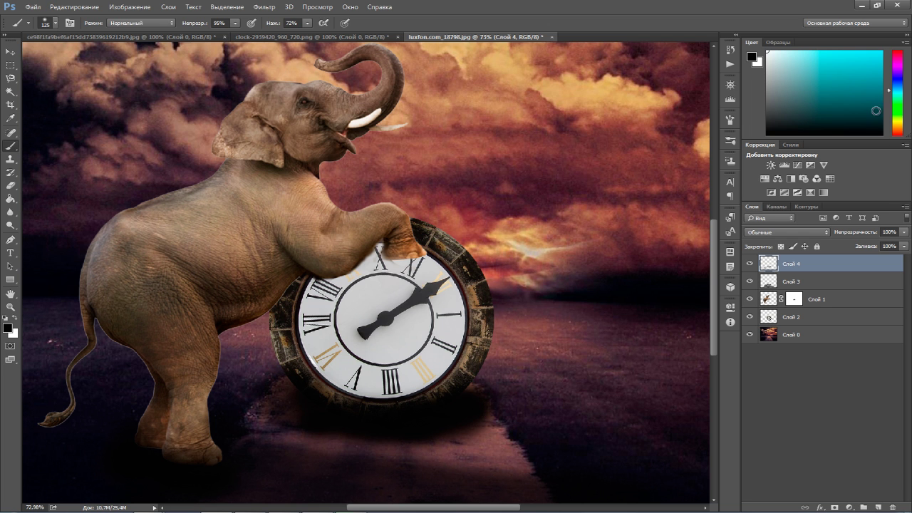
- Make cyan the foreground colour and add new empty layer Слой 5
left_click_drag(872, 95, 885, 81)
left_click(15, 318)
left_click(879, 507)
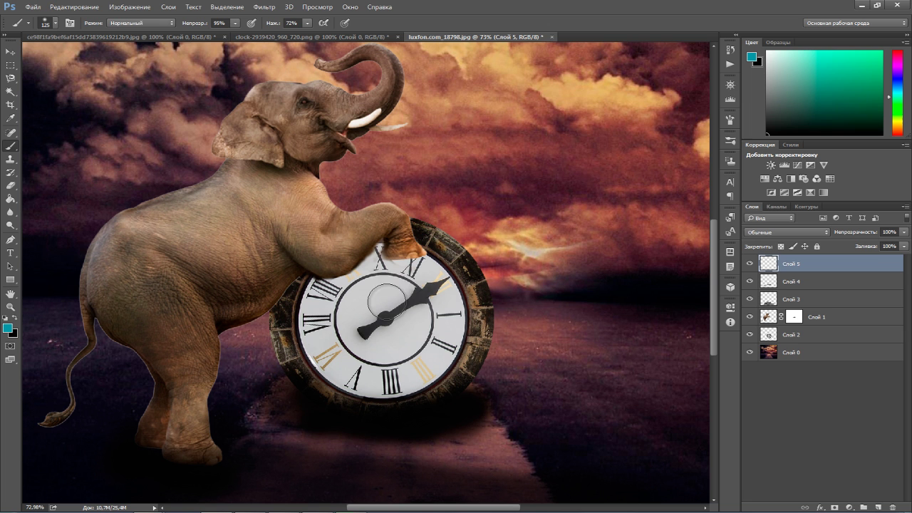
- Place Слой 5 above the clock and dab teal over the clock face with a size-500 brush
left_click(810, 335)
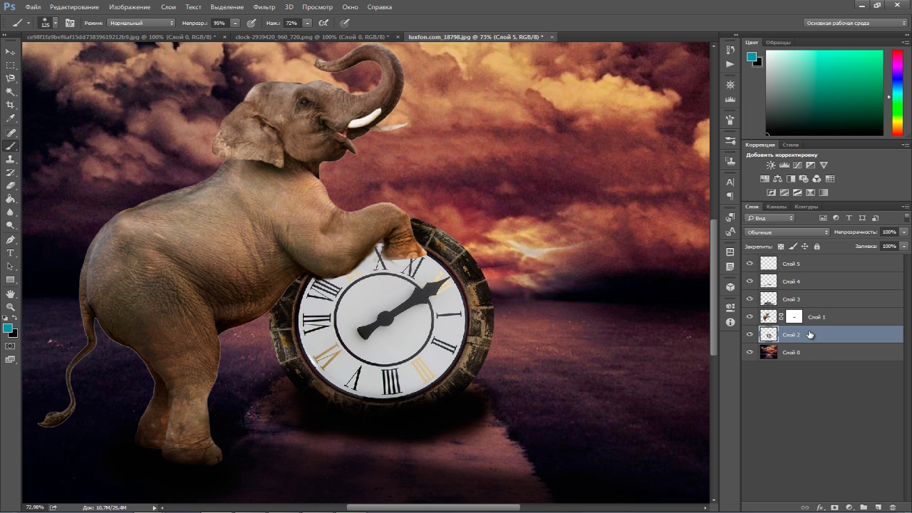
left_click_drag(802, 263, 804, 330)
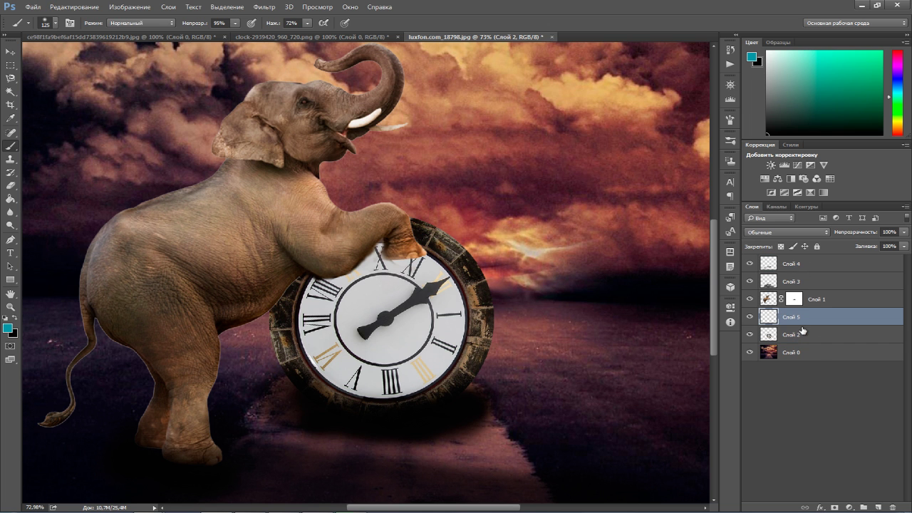
key("bracketright")
key("bracketright")
key("bracketright")
key("bracketright")
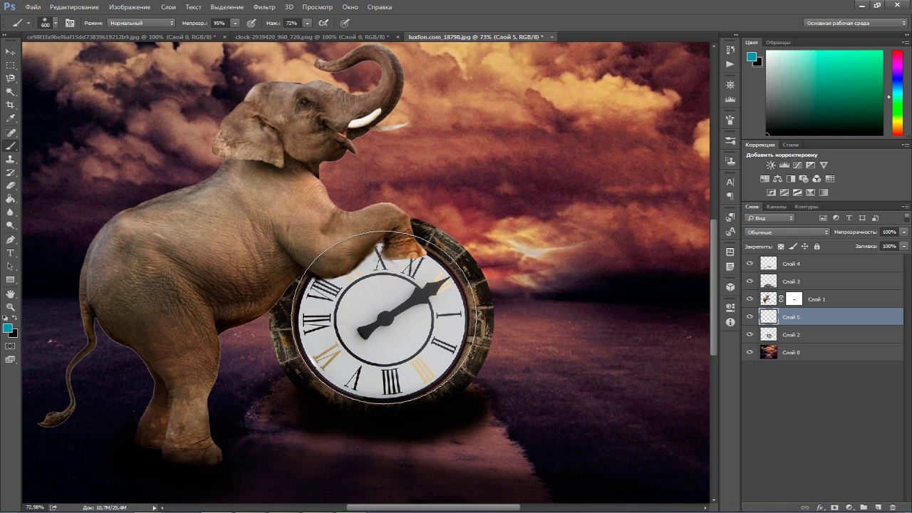
key("bracketleft")
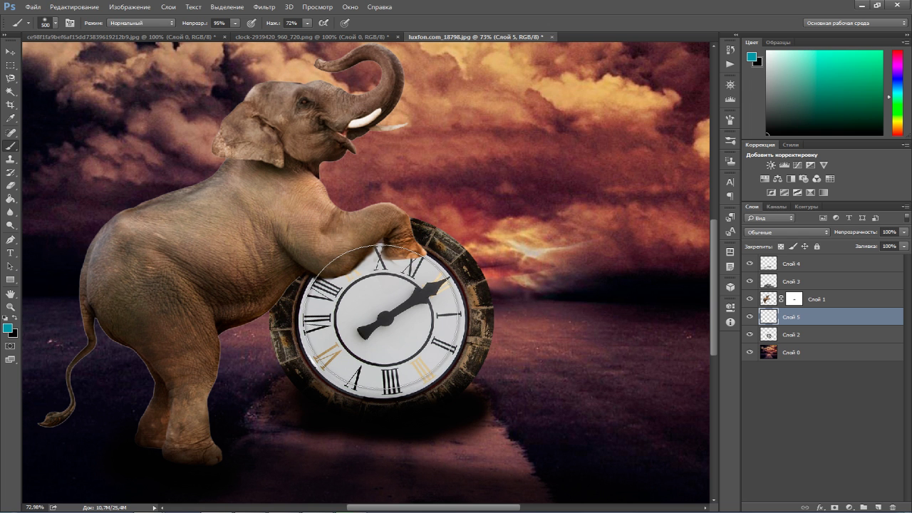
left_click(383, 320)
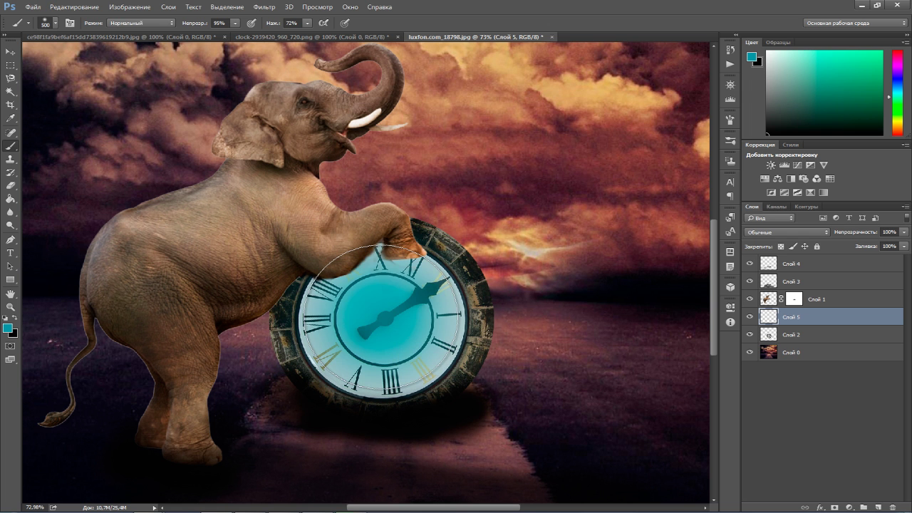
left_click(383, 320)
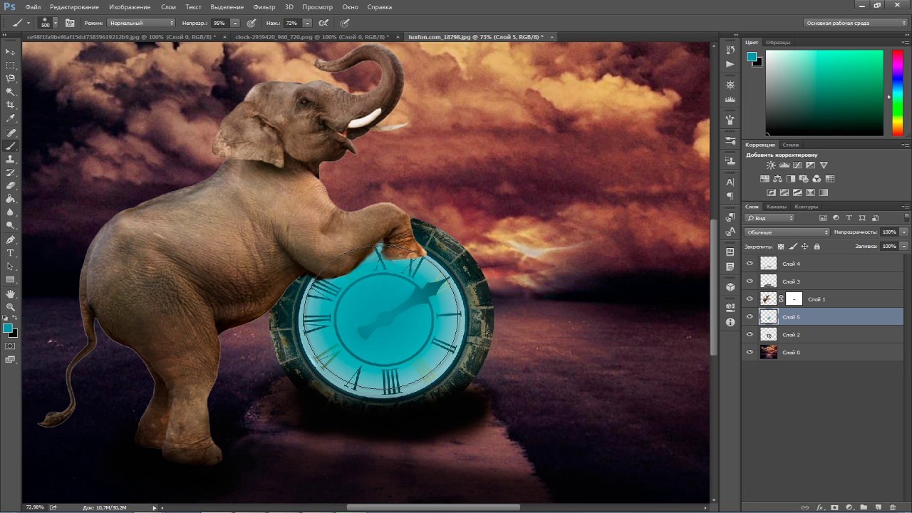
left_click(383, 320)
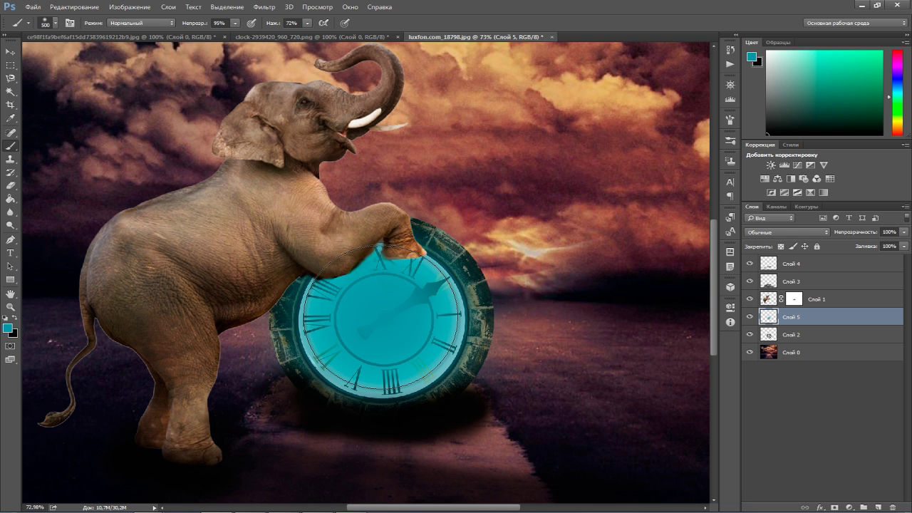
left_click(383, 321)
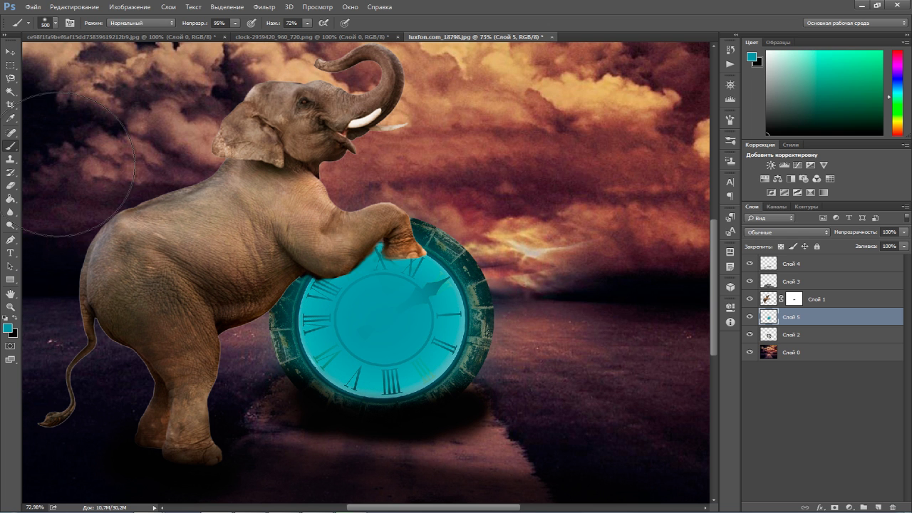
- Set the teal layer to 84% opacity in Затемнение основы mode, then lighten the teal colour
left_click(10, 52)
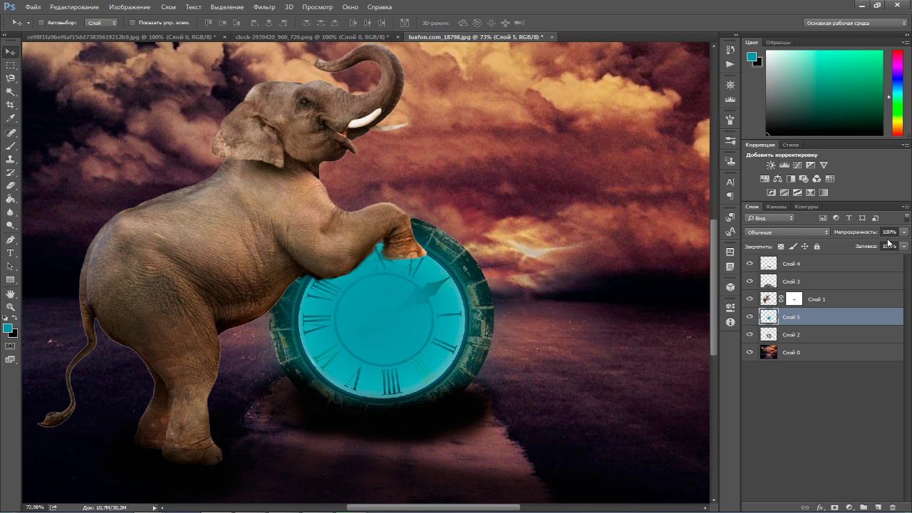
left_click_drag(902, 237, 895, 248)
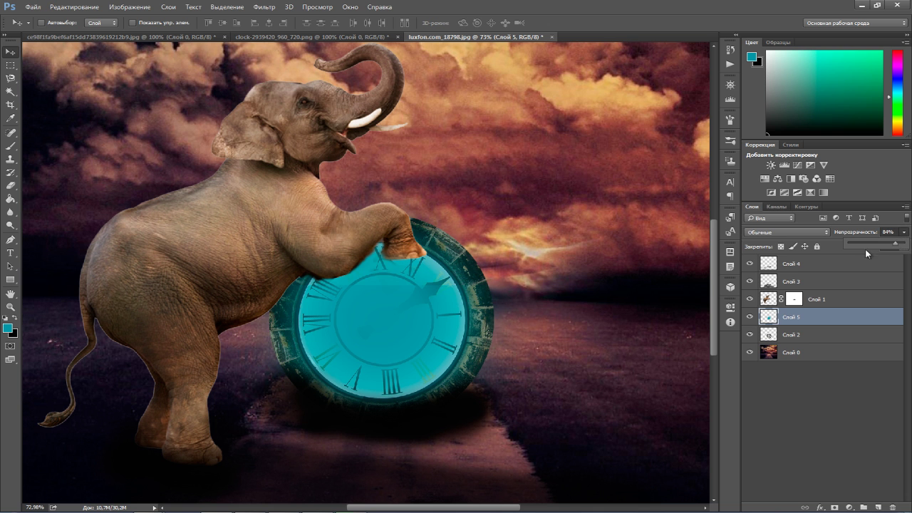
left_click(778, 232)
left_click(762, 244)
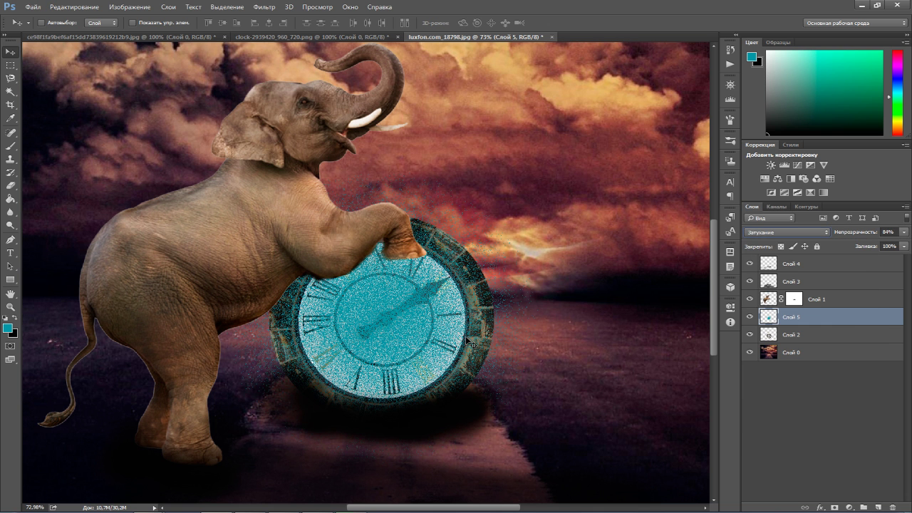
key("Down")
key("Down")
key("Down")
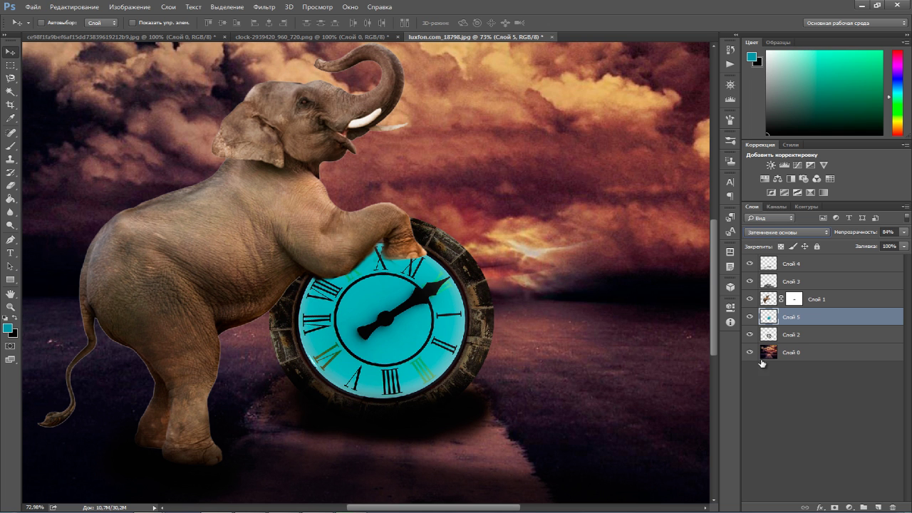
left_click(11, 146)
left_click_drag(867, 97, 879, 81)
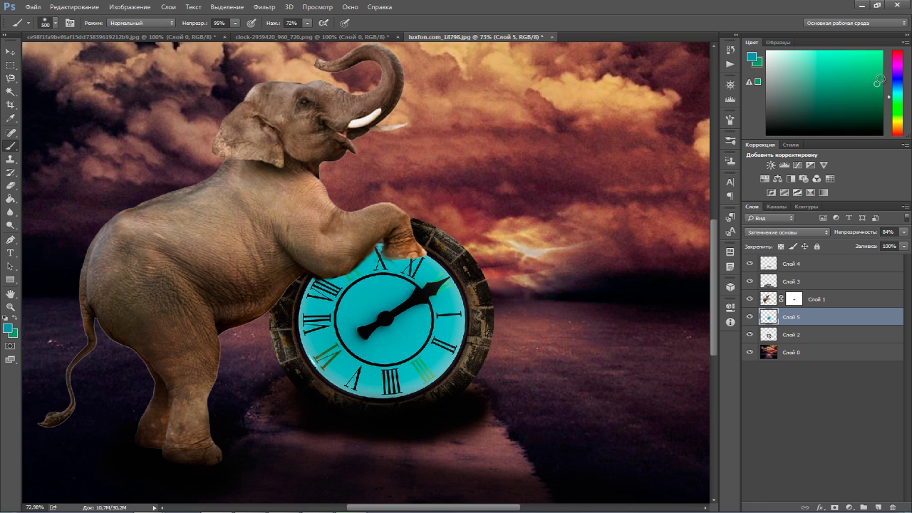
- Choose a deep blue foreground colour and set brush opacity to 66%
left_click(8, 327)
left_click_drag(695, 239, 695, 222)
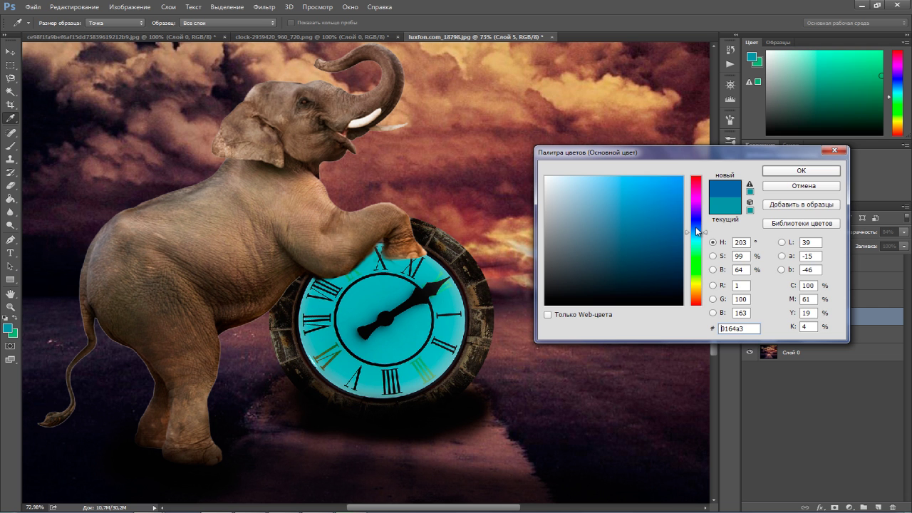
left_click(774, 175)
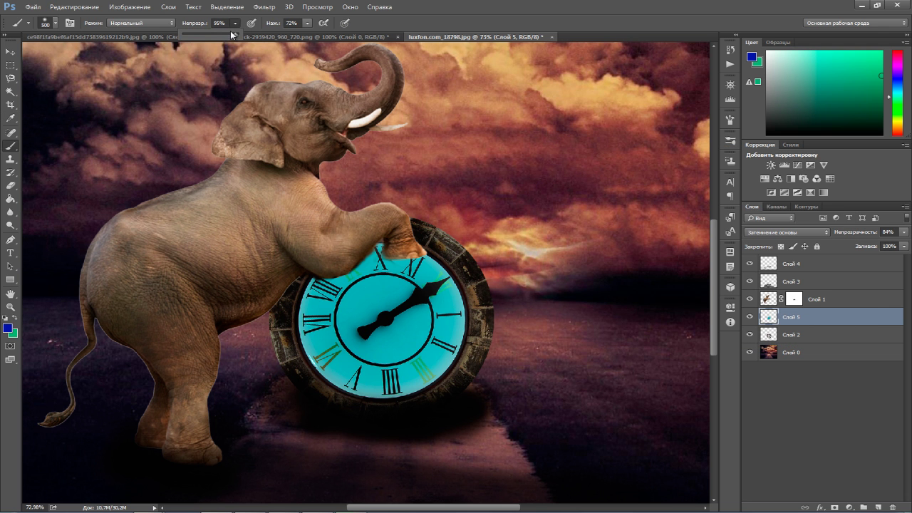
left_click_drag(221, 32, 218, 33)
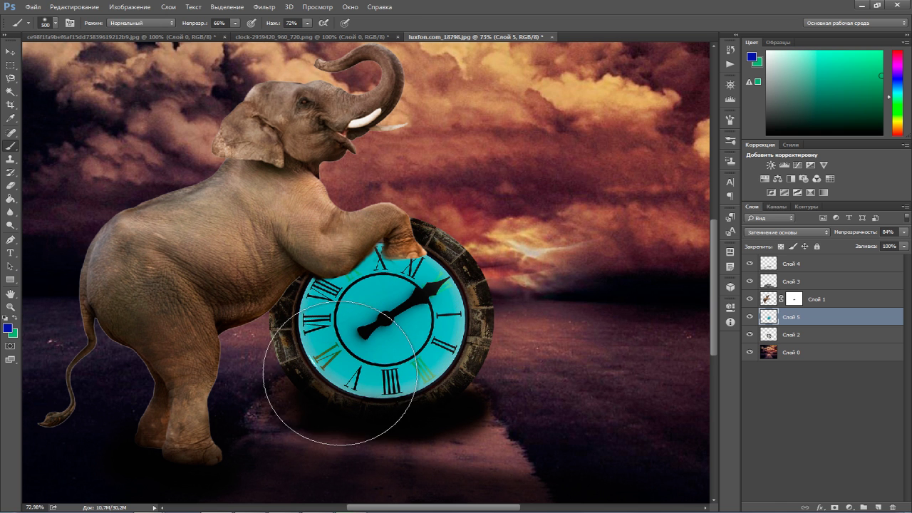
- Paint blue over the clock face and darken the shadow left of the clock
left_click_drag(384, 324, 290, 374)
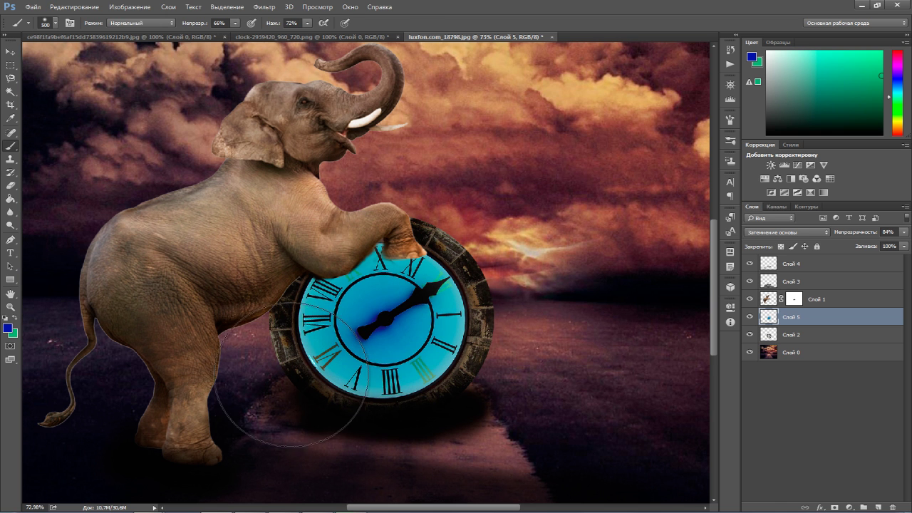
left_click(385, 317)
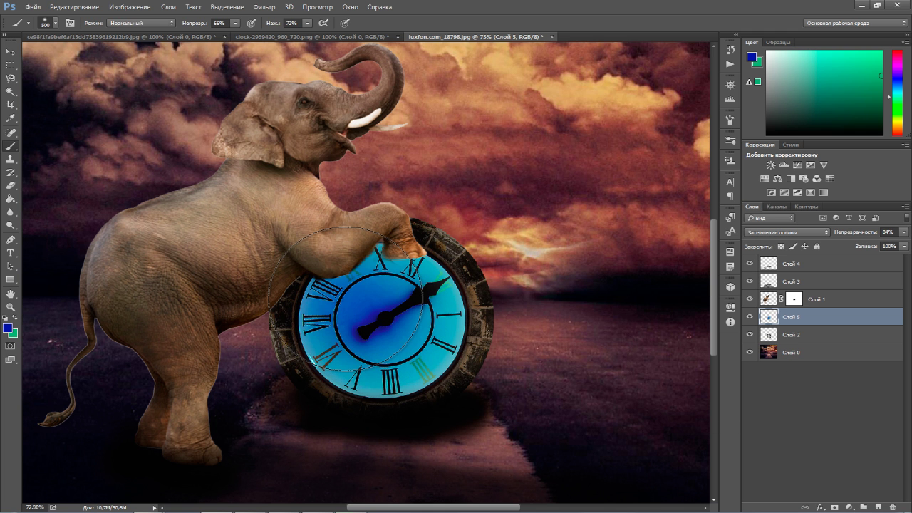
mouse_move(389, 342)
left_mouse_down()
mouse_move(348, 328)
mouse_move(387, 351)
mouse_move(420, 335)
left_mouse_up()
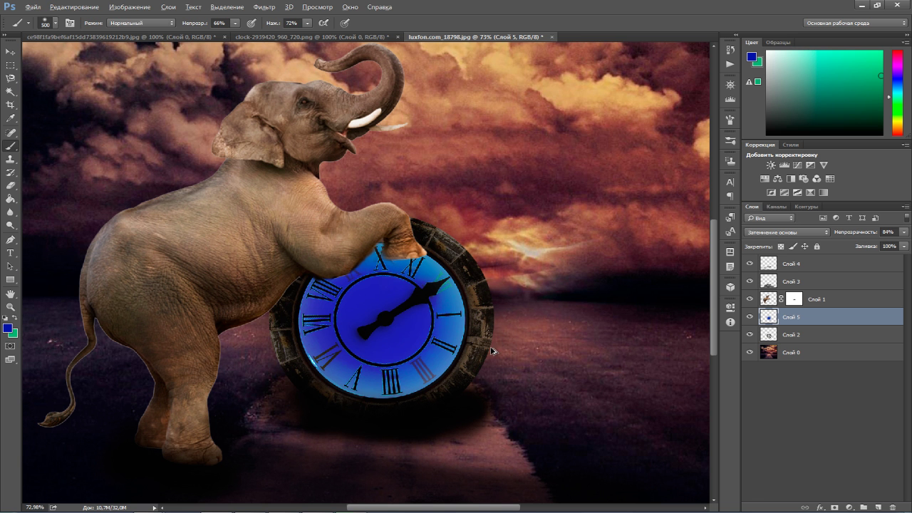
left_click_drag(278, 387, 278, 369)
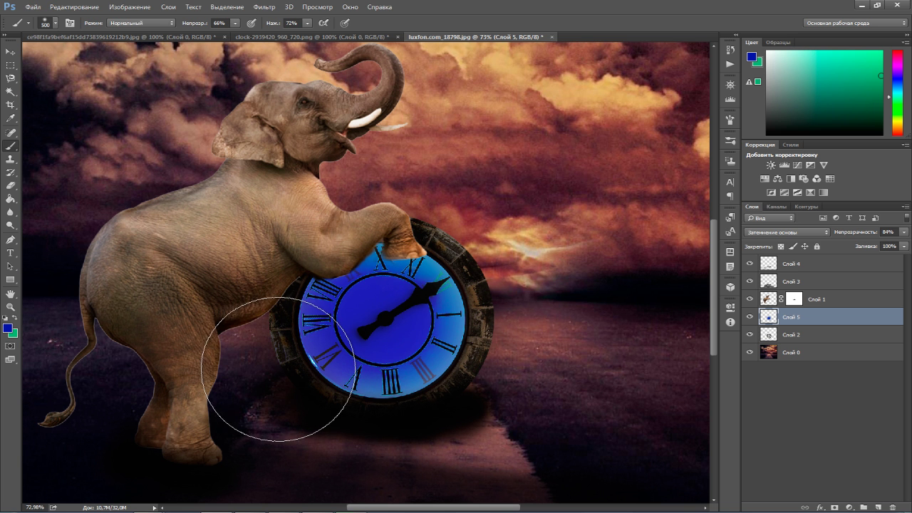
scroll(506, 407, "down", 3)
scroll(495, 395, "down", 1)
- Add a Brightness/Contrast adjustment layer and group it as Группа 1
scroll(486, 385, "down", 2)
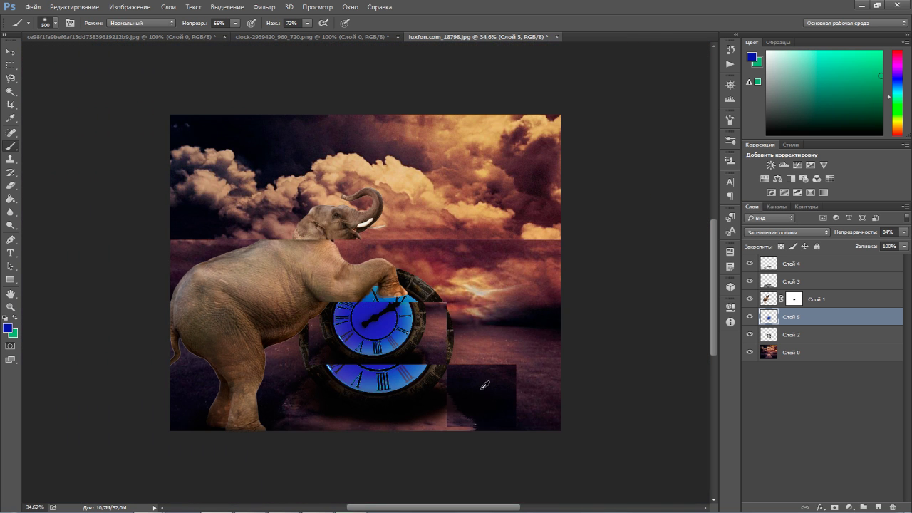
left_click(812, 335, "ctrl")
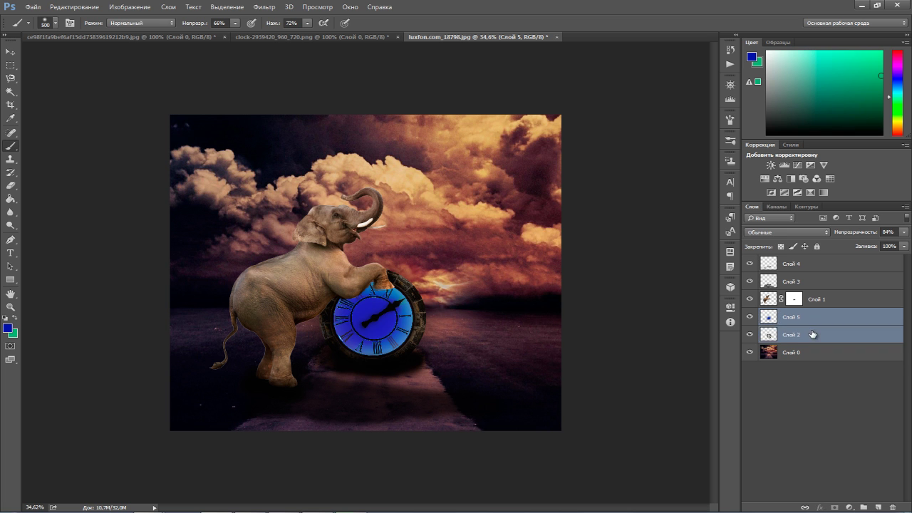
key("ctrl+e")
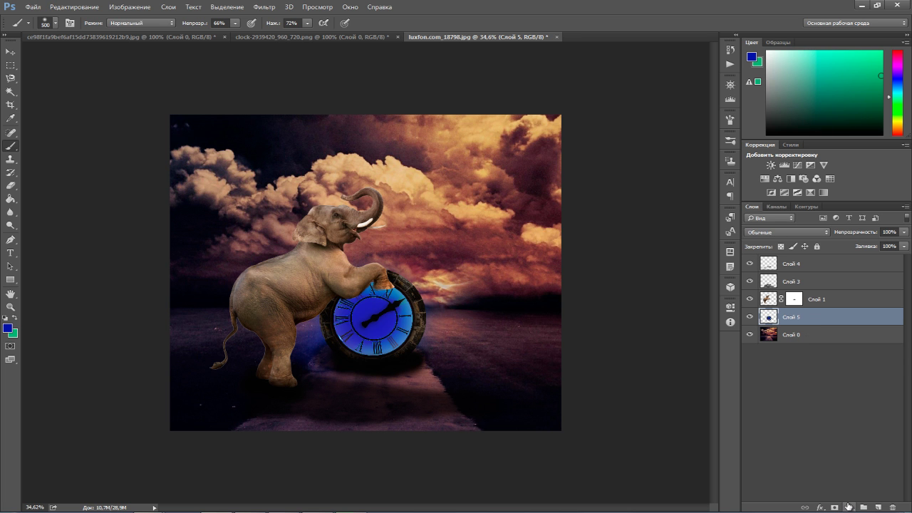
key("ctrl+z")
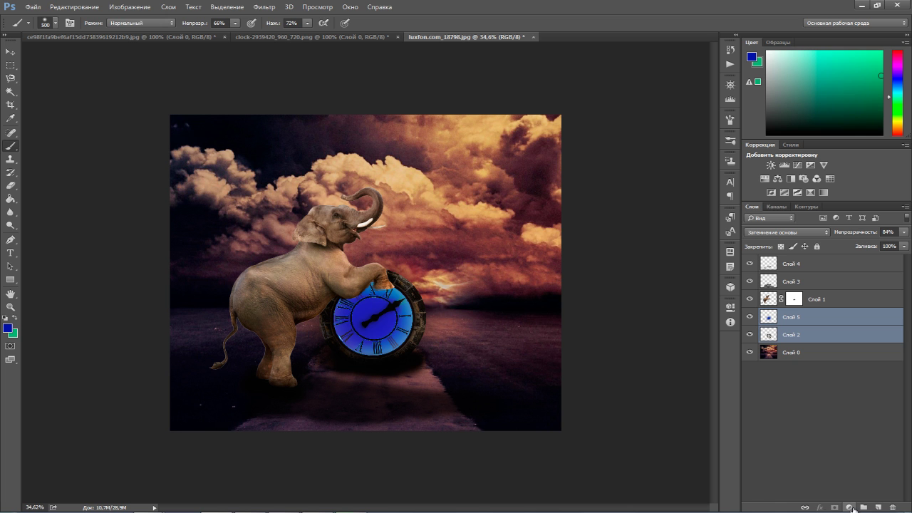
left_click(849, 508)
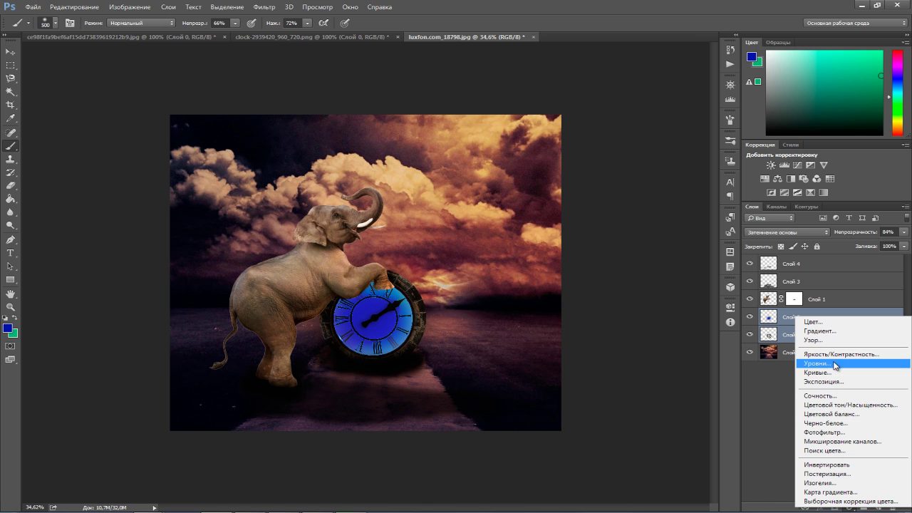
left_click(834, 354)
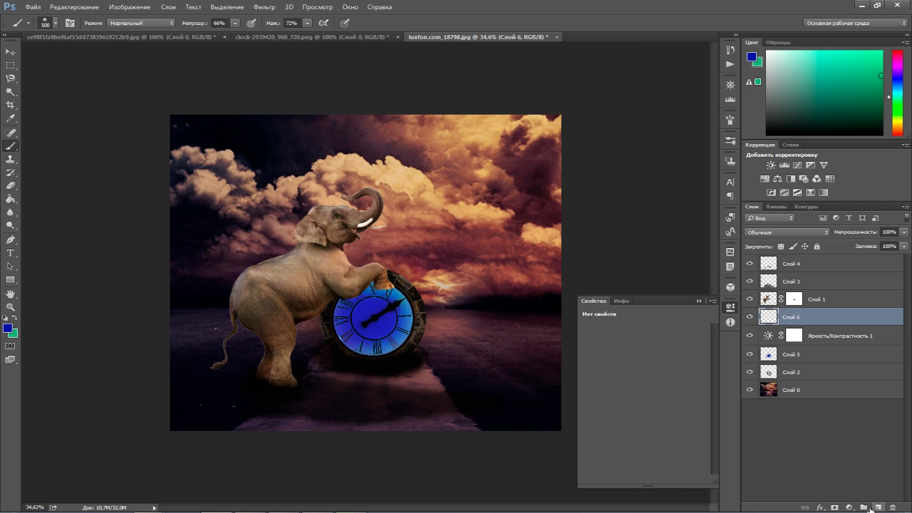
key("ctrl+g")
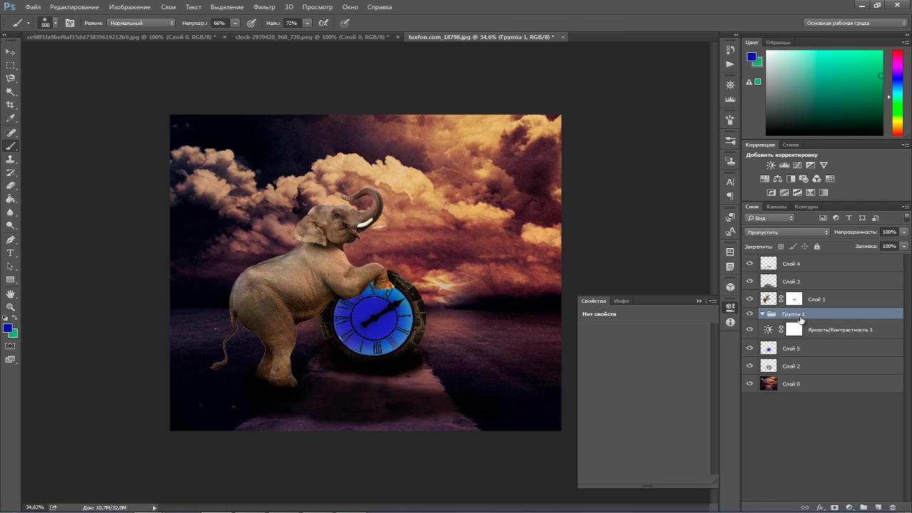
- Move Слой 5 and Слой 2 into Группа 1; clip the adjustment at Brightness -41, Contrast 26
left_click(800, 349)
left_click(798, 366, "ctrl")
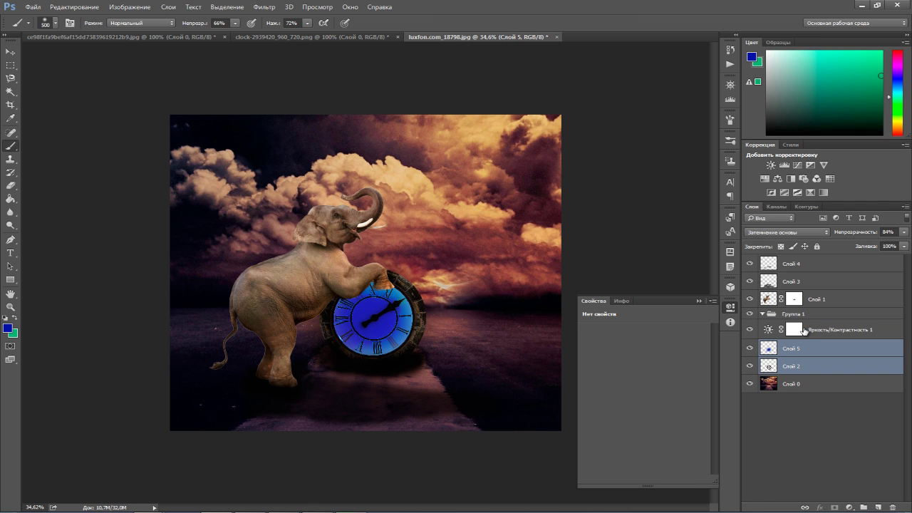
left_click(804, 330, "ctrl")
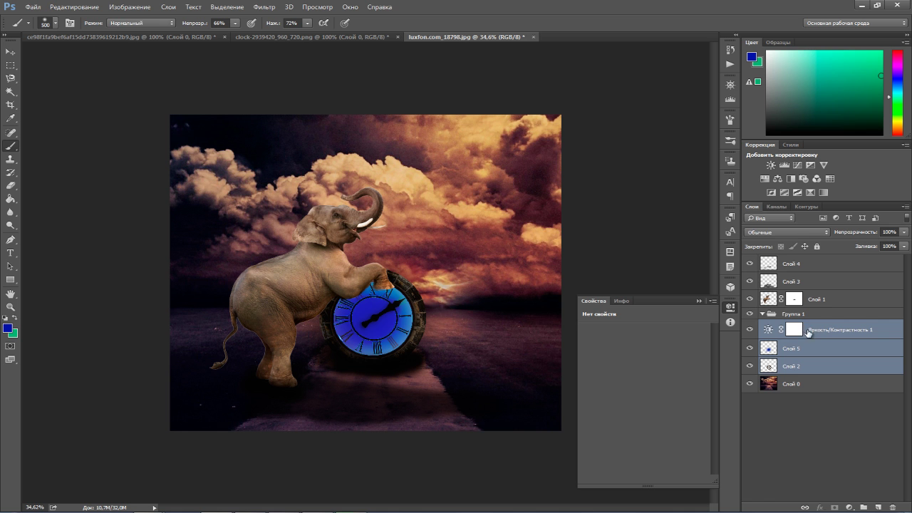
left_click_drag(807, 331, 799, 317)
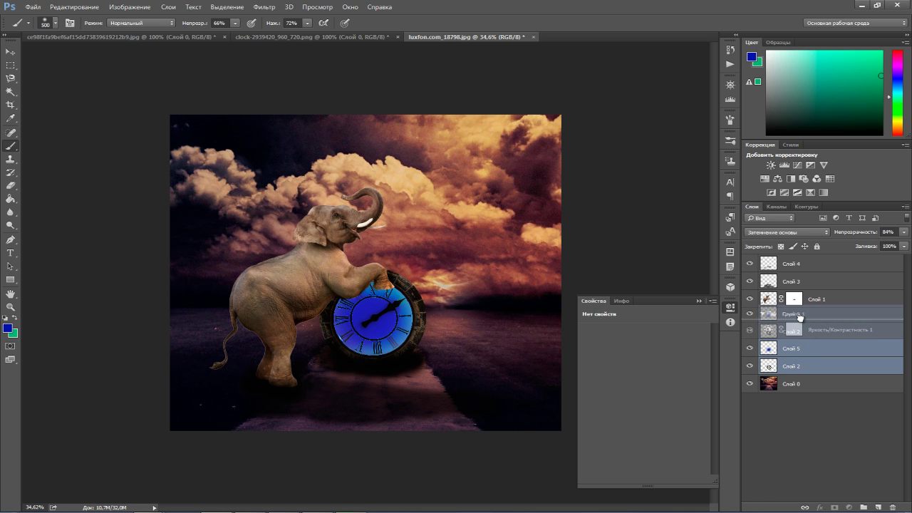
left_click_drag(800, 317, 784, 369)
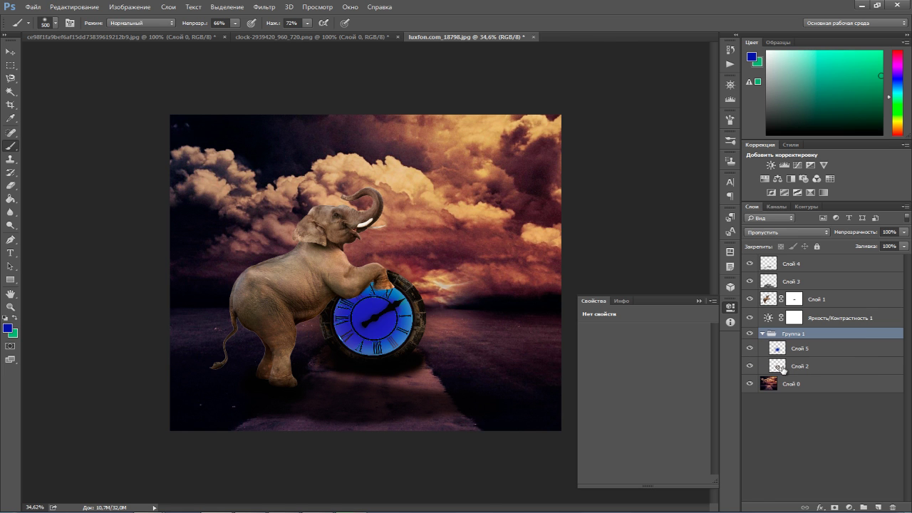
left_click(775, 320)
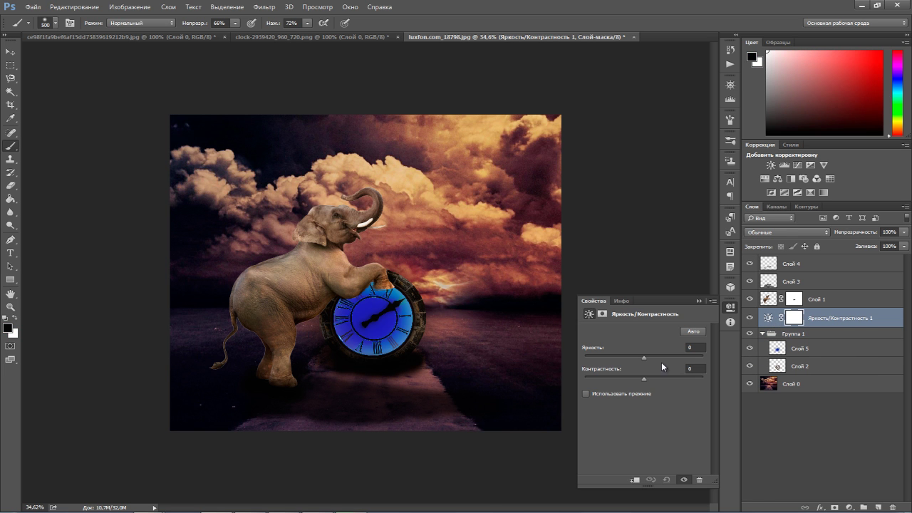
left_click(634, 480)
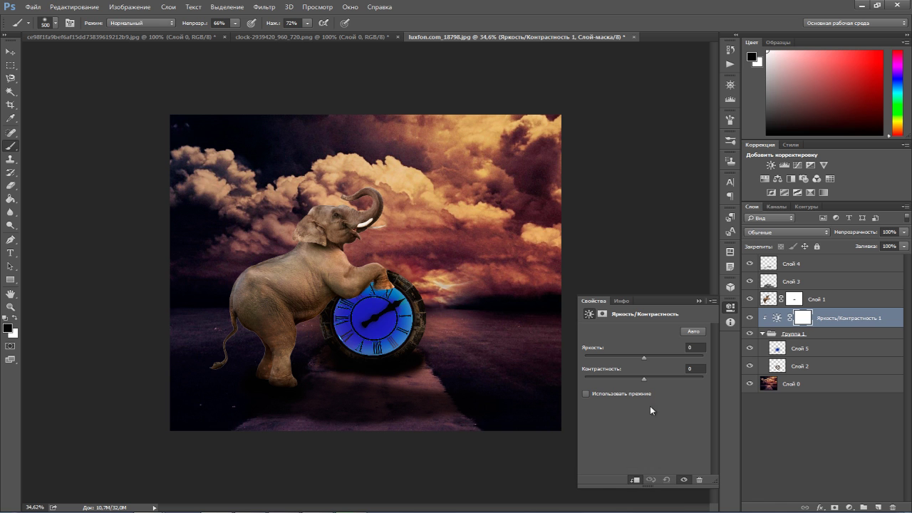
left_click_drag(633, 358, 628, 357)
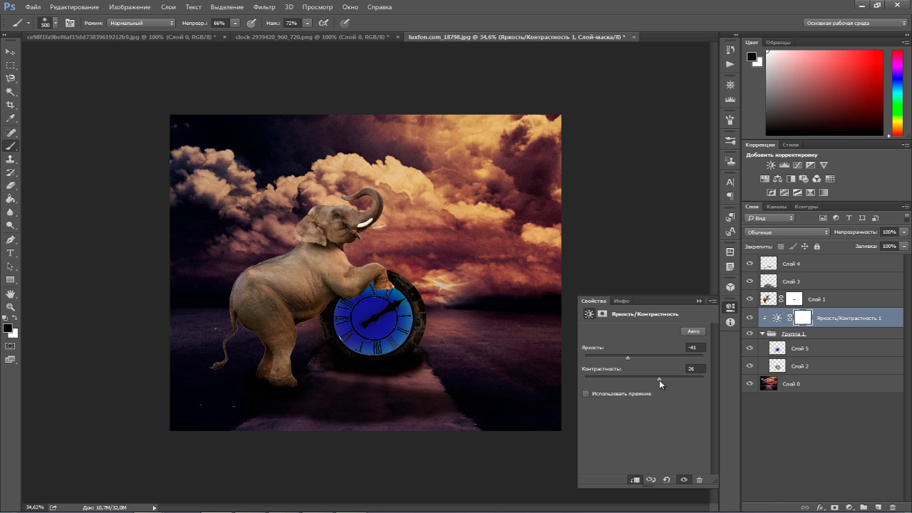
- Set Слой 5's blend mode to Умножение (Multiply) and switch to the Brush tool
left_click(810, 353)
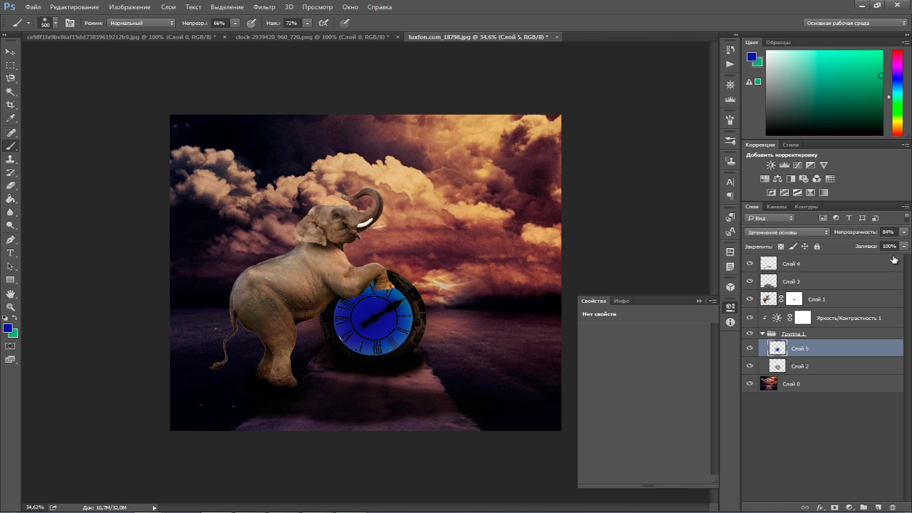
left_click(788, 232)
left_click(770, 240)
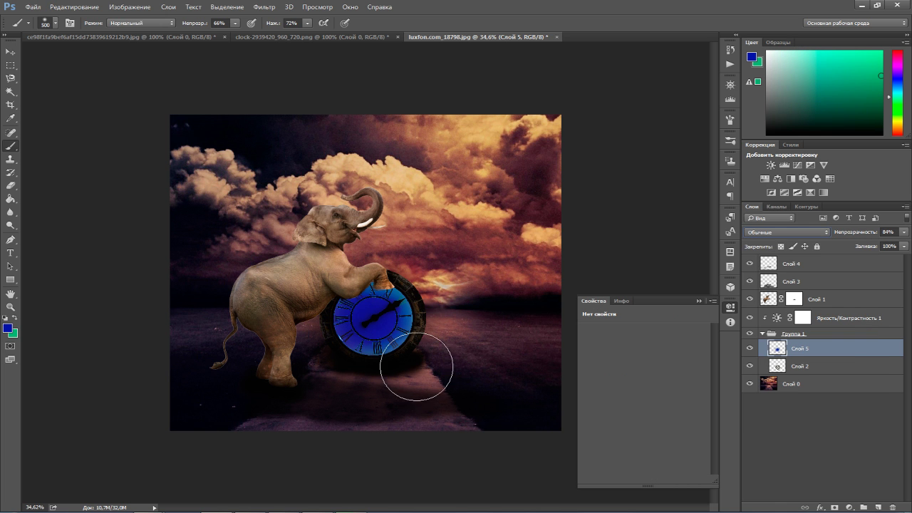
key("Down")
key("Down")
left_click(778, 230)
left_click(765, 269)
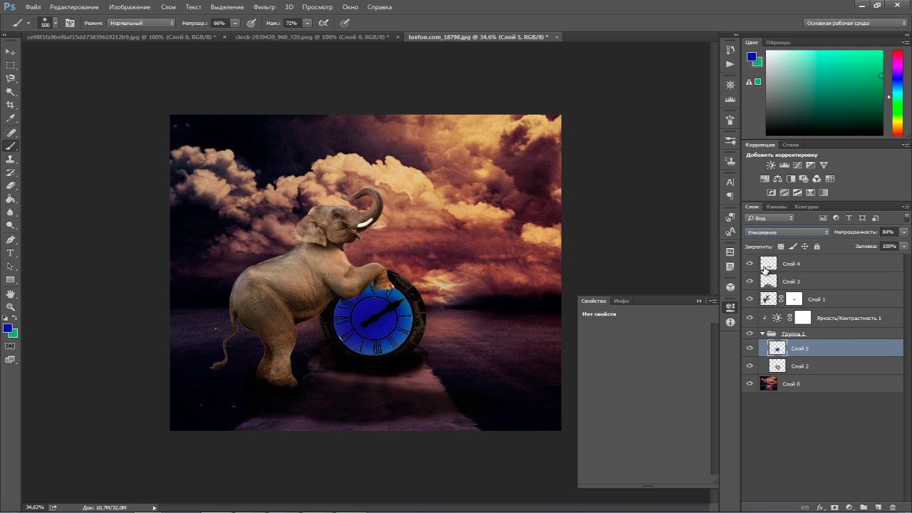
left_click(699, 302)
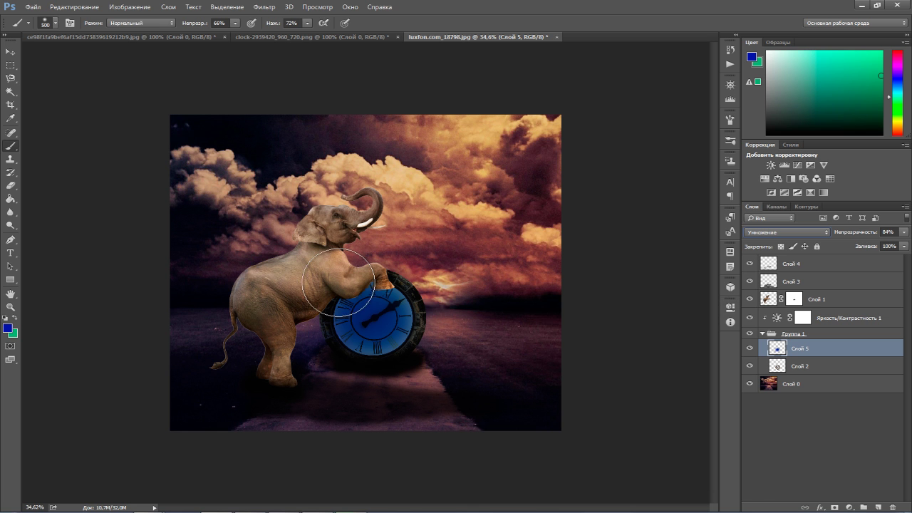
left_click(9, 52)
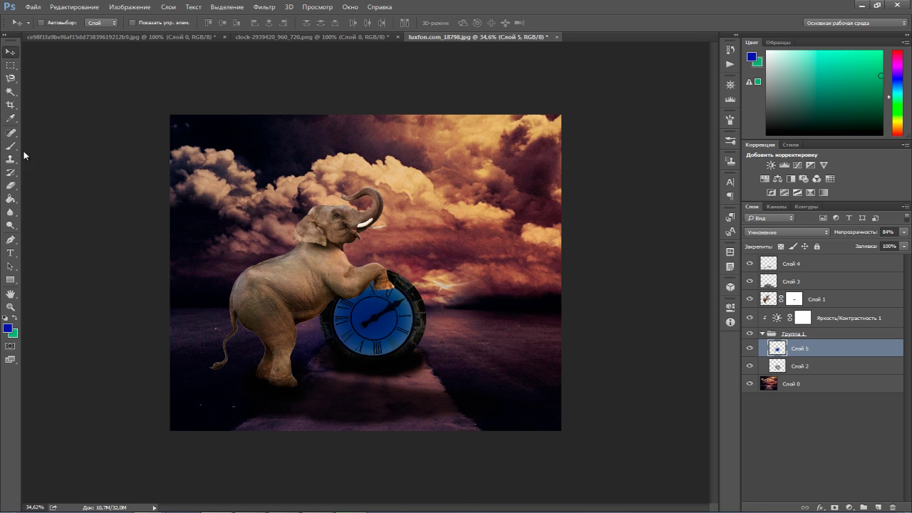
left_click(12, 149)
- Load the 461 px branch-like brush preset and shrink it to 185 px
left_click(55, 22)
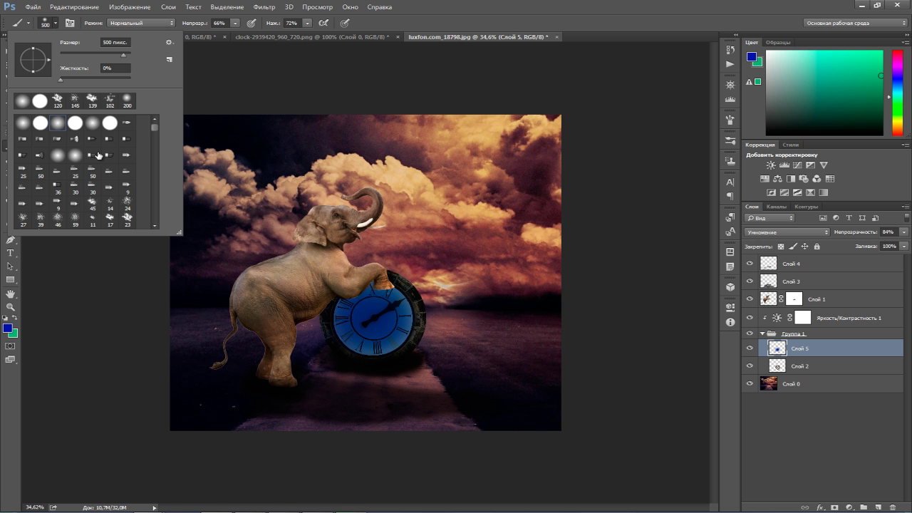
left_click_drag(155, 126, 152, 149)
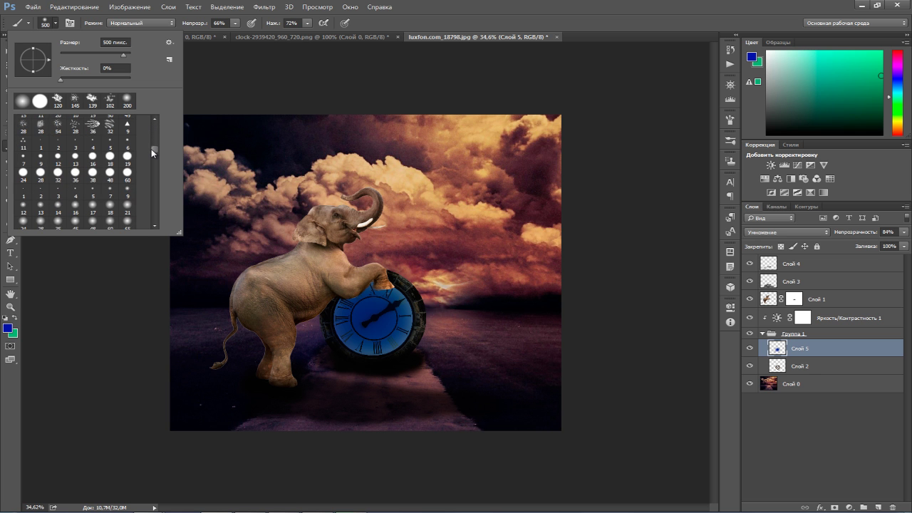
left_click_drag(152, 148, 156, 165)
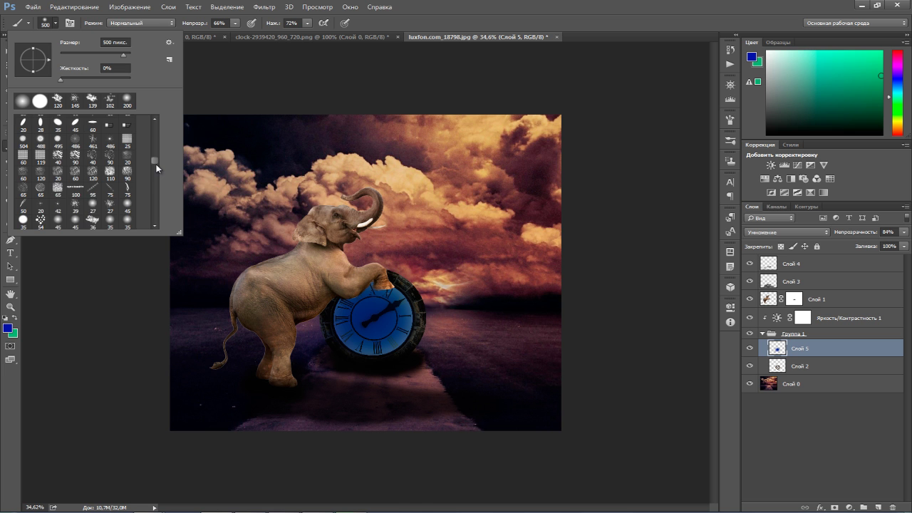
left_click(92, 128)
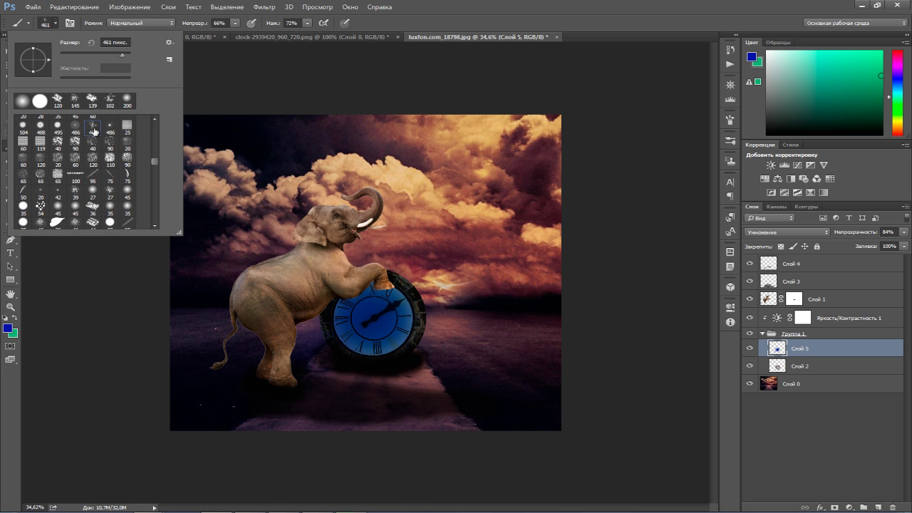
left_click_drag(122, 55, 113, 54)
key("Return")
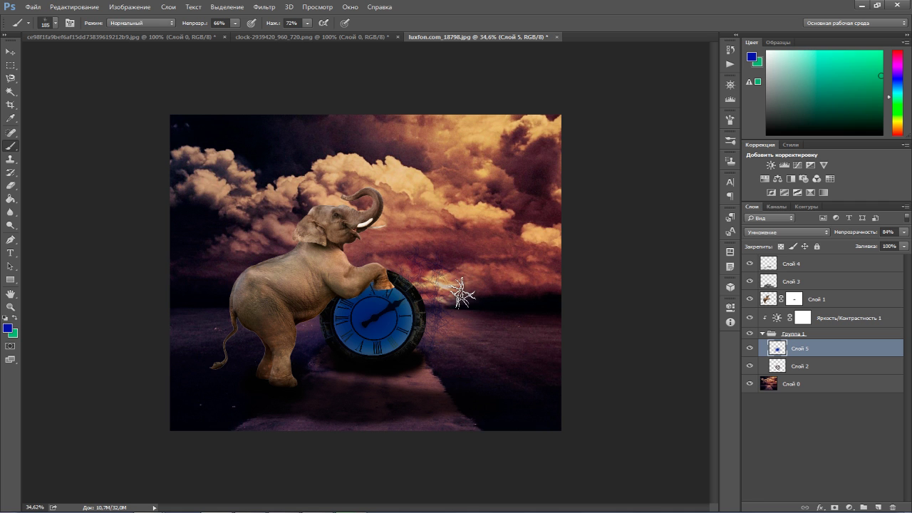
left_click(778, 367)
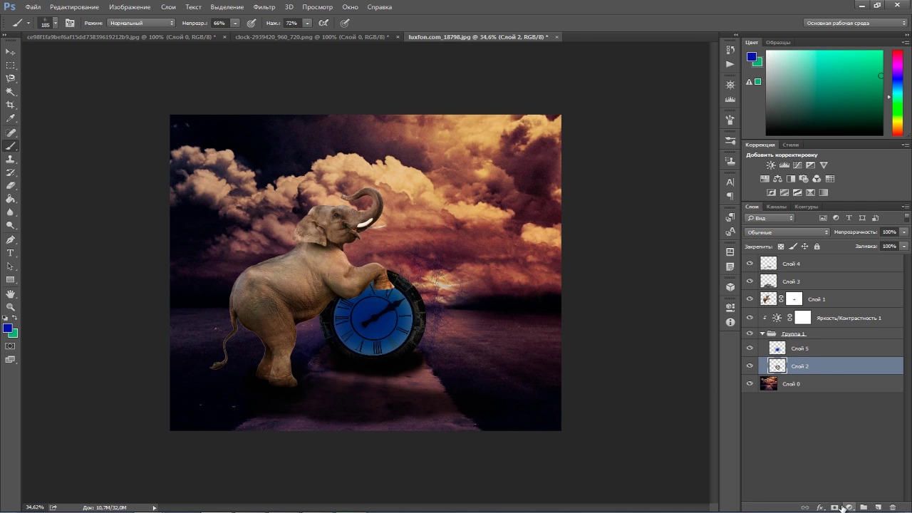
- Add a layer mask to Слой 2 and brush the clock's right edge into strands at 100% flow
left_click(836, 507)
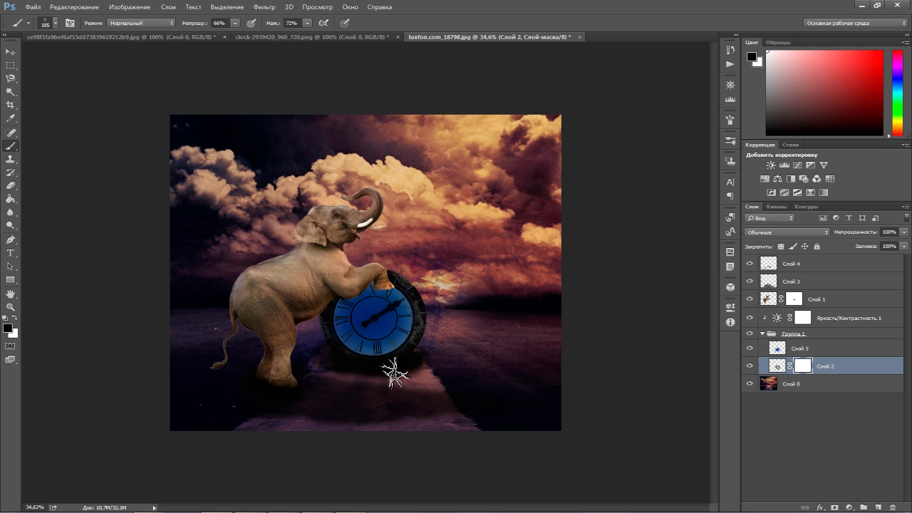
left_click_drag(408, 324, 418, 316)
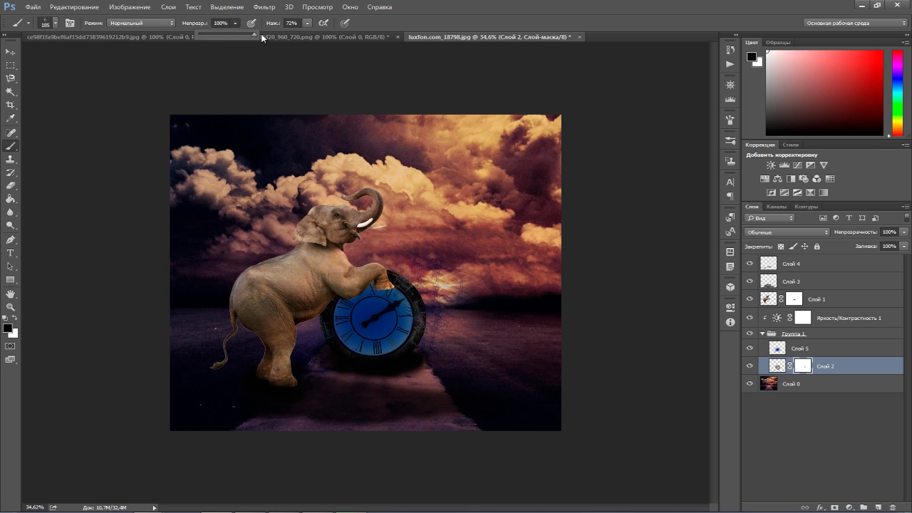
left_click(307, 23)
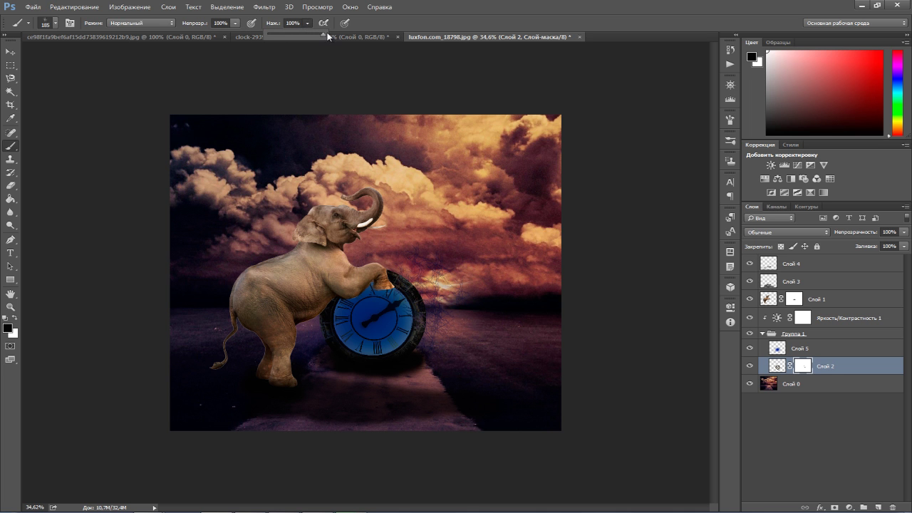
left_click(426, 309)
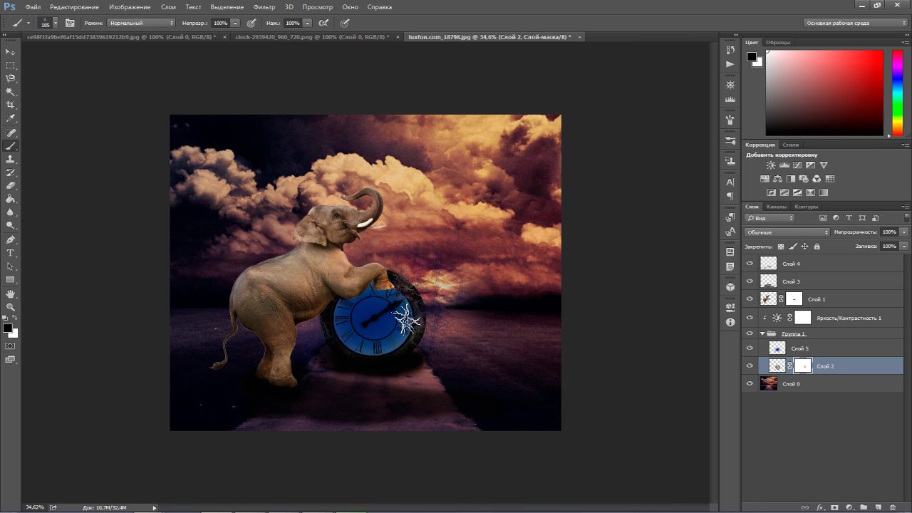
left_click_drag(423, 341, 419, 300)
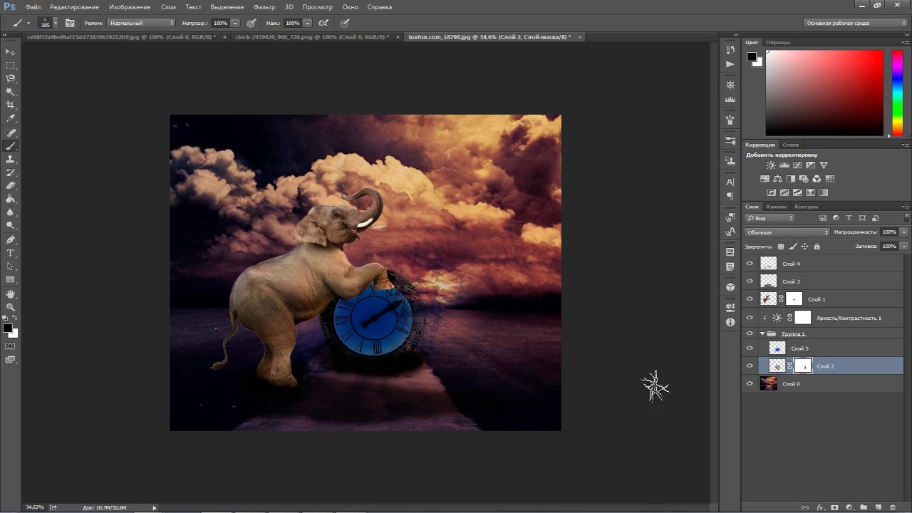
left_click(789, 348)
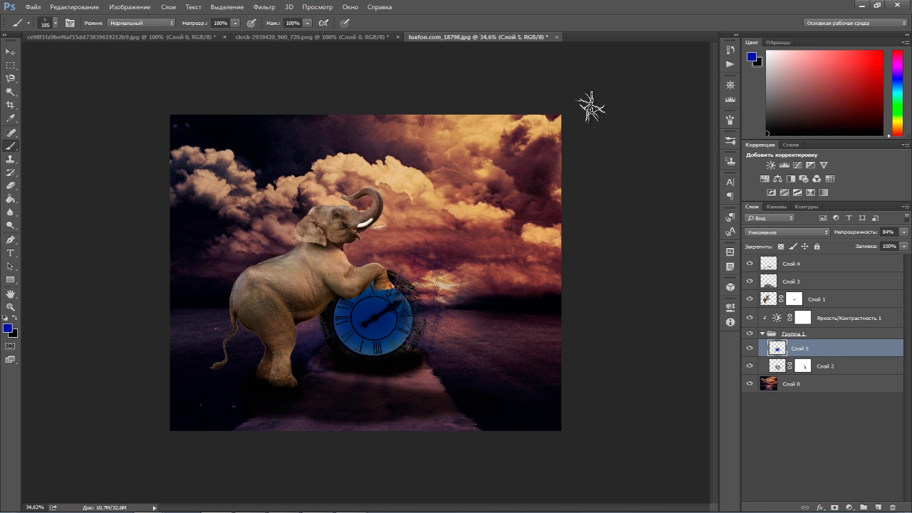
- Stamp black branches right of the clock and fade its right edge further on Слой 2's mask
left_click(15, 318)
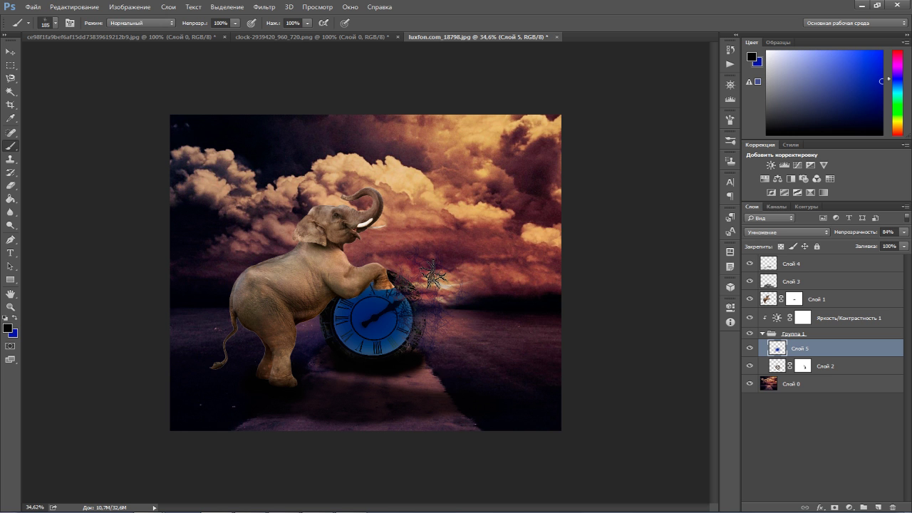
left_click(456, 273)
left_click(410, 262)
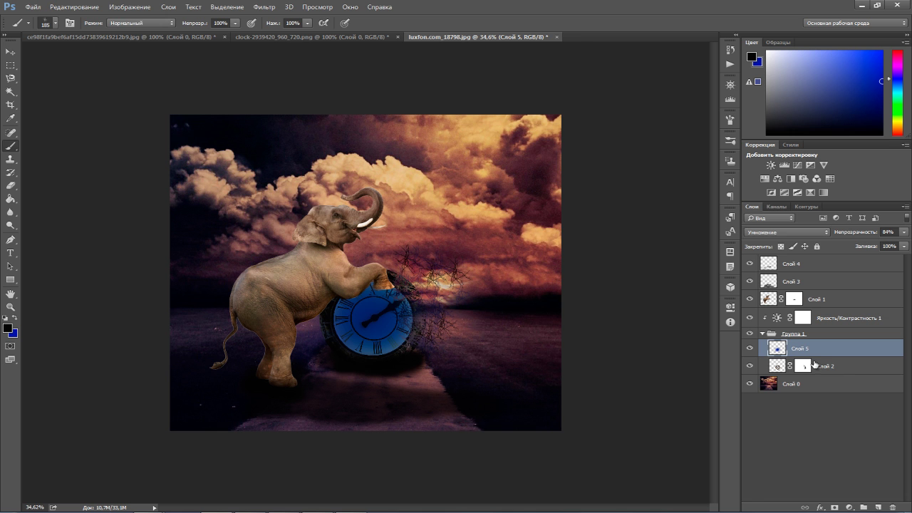
left_click(805, 368)
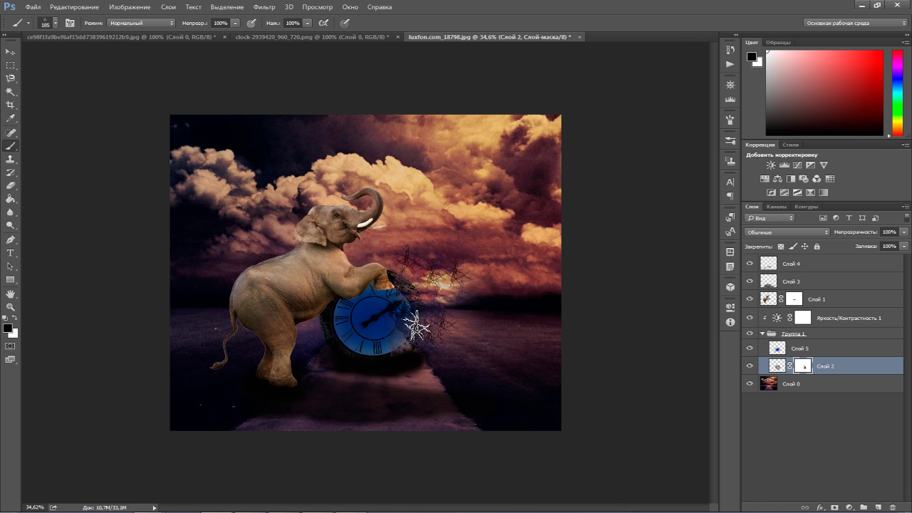
left_click_drag(403, 301, 447, 348)
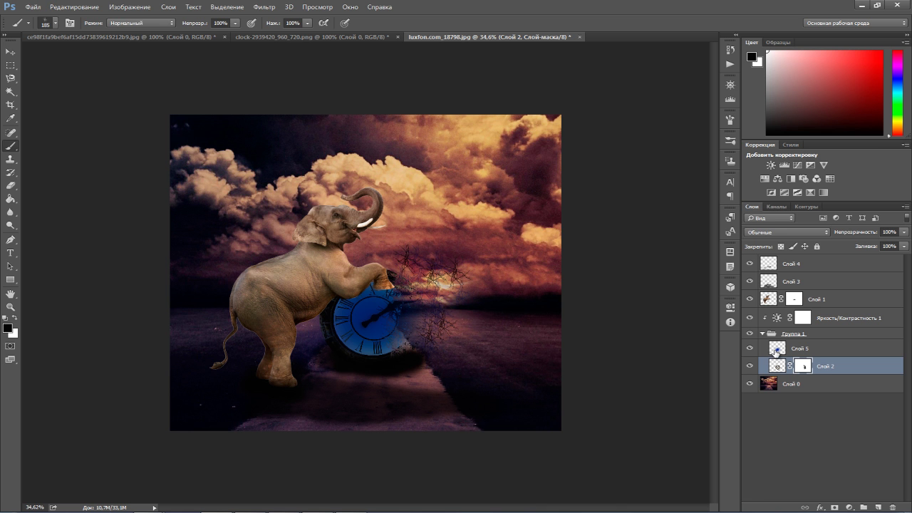
- On Слой 5, stamp a large 400 px dark branch beside the clock and switch to navy
left_click(775, 352)
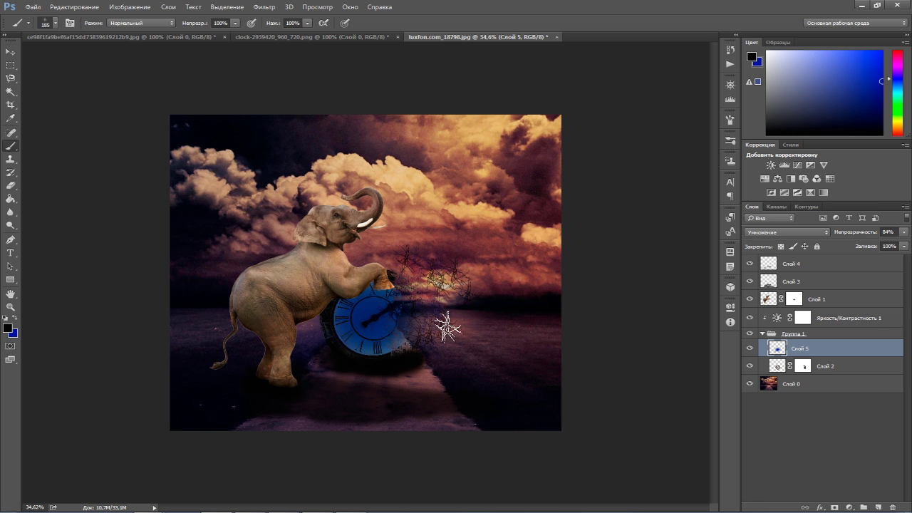
key("bracketright")
key("bracketright")
key("bracketright")
left_click(440, 284)
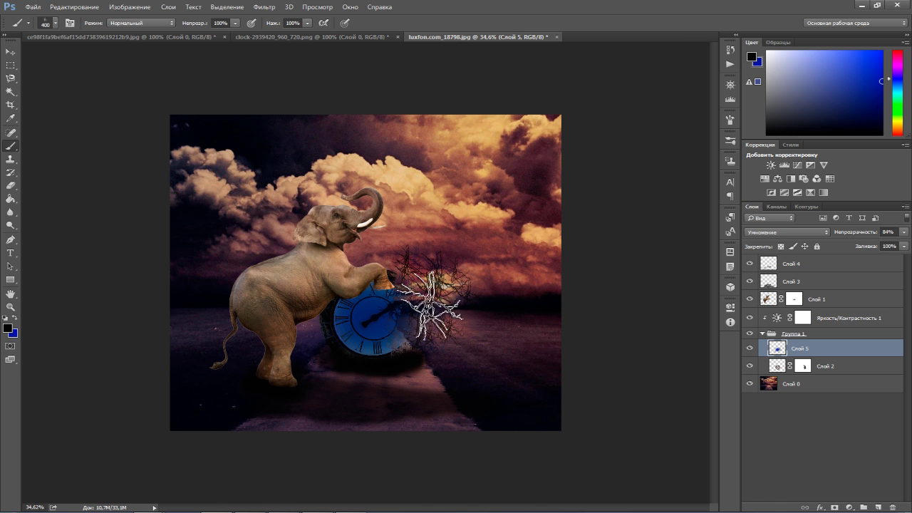
left_click(391, 336, "alt")
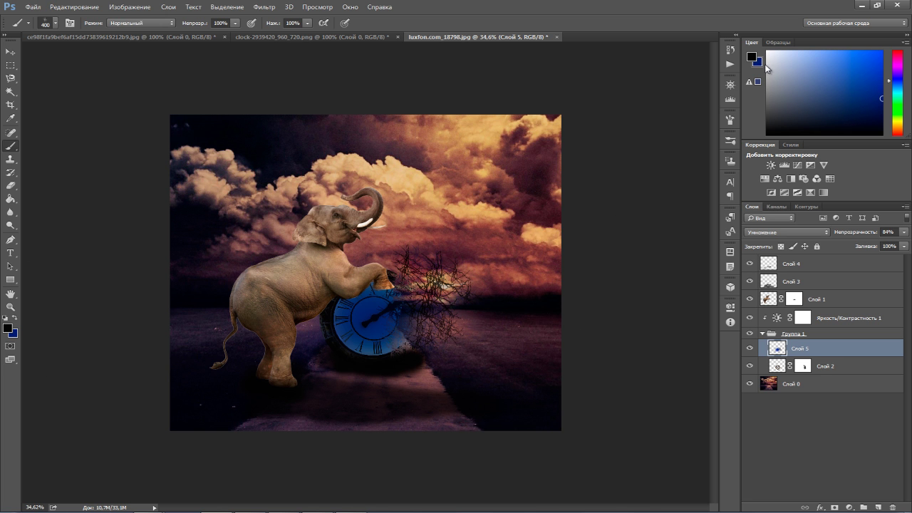
left_click(16, 318)
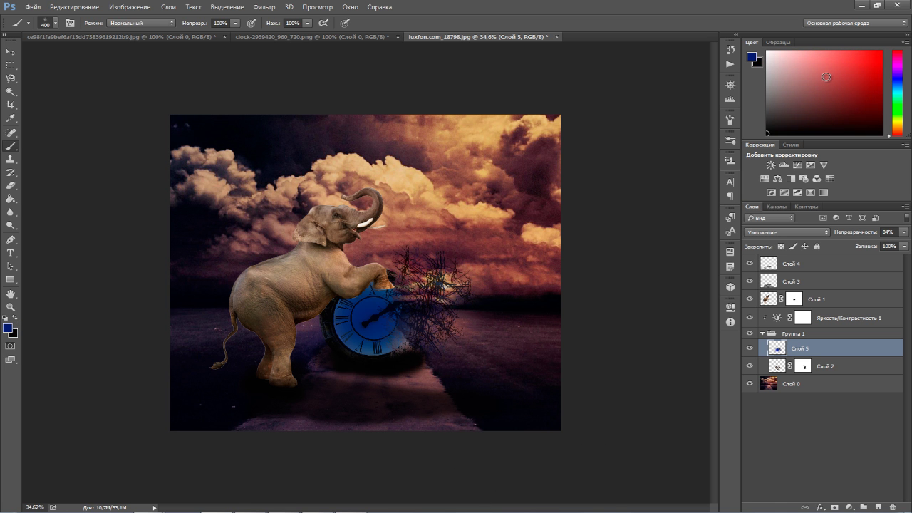
- Pick a brighter blue and stamp three more tree-shaped strands around the clock's right side
left_click(8, 329)
left_click_drag(670, 230, 684, 215)
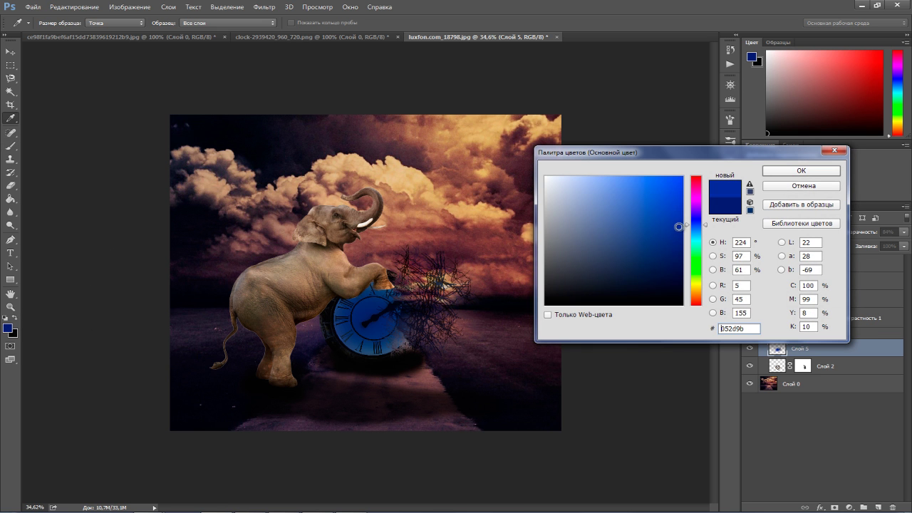
left_click(801, 171)
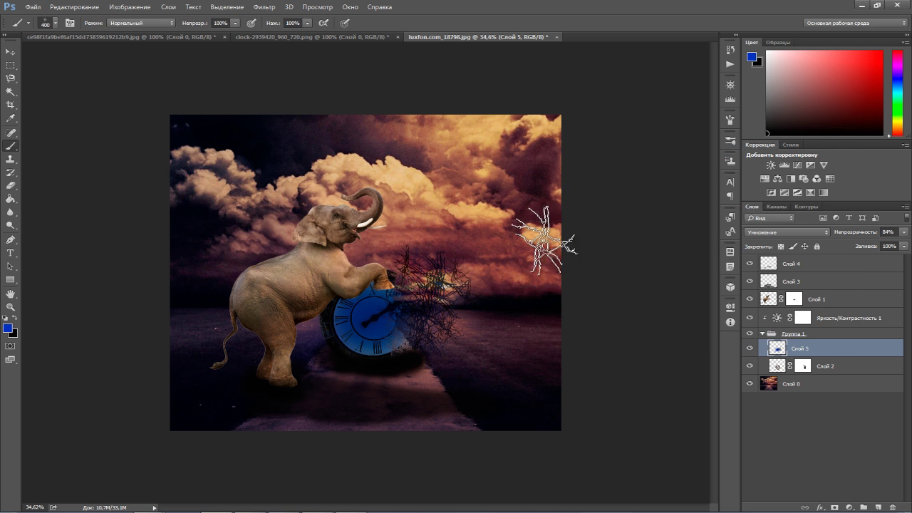
left_click(440, 280)
left_click(471, 317)
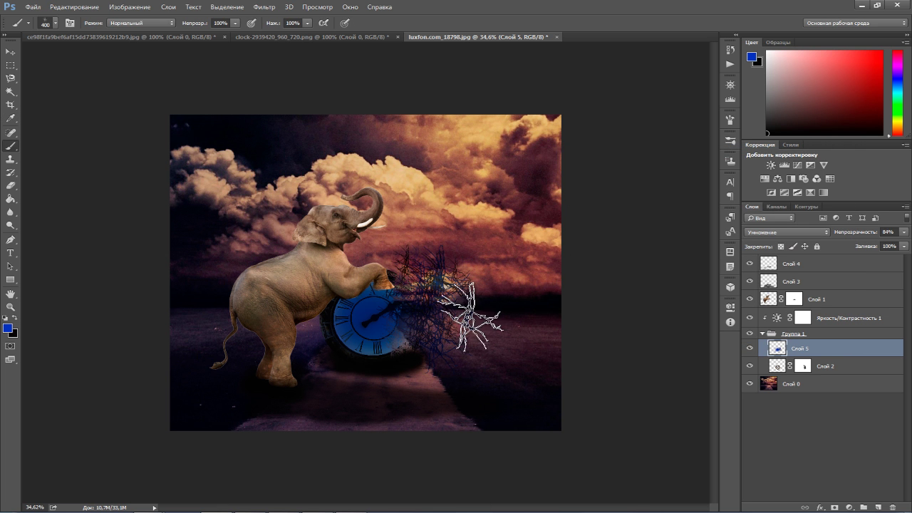
left_click(412, 318)
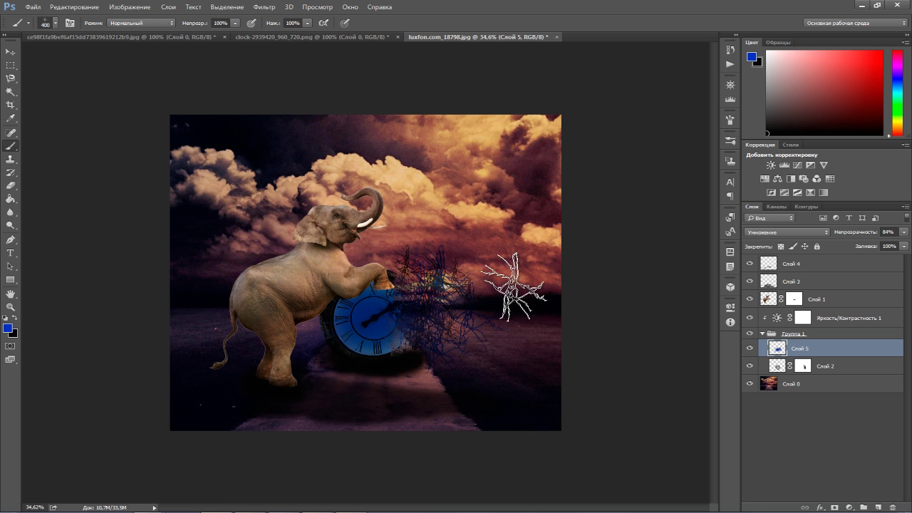
left_click(10, 52)
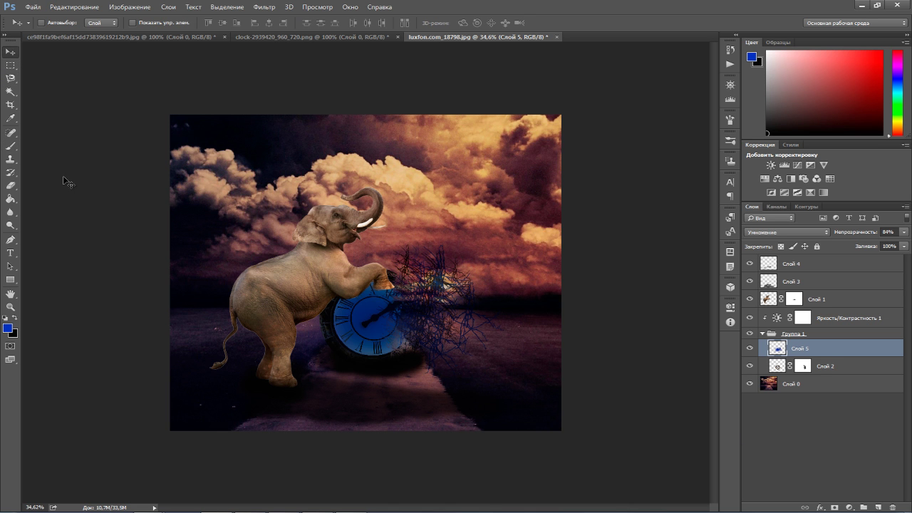
left_click(10, 146)
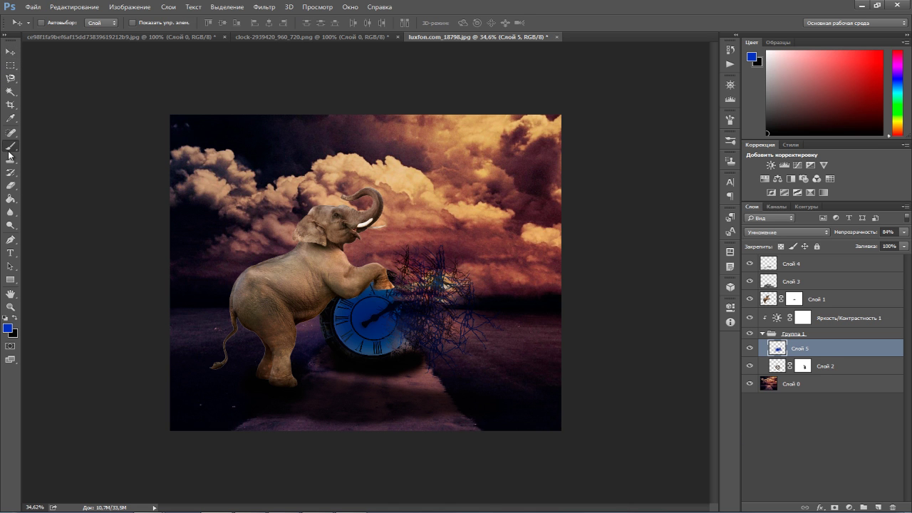
left_click(45, 22)
- Target Слой 2's mask and choose a brush preset sized to 111 px
scroll(107, 197, "down", 1)
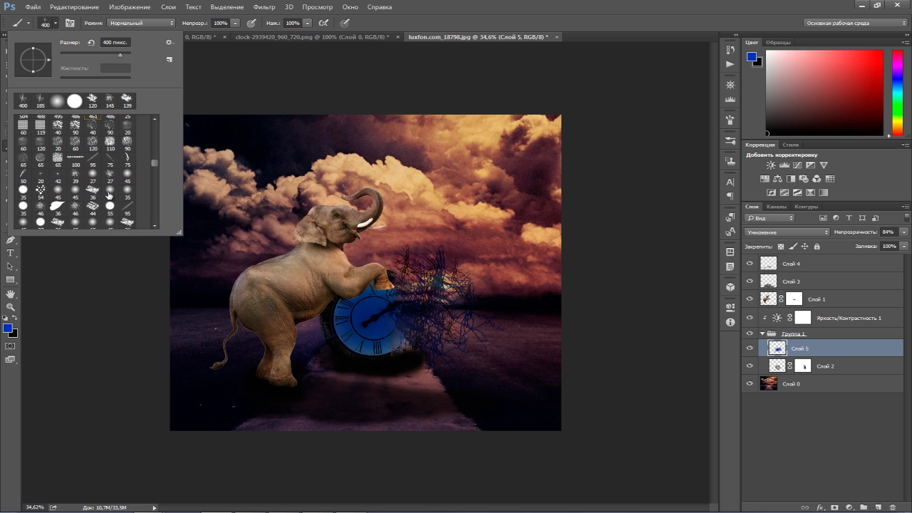
left_click(810, 366)
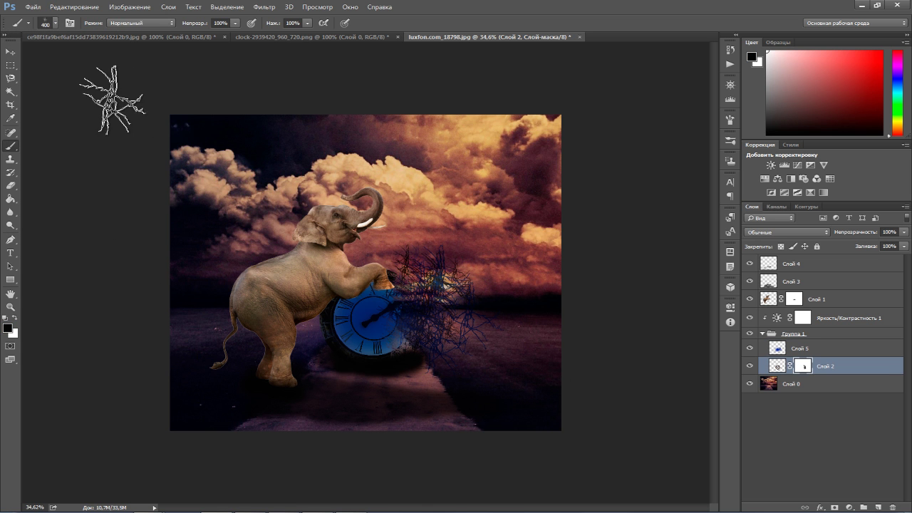
left_click(44, 23)
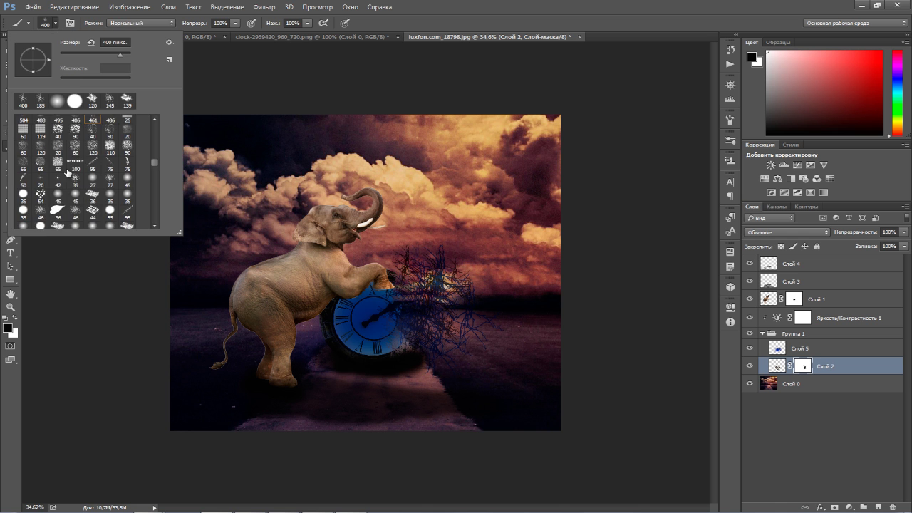
scroll(89, 187, "down", 2)
scroll(91, 189, "down", 1)
scroll(91, 191, "down", 2)
scroll(107, 221, "down", 1)
scroll(109, 224, "down", 1)
scroll(107, 221, "down", 2)
scroll(107, 217, "down", 1)
scroll(106, 209, "down", 1)
scroll(107, 210, "down", 1)
scroll(113, 217, "down", 1)
scroll(114, 216, "down", 1)
scroll(114, 214, "down", 1)
scroll(114, 214, "down", 1)
scroll(115, 213, "down", 1)
scroll(116, 212, "down", 1)
scroll(116, 211, "down", 1)
scroll(117, 210, "down", 1)
scroll(116, 210, "down", 1)
scroll(116, 209, "down", 1)
scroll(117, 209, "down", 1)
scroll(118, 212, "down", 1)
scroll(119, 217, "down", 1)
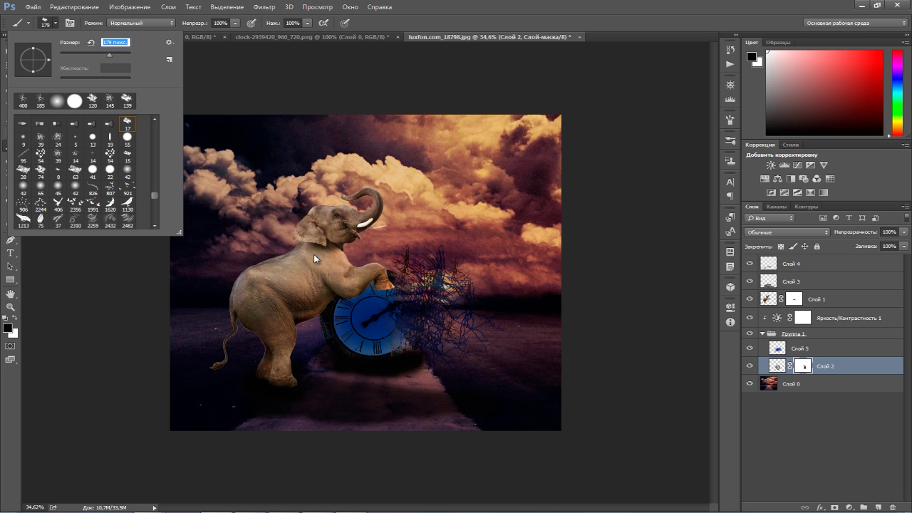
left_click_drag(102, 56, 102, 56)
type("111")
key("Return")
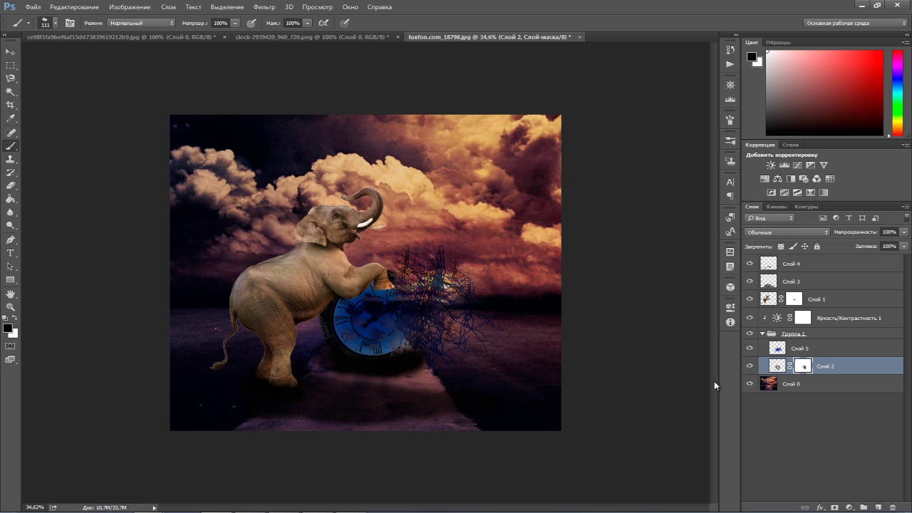
left_click(771, 294)
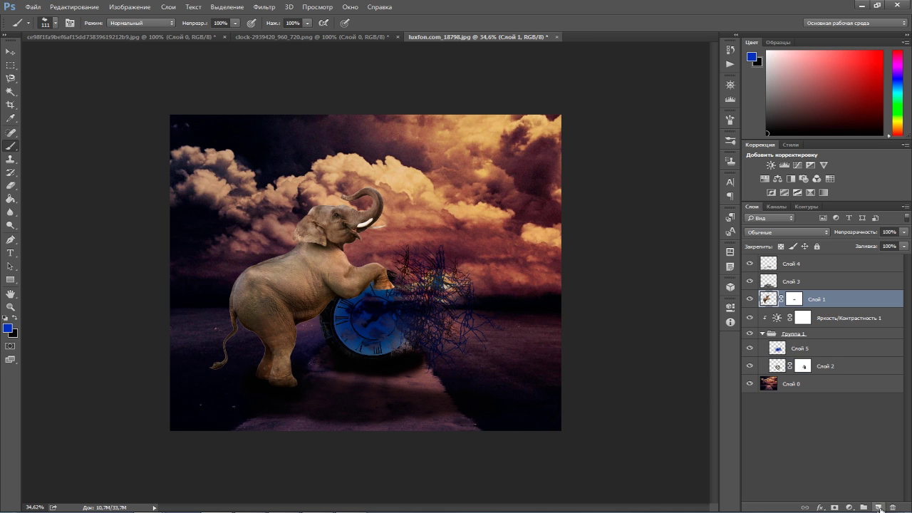
- Add a new layer and set up a soft black brush at 62% opacity and 63% flow
left_click(881, 508)
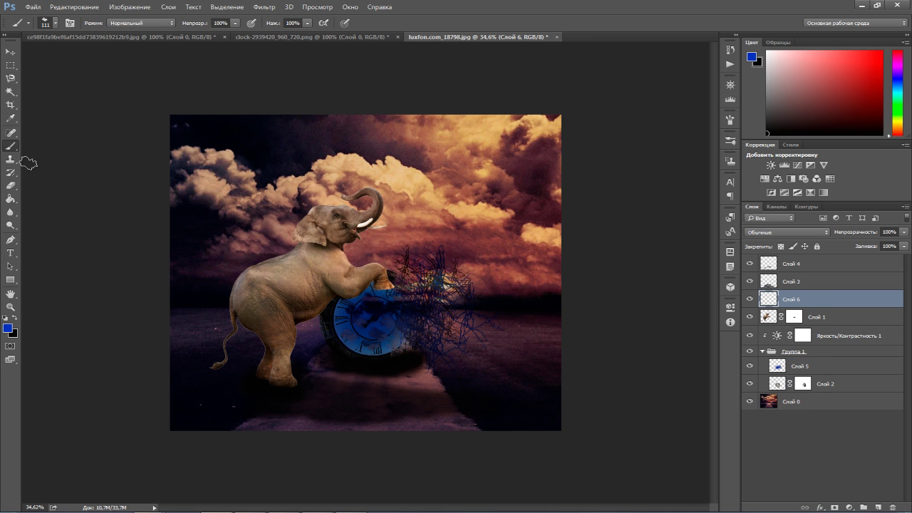
left_click(50, 26)
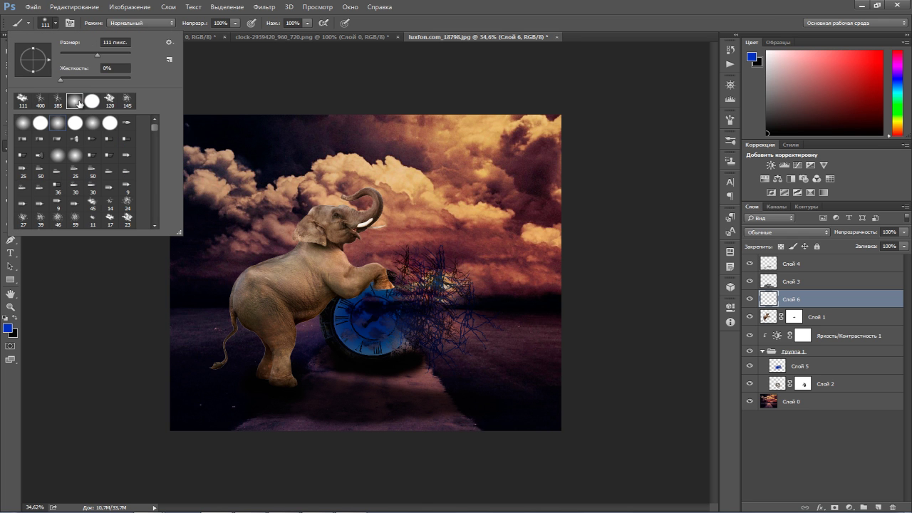
left_click(51, 390)
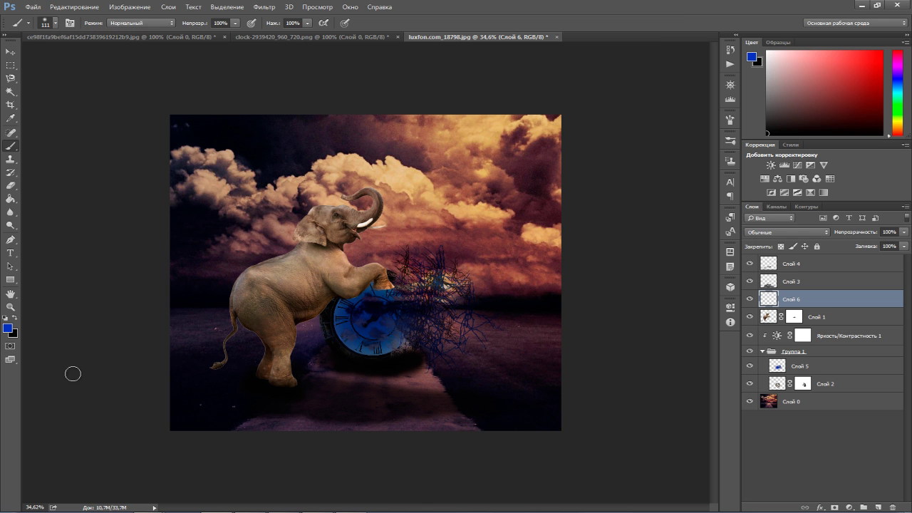
left_click(14, 320)
left_click(235, 23)
left_click(307, 23)
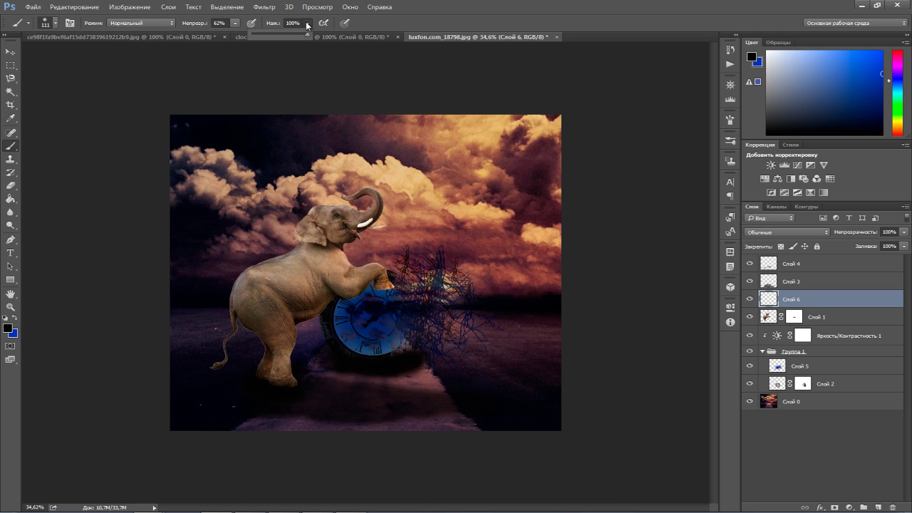
left_click_drag(328, 324, 320, 318)
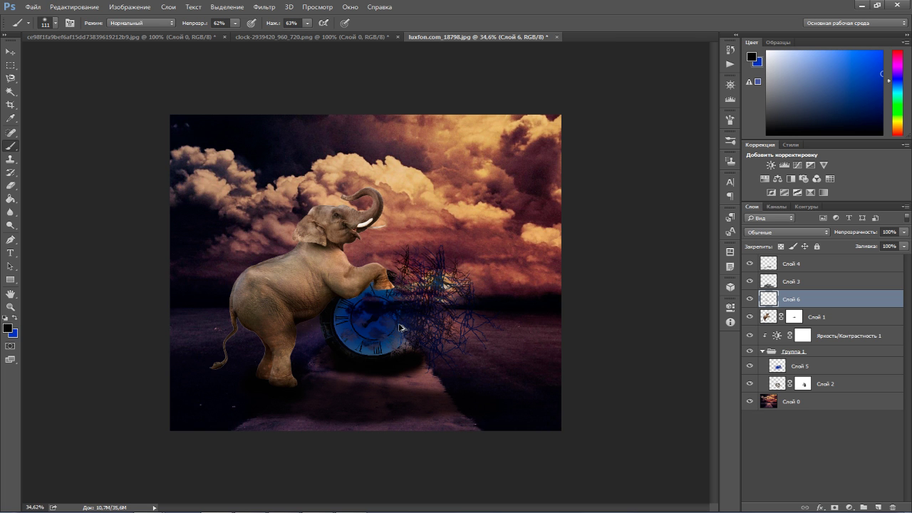
key("ctrl+z")
- Shade the elephant's belly, chest and tail area darker, lowering flow to 42%
left_click(771, 318)
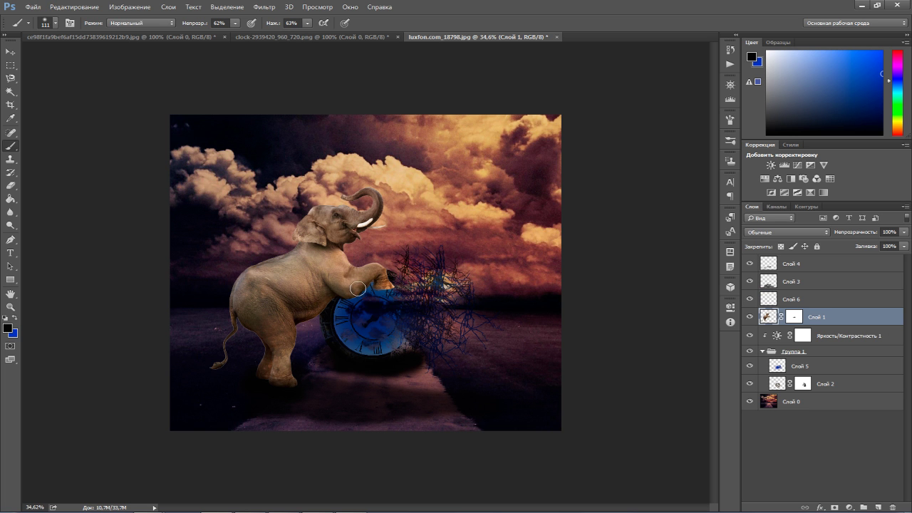
left_click_drag(326, 306, 304, 316)
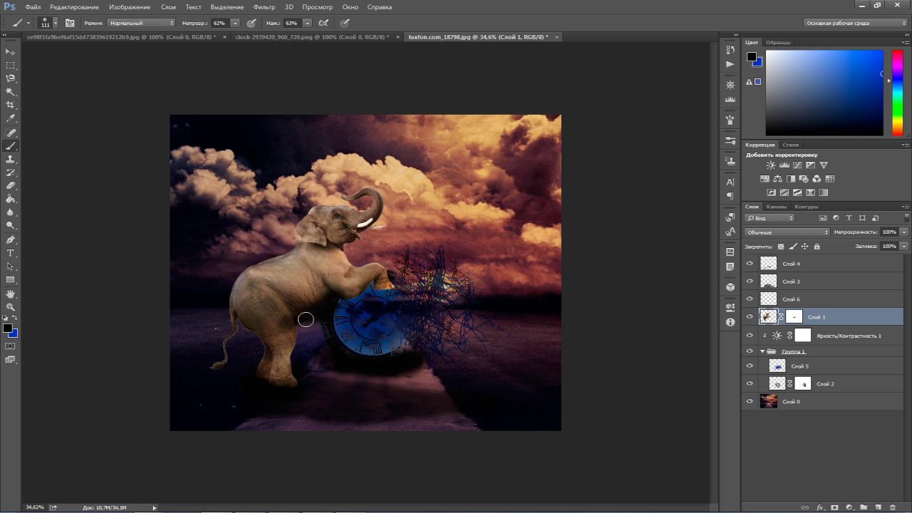
left_click_drag(374, 293, 335, 291)
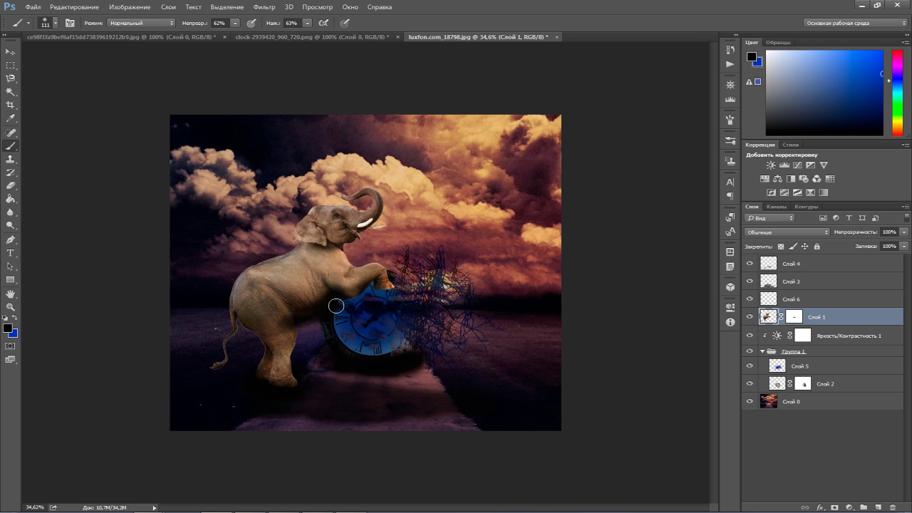
left_click(779, 384)
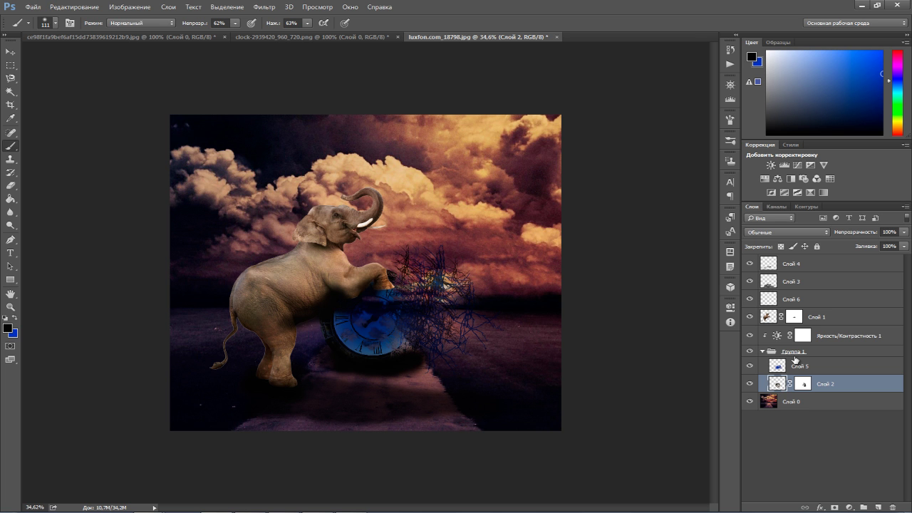
left_click(771, 318)
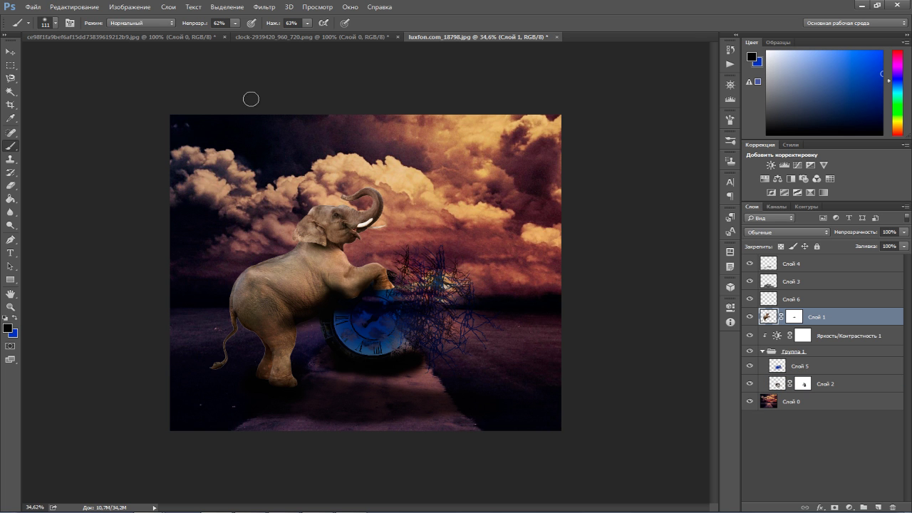
left_click(307, 24)
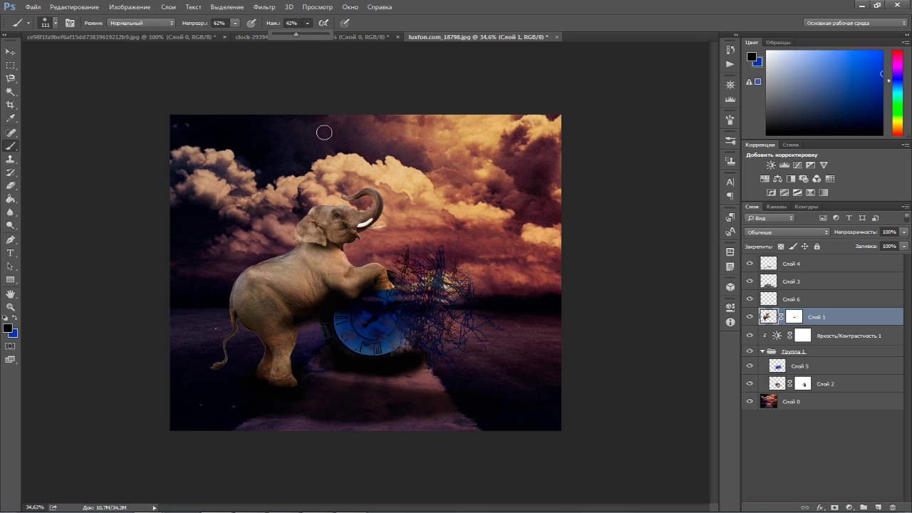
left_click(308, 329)
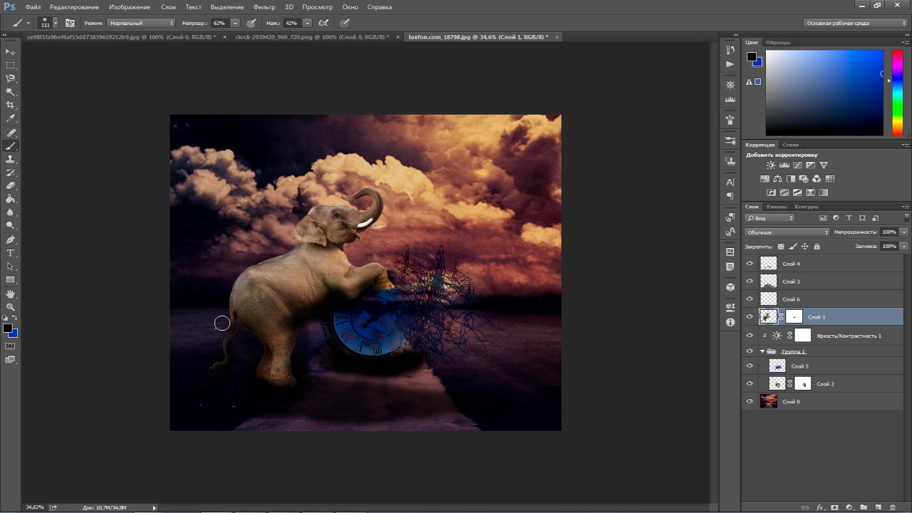
left_click_drag(226, 323, 227, 339)
mouse_move(361, 237)
left_mouse_down()
mouse_move(360, 261)
mouse_move(392, 282)
mouse_move(391, 293)
left_mouse_up()
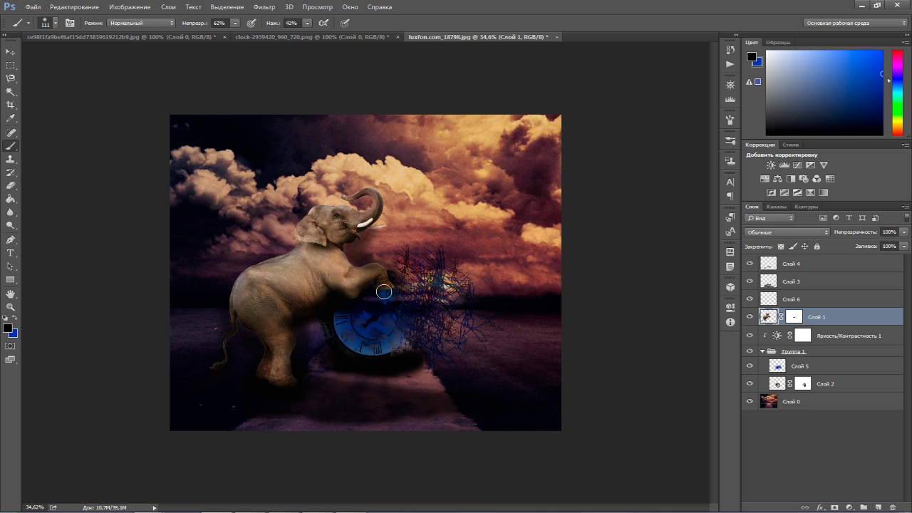
left_click(10, 52)
left_click(777, 366)
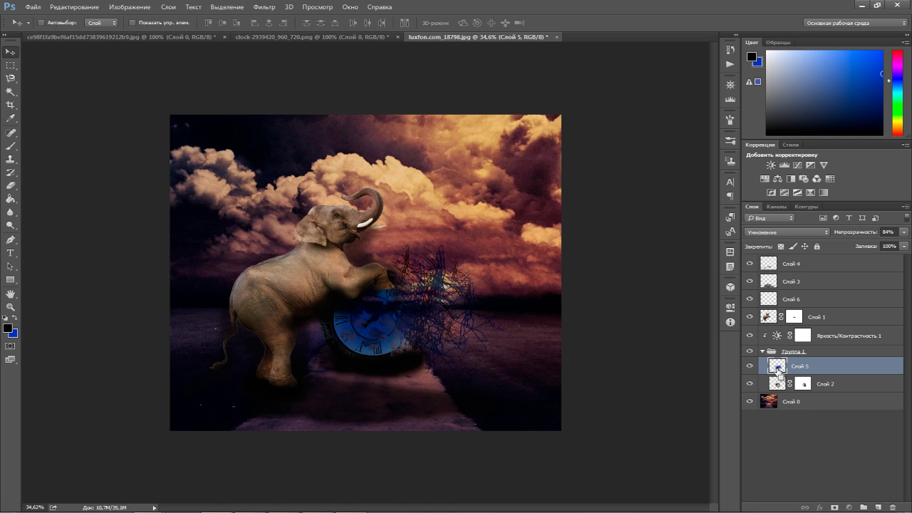
- Load Слой 5's strands as a selection and Paint Bucket the clock inside it red
left_click(777, 368, "ctrl")
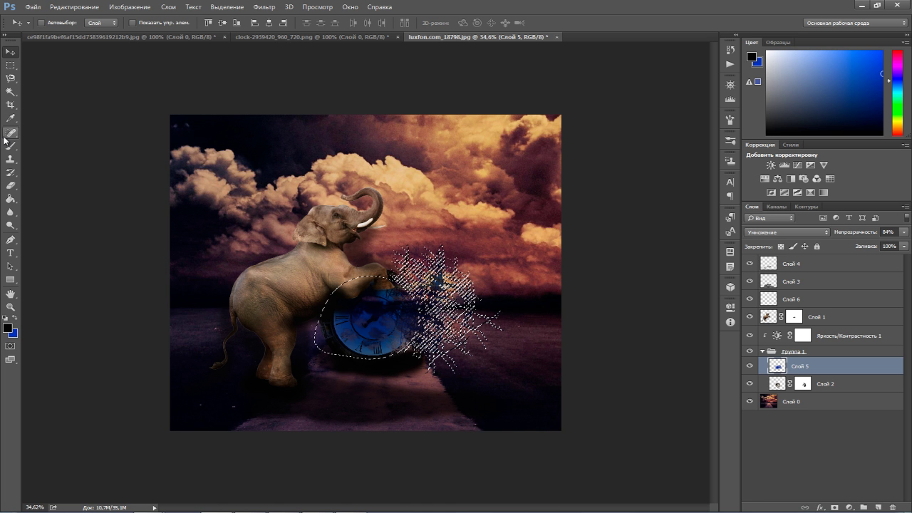
left_click(11, 200)
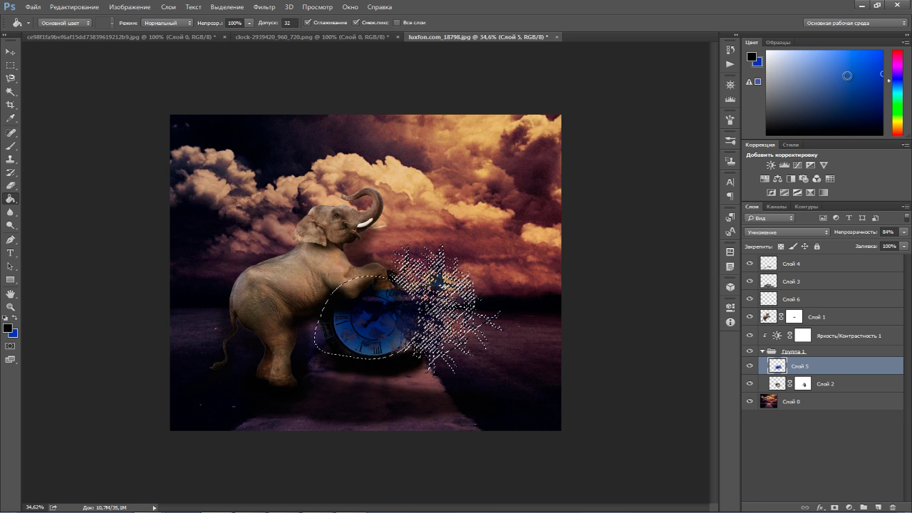
left_click(15, 320)
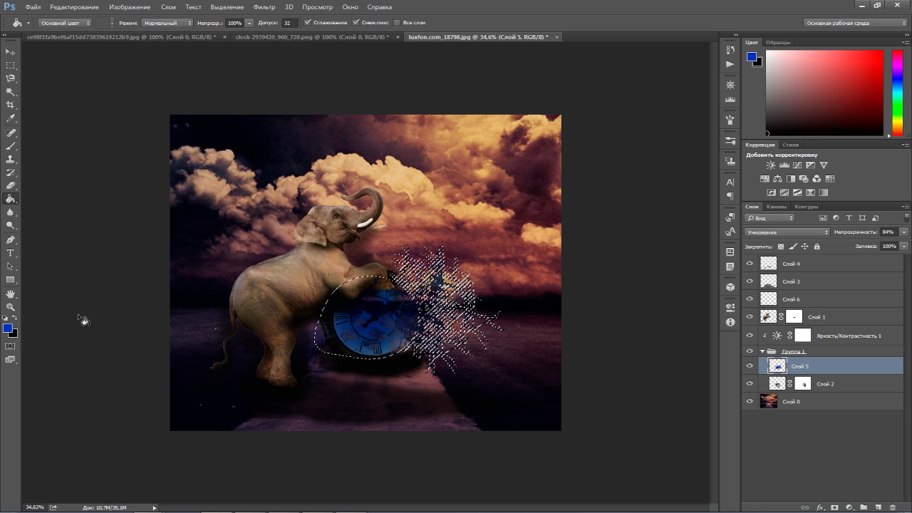
left_click(880, 79)
left_click(15, 318)
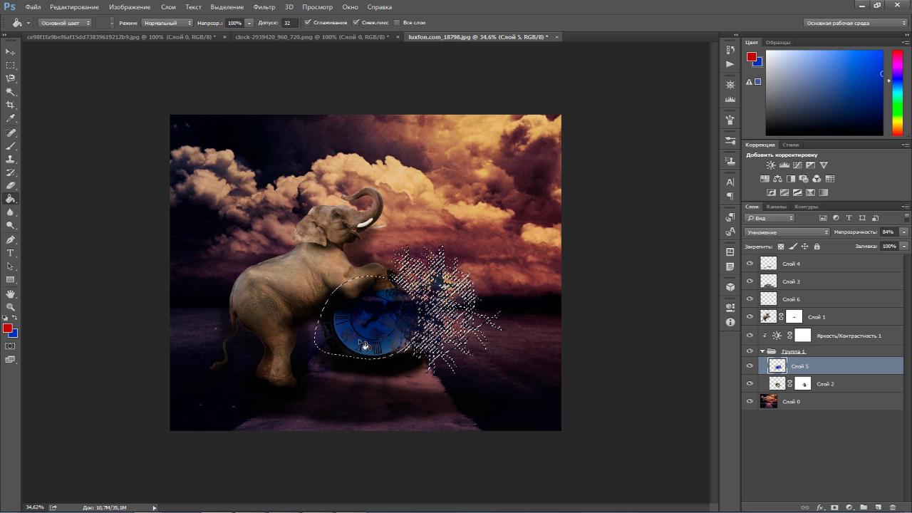
left_click(385, 332)
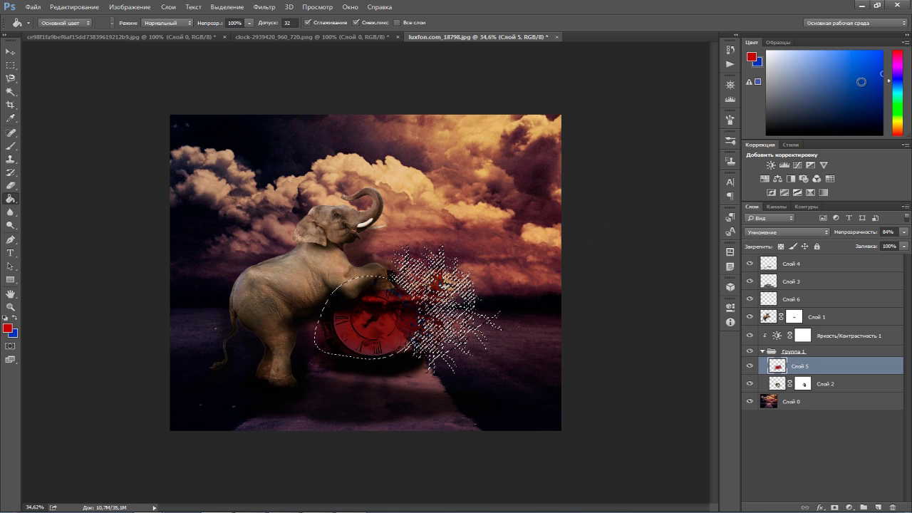
- Choose a blue fill colour and fill the clock's red face, rim and right edge blue
left_click_drag(899, 87, 900, 90)
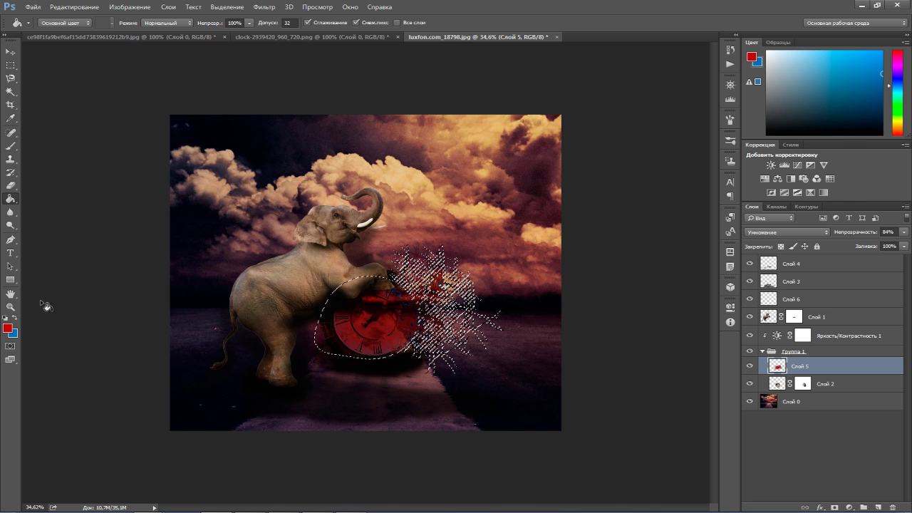
left_click(8, 329)
mouse_move(696, 218)
left_mouse_down()
mouse_move(697, 255)
mouse_move(699, 227)
left_mouse_up()
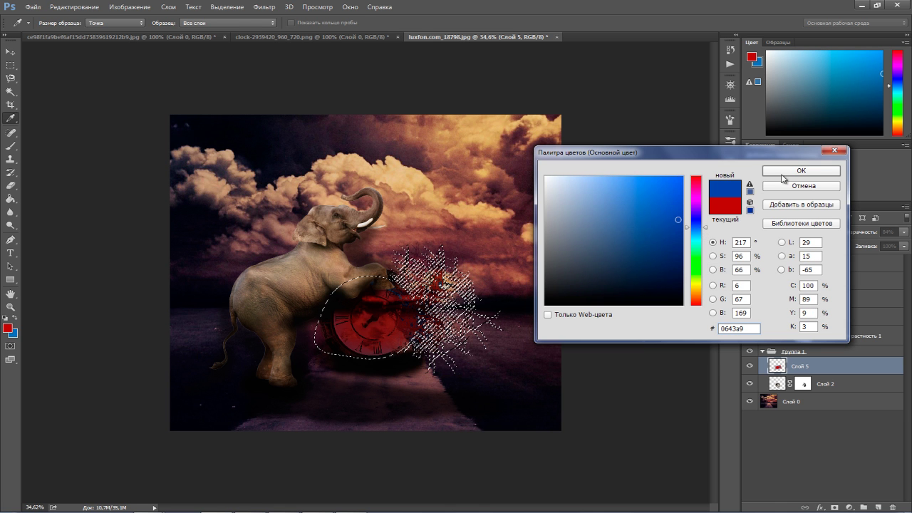
left_click(801, 171)
key("g")
left_click(353, 343)
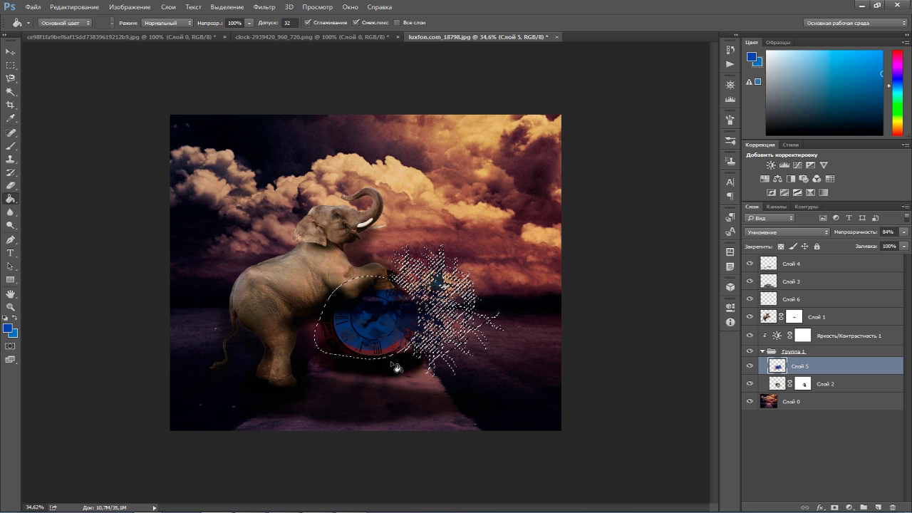
left_click(380, 354)
left_click(417, 333)
- Refill the clock face with dark navy and brighter blue, then deselect
left_click(7, 328)
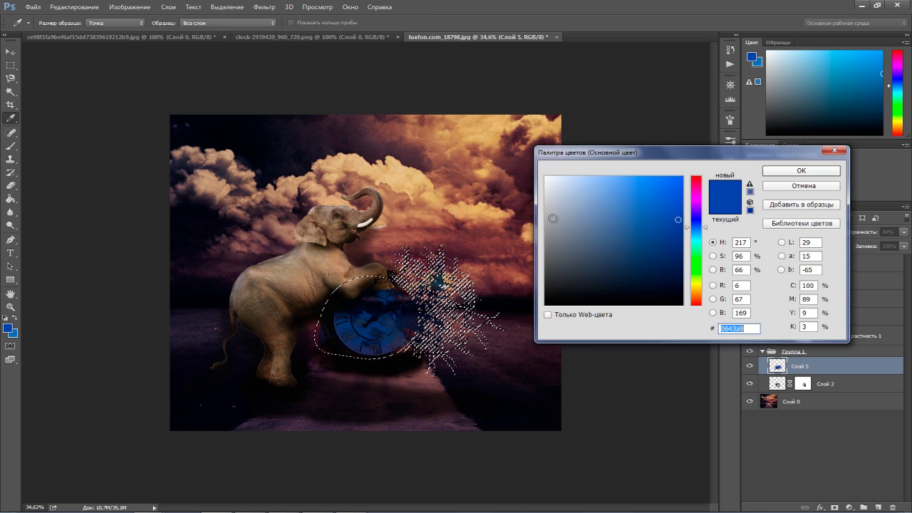
left_click_drag(670, 238, 679, 266)
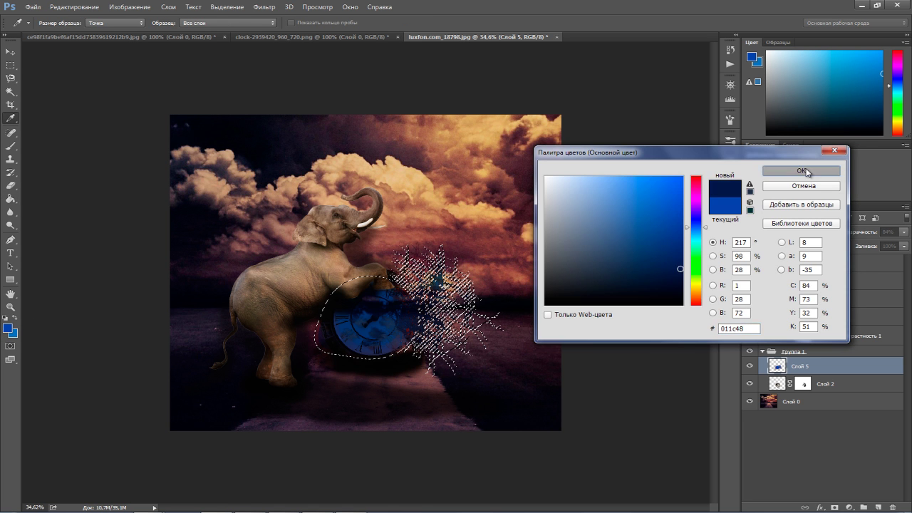
left_click(801, 171)
key("g")
left_click(383, 317)
left_click(377, 358)
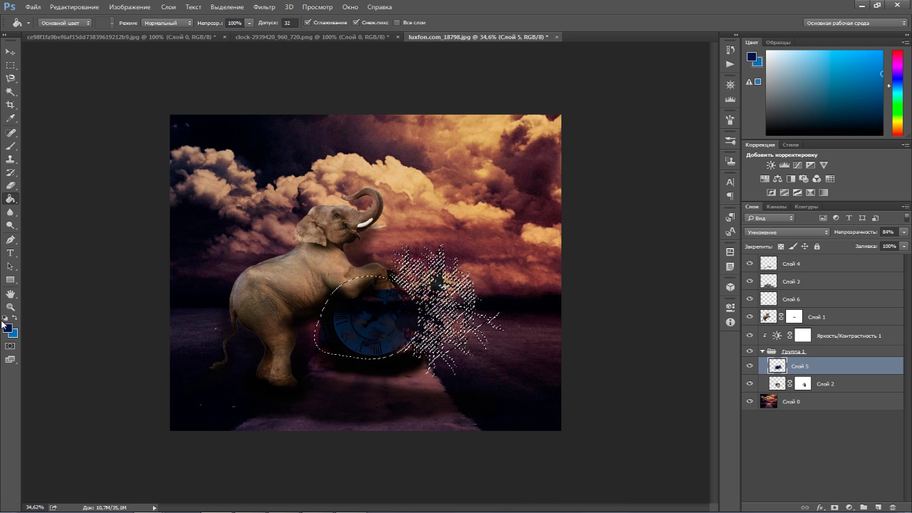
left_click(15, 318)
left_click(391, 352)
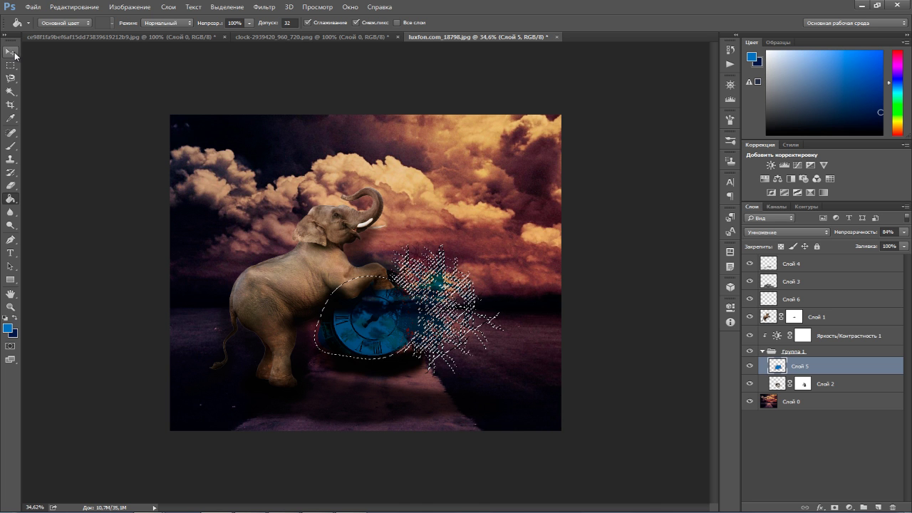
key("ctrl+d")
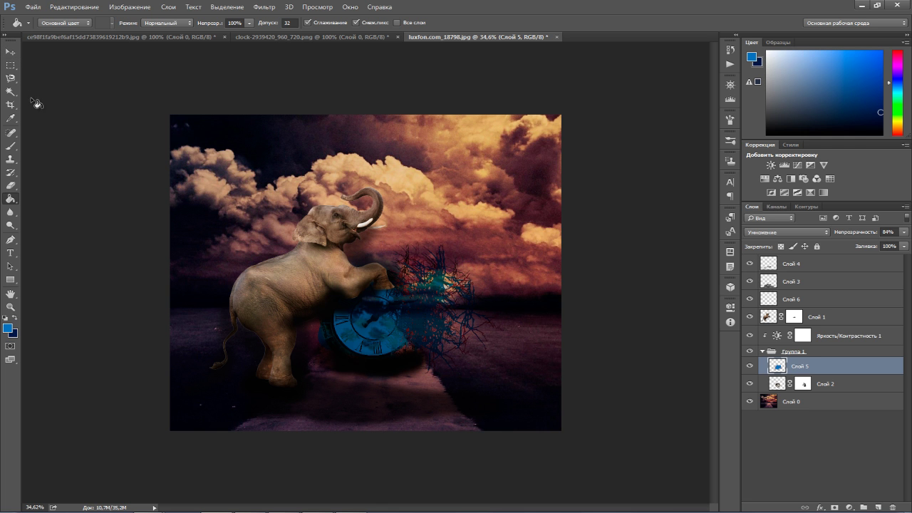
- Add a white layer mask to Слой 5 and load the 400 px branch brush preset
left_click(10, 50)
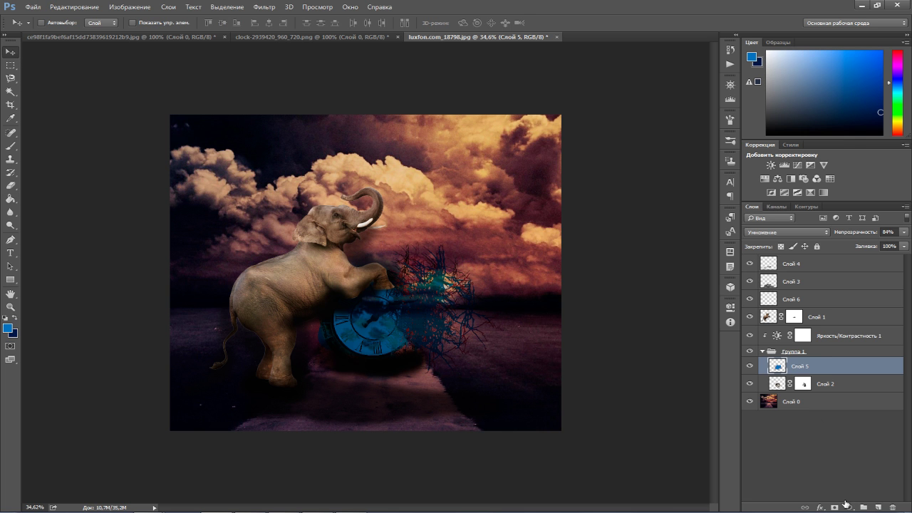
left_click(846, 504)
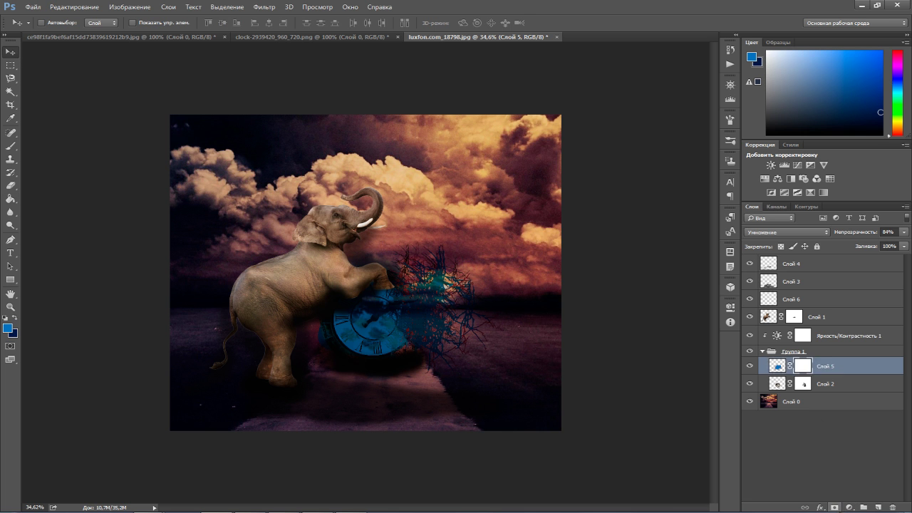
left_click(11, 145)
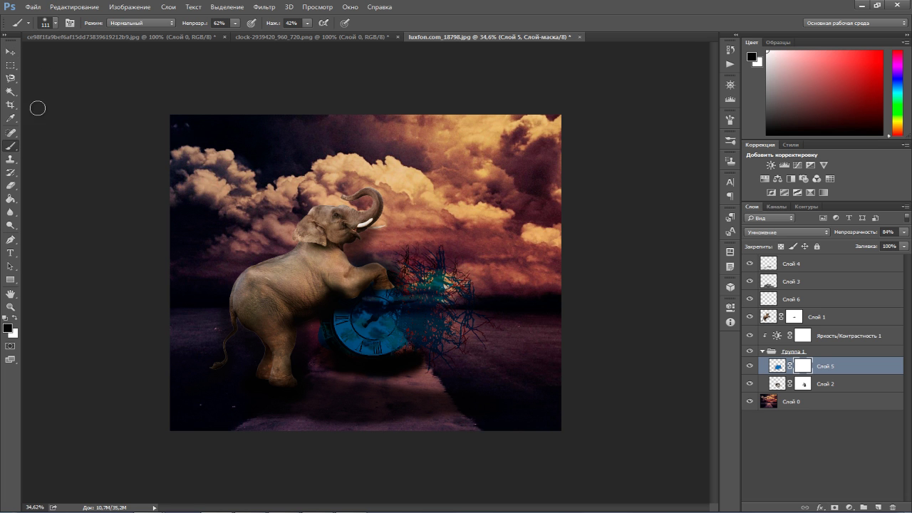
left_click(52, 26)
left_click(71, 102)
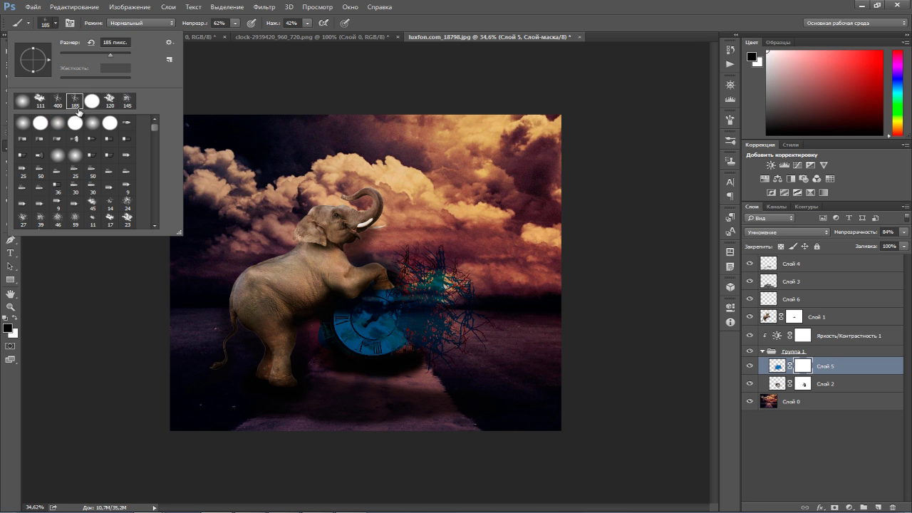
left_click(57, 100)
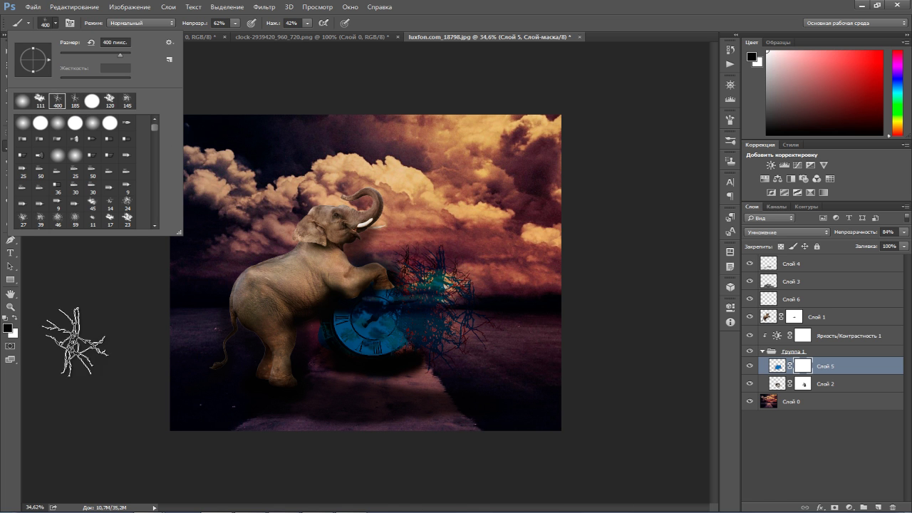
left_click(412, 308)
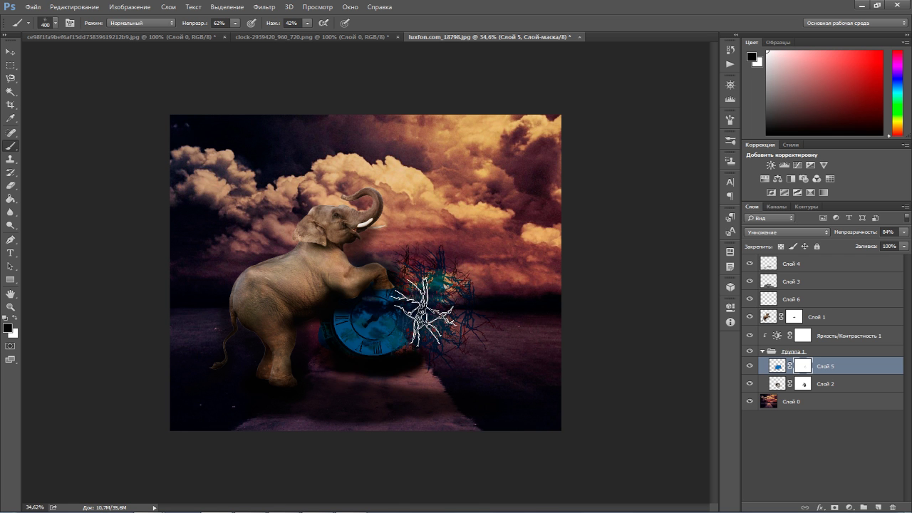
- Stamp branch shapes into the mask, then paint with the 185 px brush at 100% opacity
left_click(431, 306)
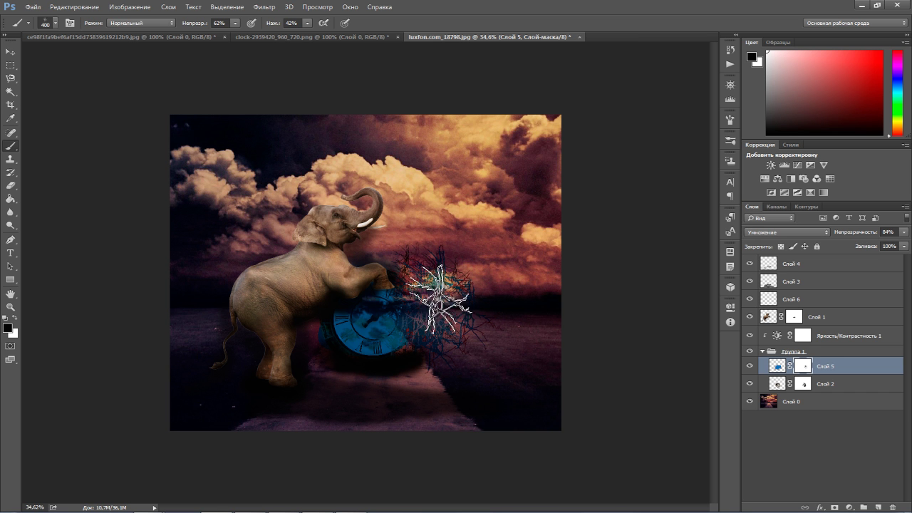
left_click(444, 318)
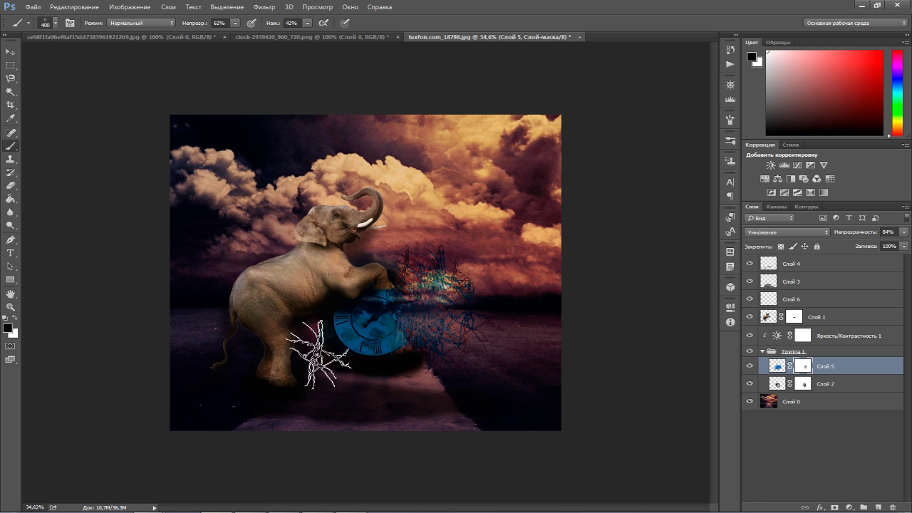
left_click(47, 26)
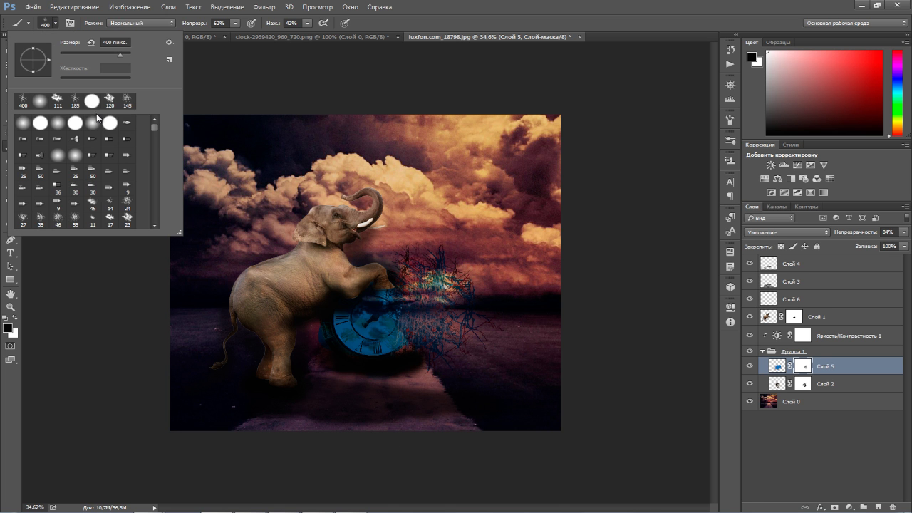
left_click(75, 100)
left_click(438, 328)
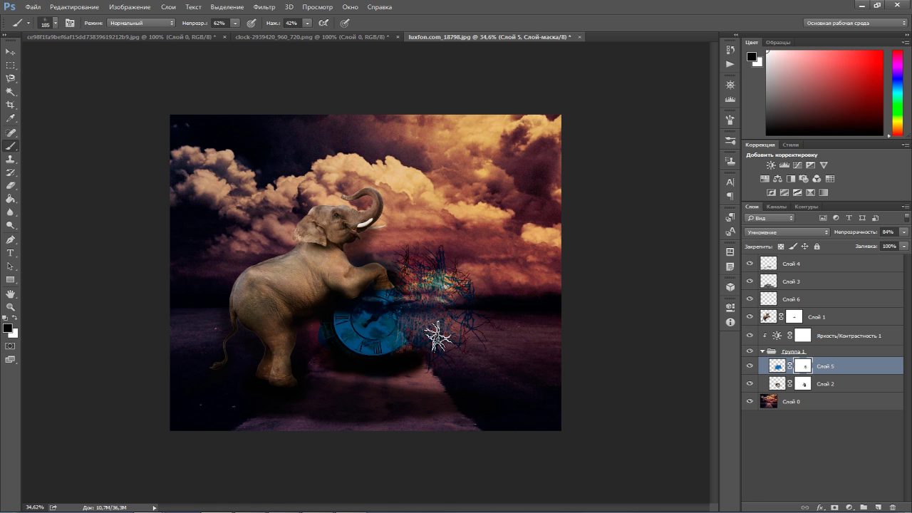
left_click(237, 24)
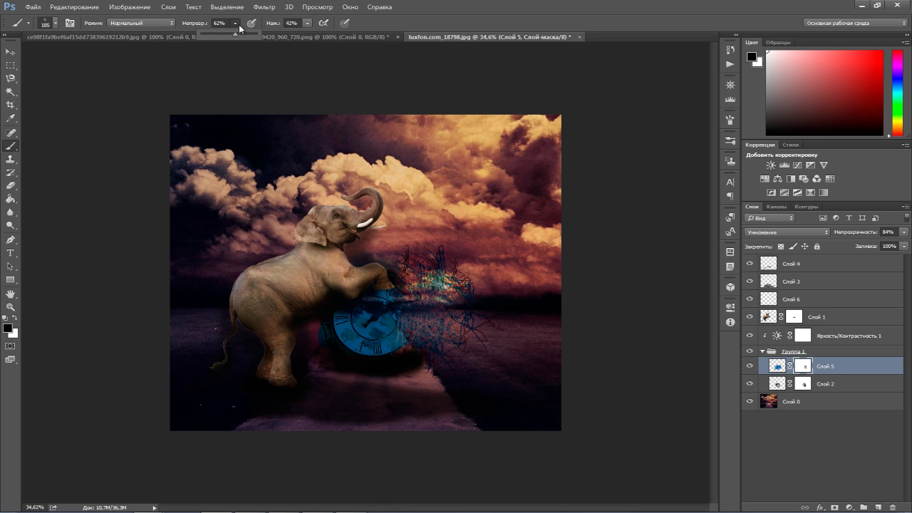
left_click(307, 22)
left_click_drag(308, 34, 342, 34)
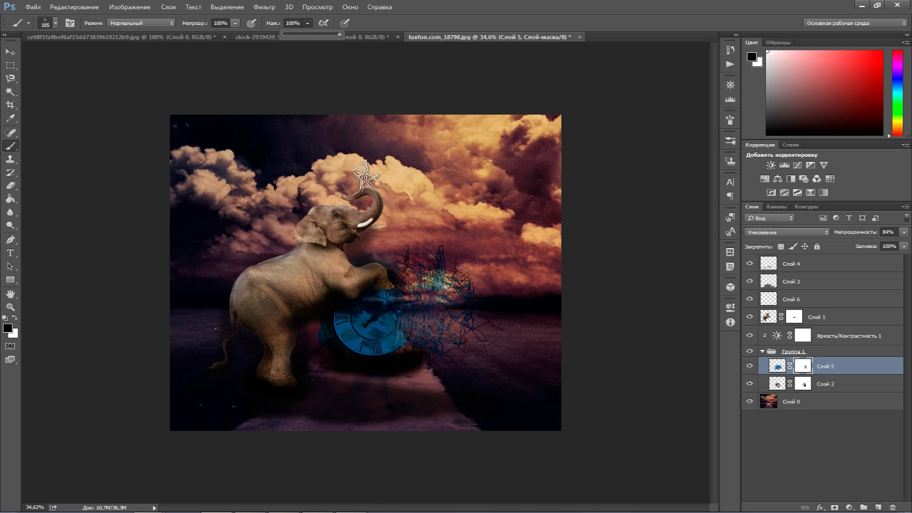
left_click_drag(428, 288, 440, 282)
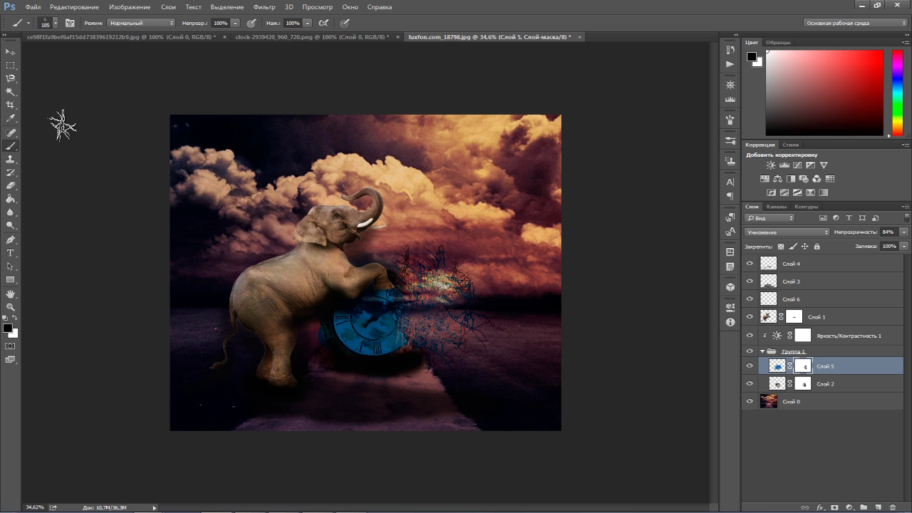
- Refine the mask along the clock's left edge with a soft round brush
left_click(11, 53)
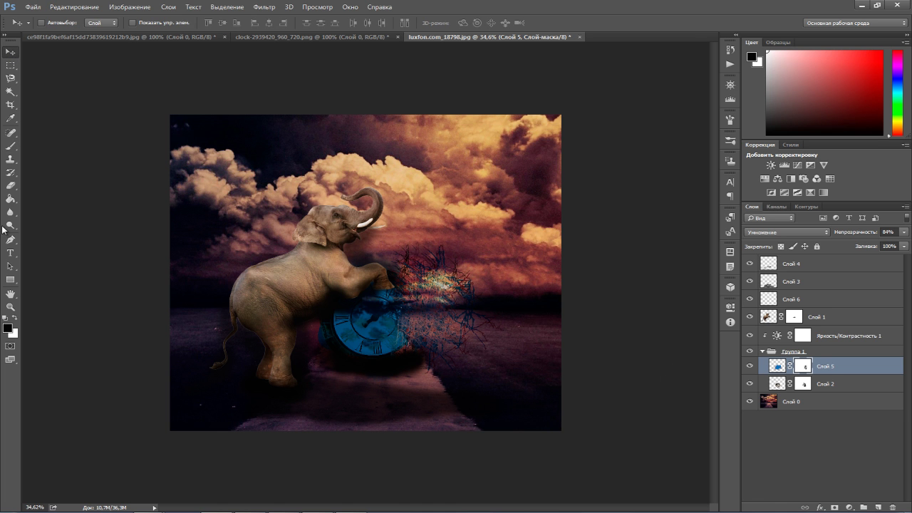
left_click(11, 146)
left_click(47, 24)
left_click(66, 100)
left_click(303, 342)
mouse_move(327, 345)
left_mouse_down()
mouse_move(335, 367)
mouse_move(316, 326)
mouse_move(336, 305)
mouse_move(309, 336)
mouse_move(337, 347)
mouse_move(371, 316)
mouse_move(366, 310)
mouse_move(389, 357)
mouse_move(366, 314)
mouse_move(384, 340)
mouse_move(351, 333)
left_mouse_up()
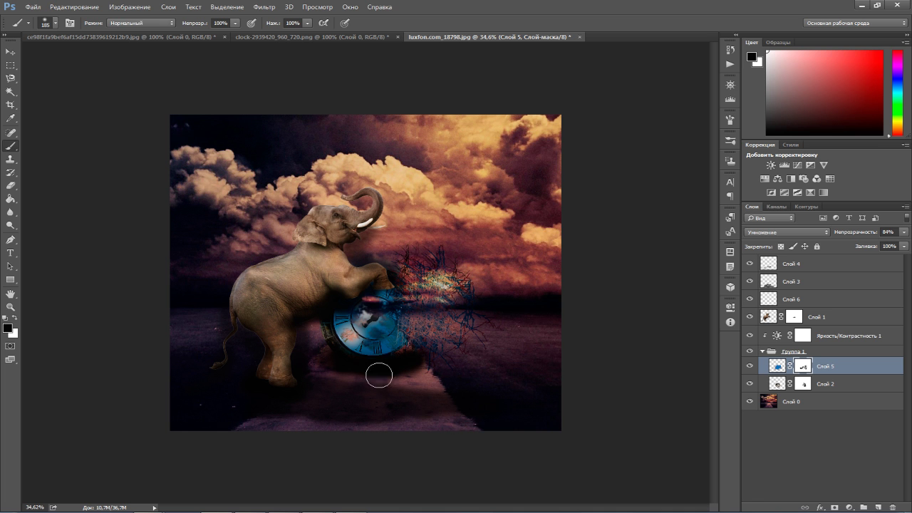
left_click(10, 52)
- Create Слой 7 inside Группа 1 above Слой 5 and fill it with dark navy
left_click(816, 434)
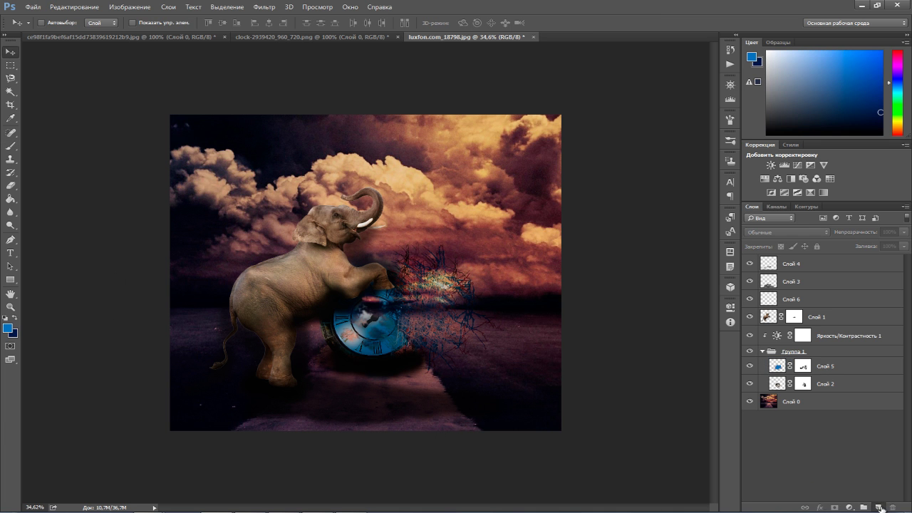
left_click(878, 507)
left_click_drag(789, 274, 796, 375)
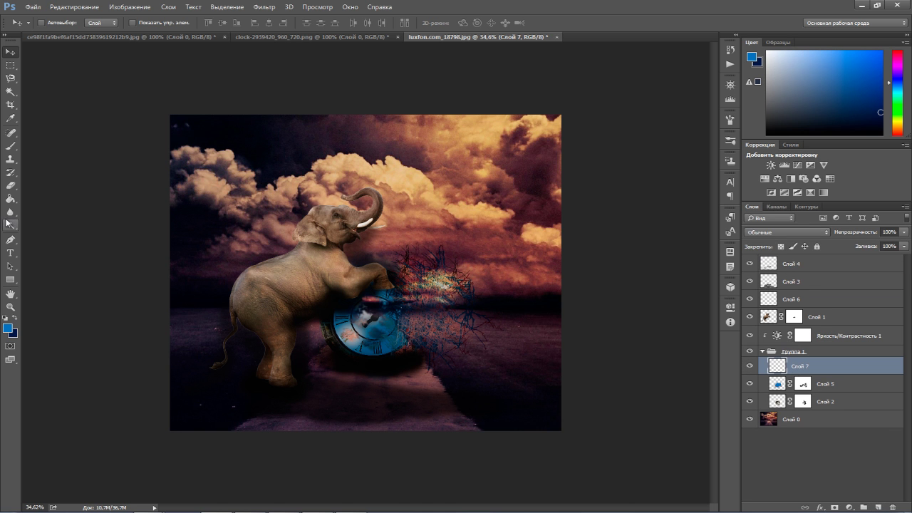
left_click(10, 200)
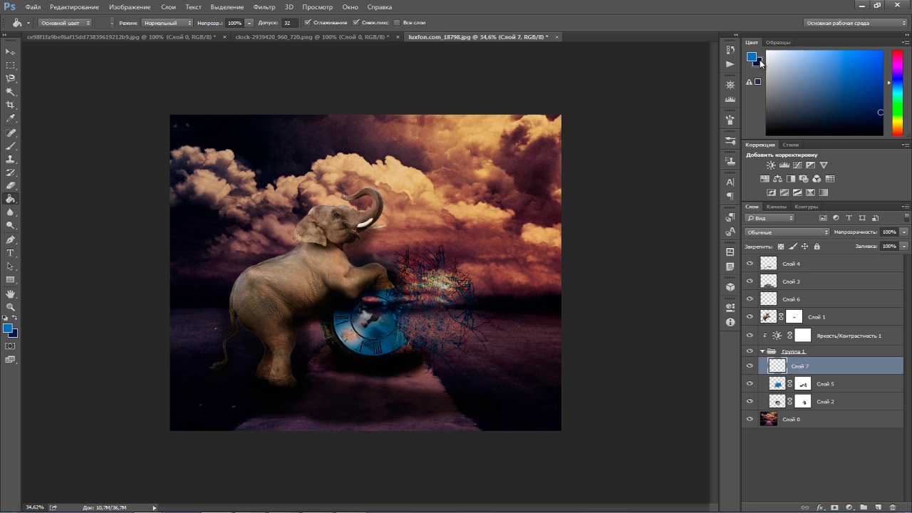
left_click(853, 69)
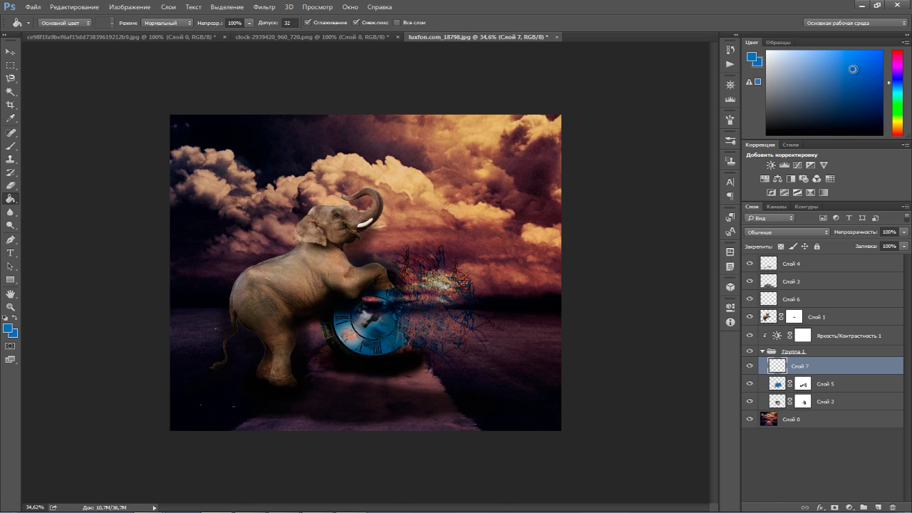
double_click(757, 67)
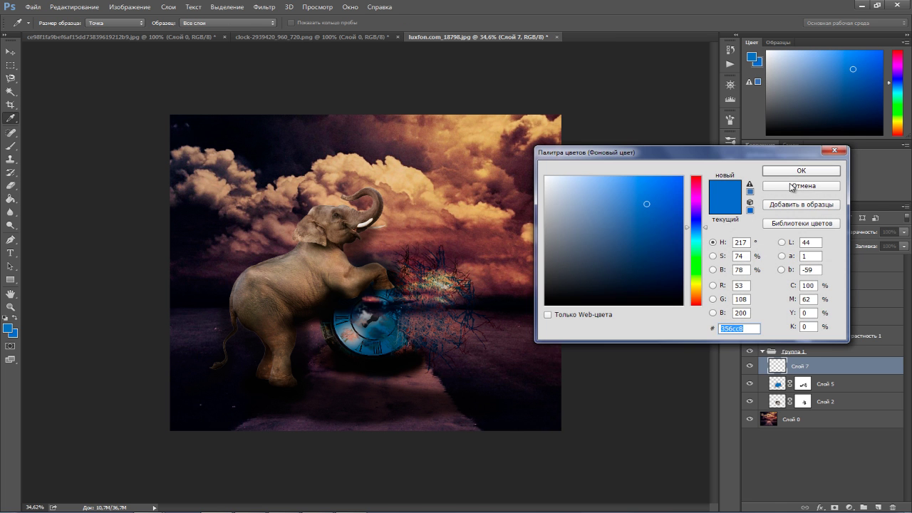
left_click(794, 172)
left_click(756, 61)
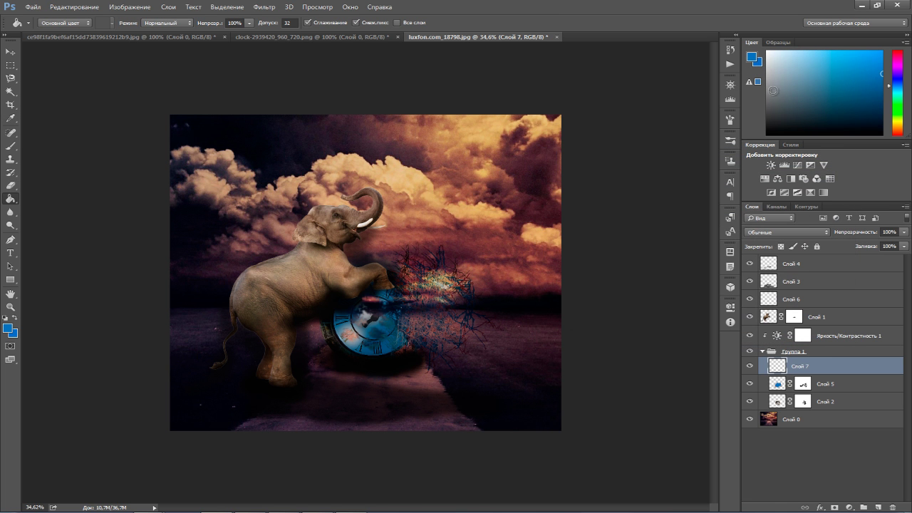
left_click(897, 87)
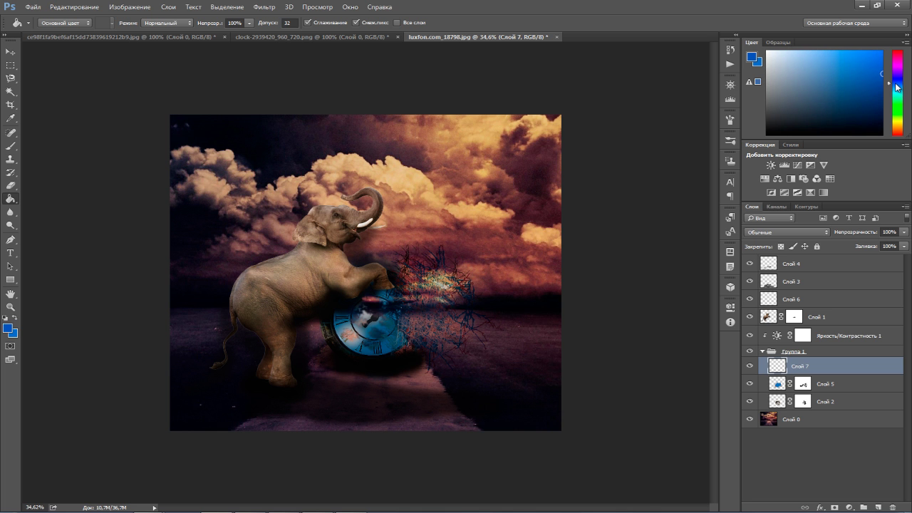
left_click_drag(880, 75, 877, 117)
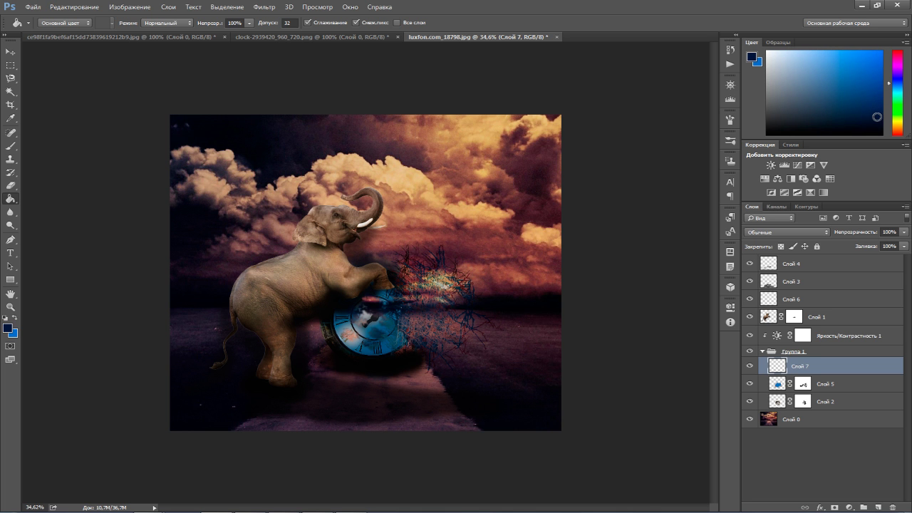
left_click(531, 253)
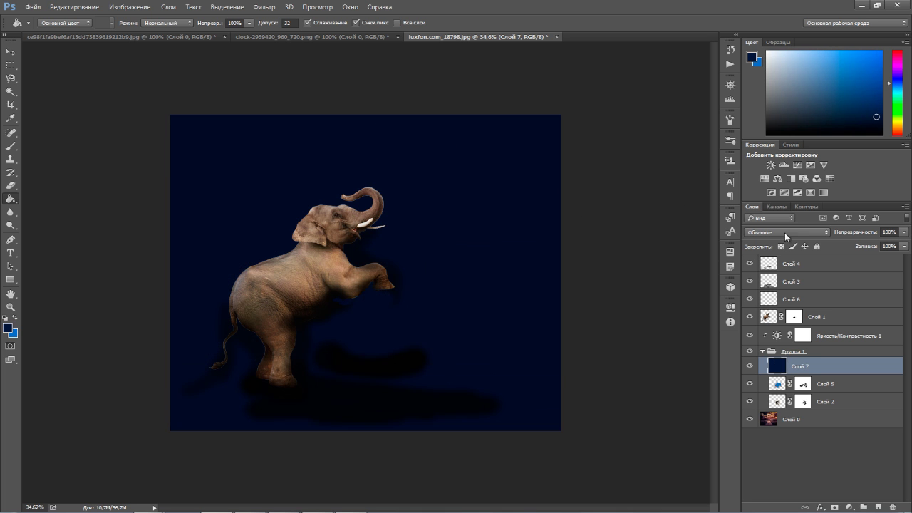
- Cycle Слой 7's blend mode through the list to Exclusion (Исключение)
left_click(785, 232)
left_click(775, 245)
key("Down")
key("Down")
key("Down")
key("Down")
key("Down")
key("Down")
key("Down")
key("Down")
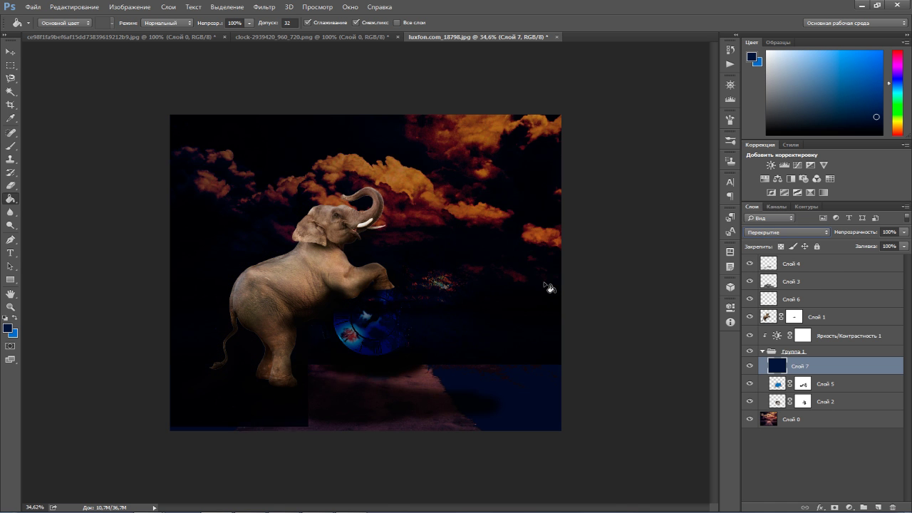
key("Down")
key("Down")
key("Down")
key("Down")
key("Down")
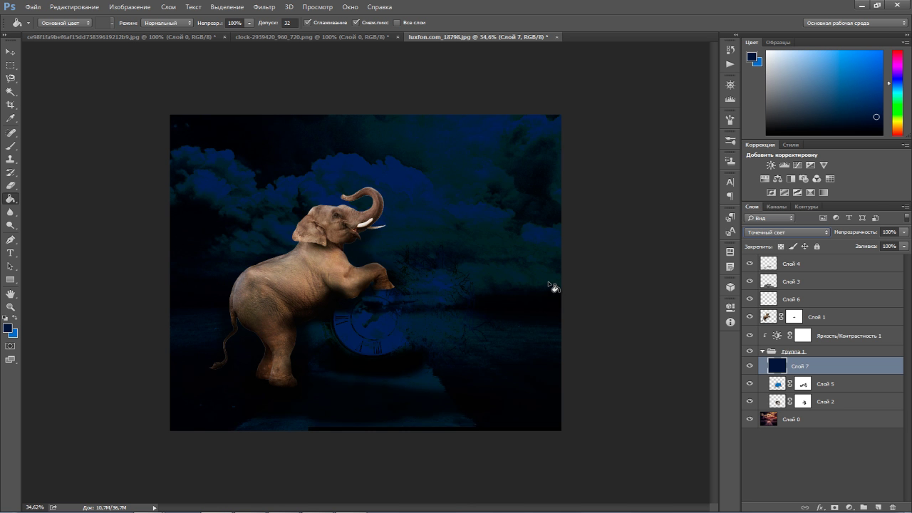
key("Down")
key("Down")
key("Down")
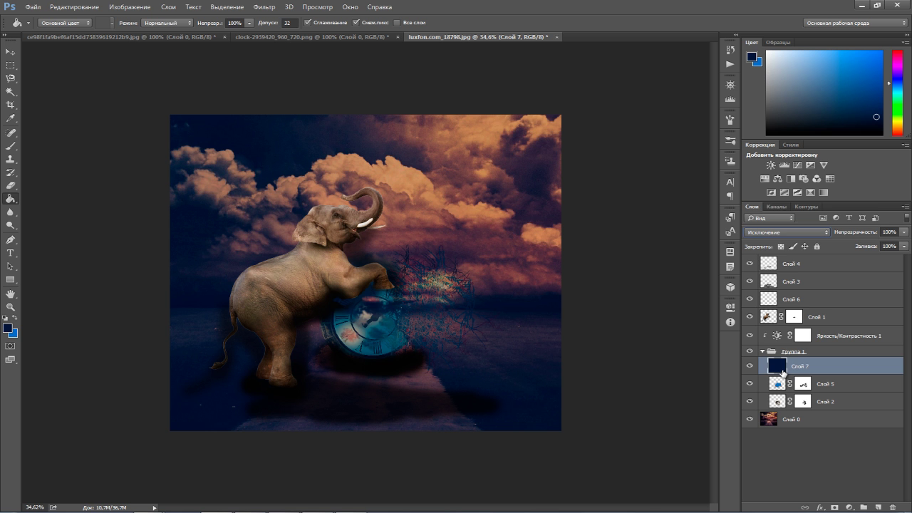
right_click(784, 371)
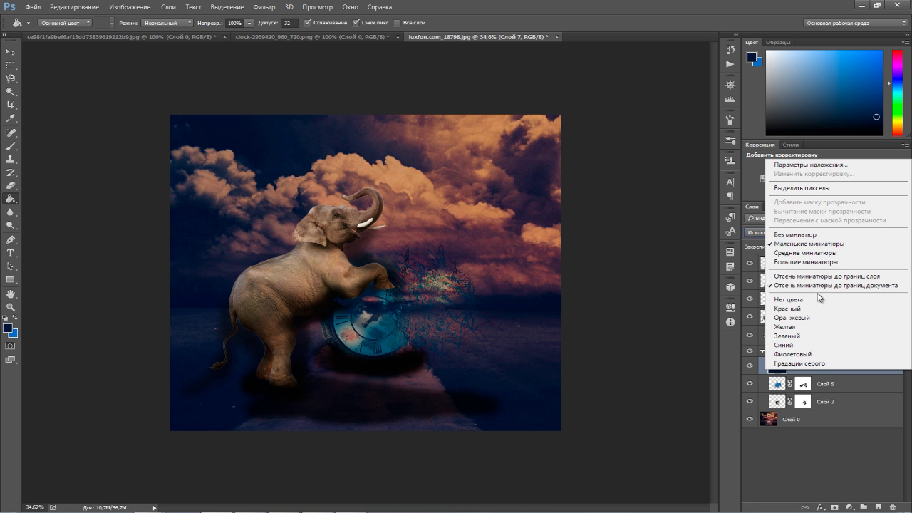
left_click(808, 167)
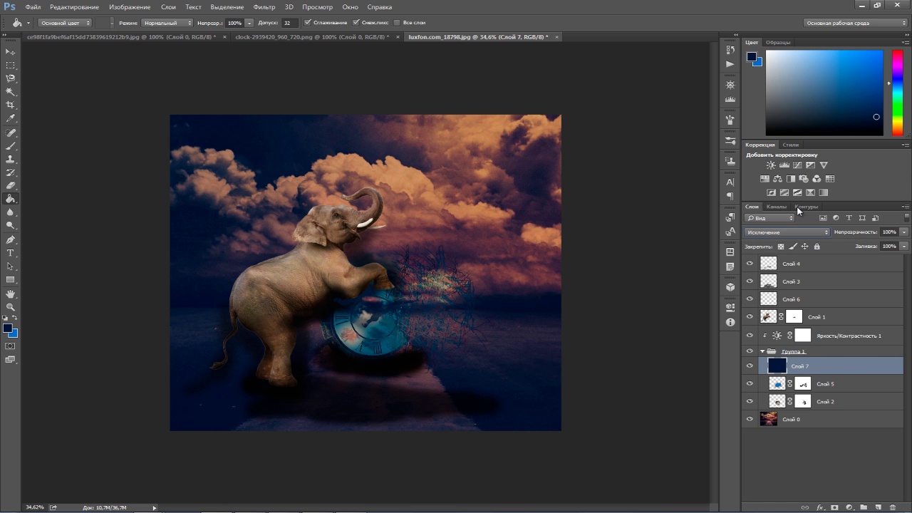
- Give Слой 7 Stroke, Inner Shadow and Satin effects, with Satin opacity about 35%
left_click_drag(560, 246, 683, 182)
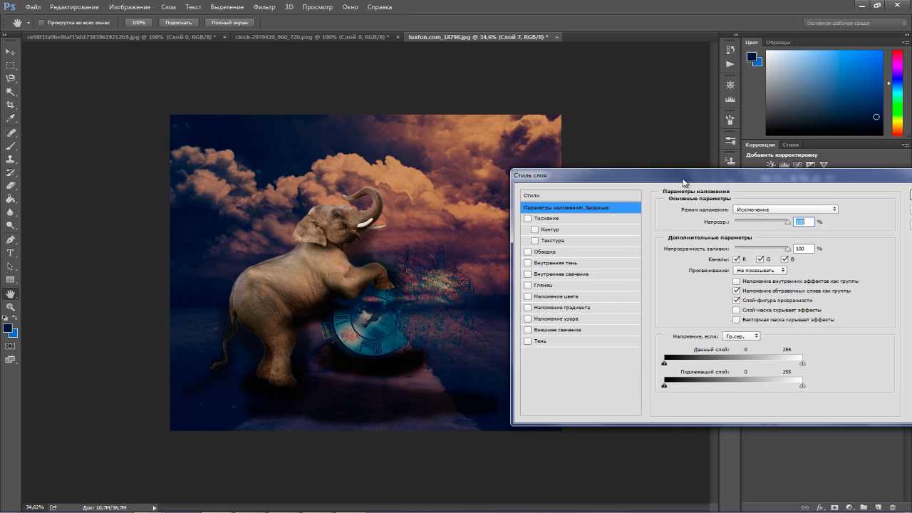
left_click(528, 252)
left_click(528, 263)
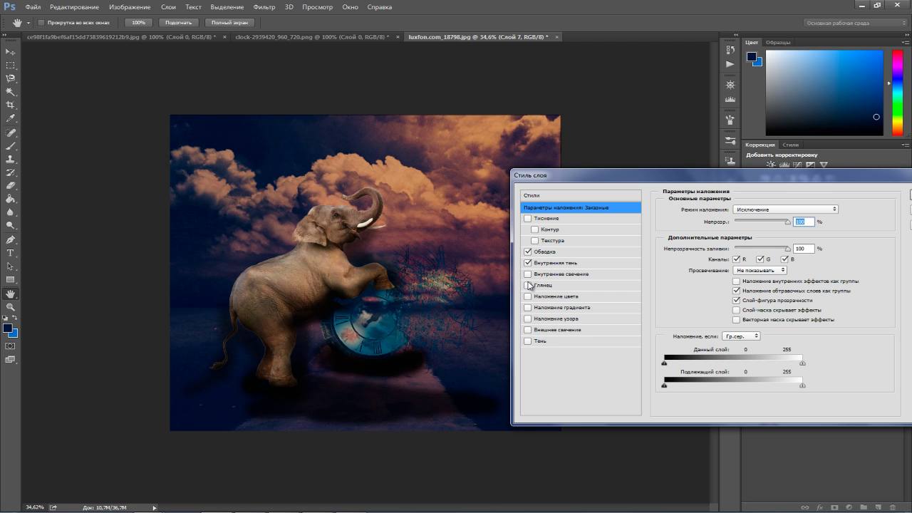
left_click(528, 286)
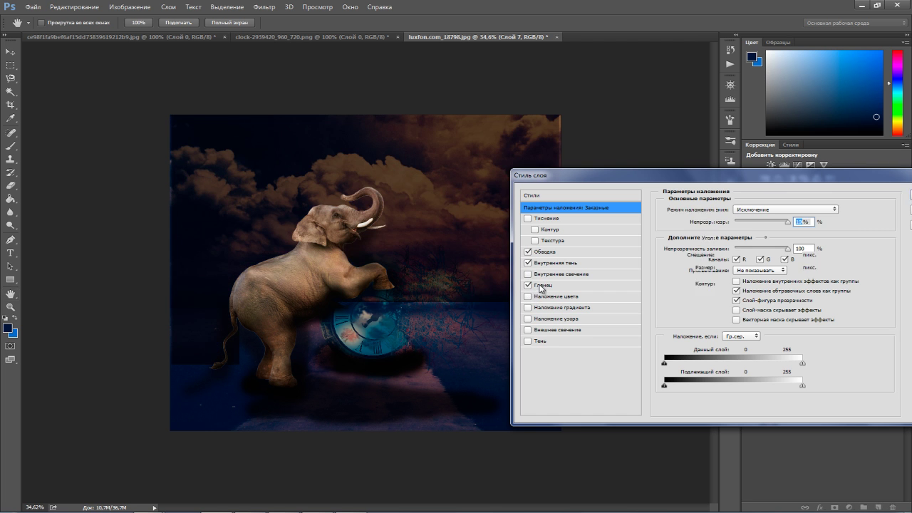
left_click(541, 286)
left_click_drag(752, 223, 737, 223)
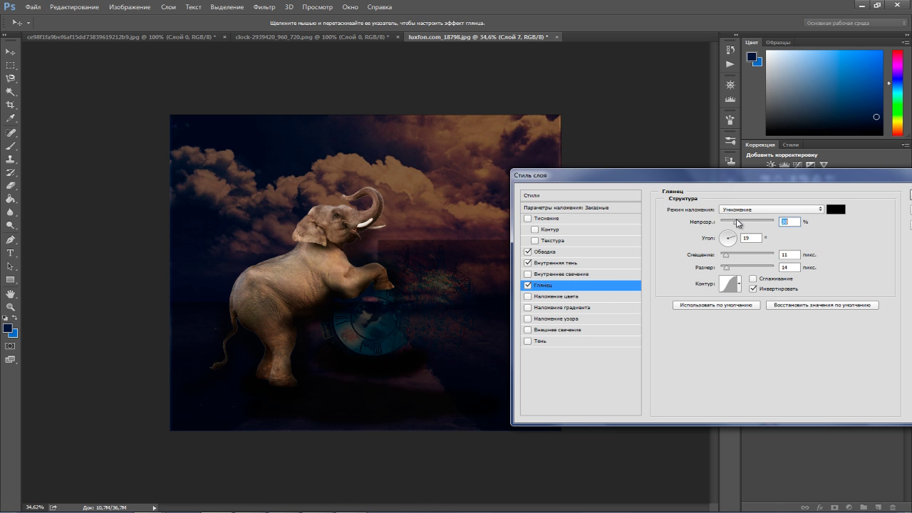
left_click(528, 318)
left_click(528, 319)
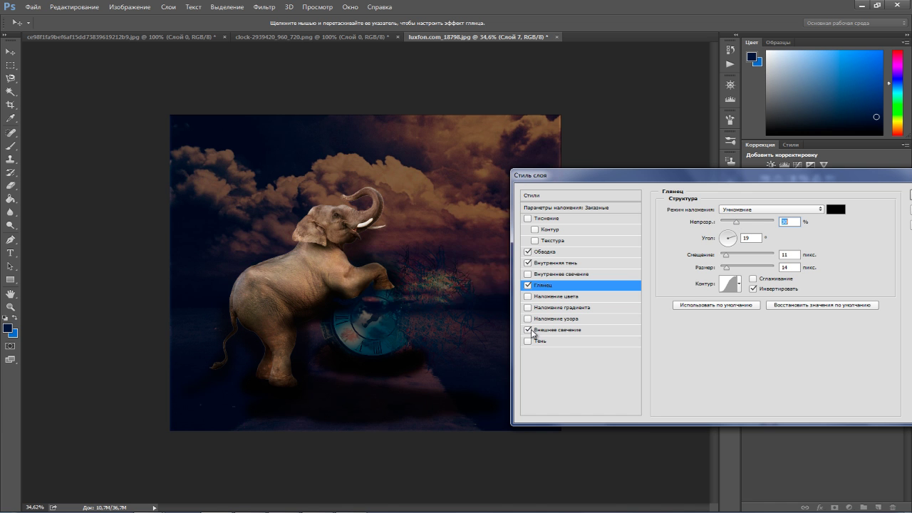
left_click(527, 341)
left_click(528, 341)
left_click_drag(865, 180, 822, 189)
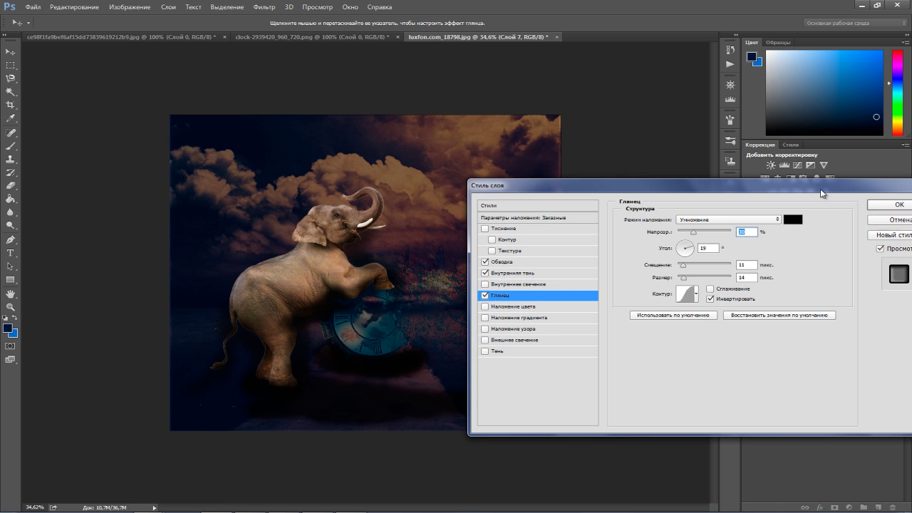
left_click(888, 212)
- Lower Слой 7's opacity to 57% and select the elephant layer Слой 1
left_click(904, 232)
left_click_drag(890, 251, 881, 249)
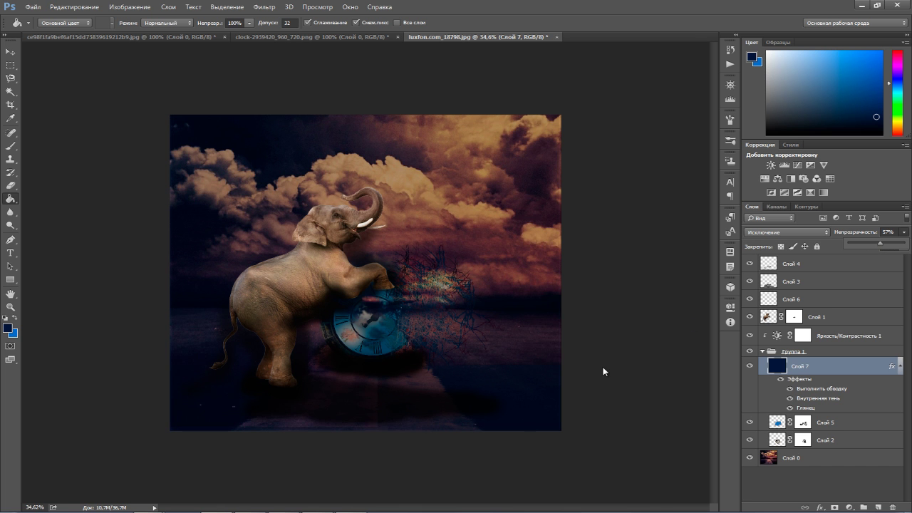
left_click(677, 387)
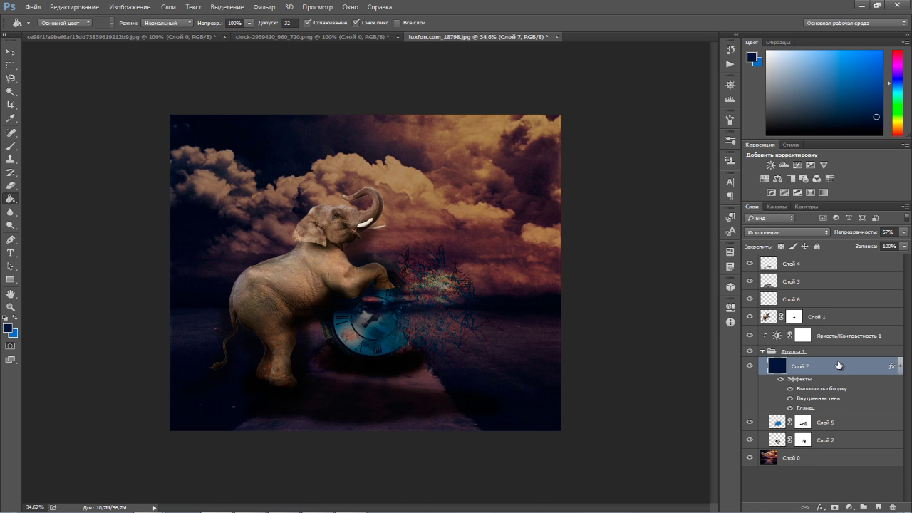
left_click(776, 319)
left_click(848, 508)
- Add a Hue/Saturation adjustment clipped to Слой 1: Hue +180, Saturation -8, Lightness -23
left_click(852, 406)
left_click(639, 482)
left_click(635, 424)
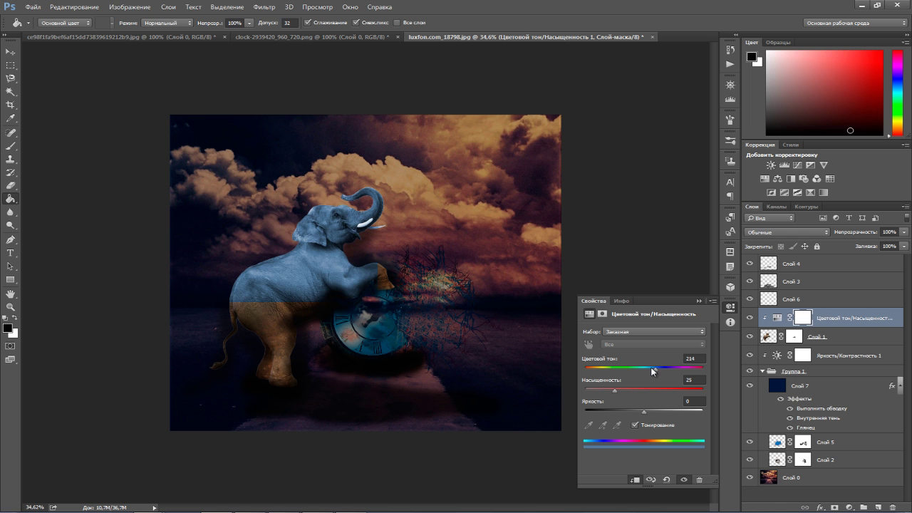
mouse_move(654, 373)
left_mouse_down()
mouse_move(662, 366)
mouse_move(645, 369)
mouse_move(655, 370)
left_mouse_up()
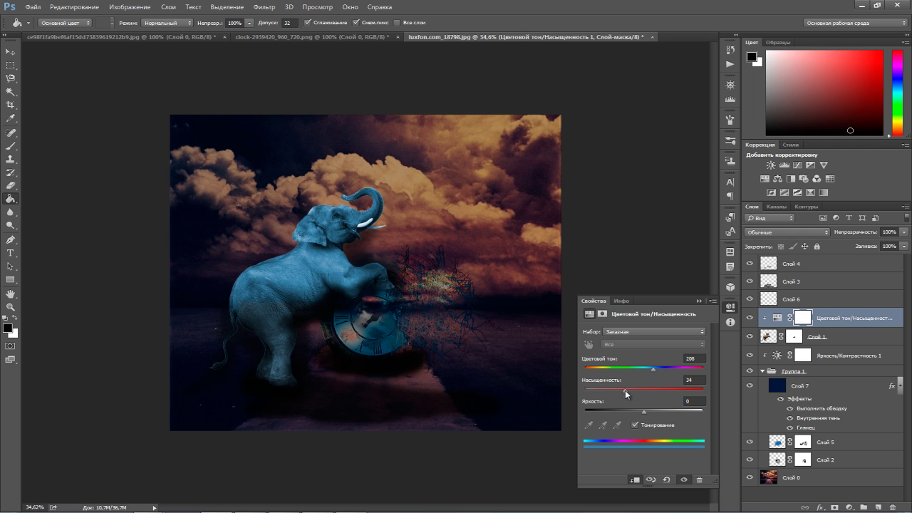
mouse_move(644, 411)
left_mouse_down()
mouse_move(624, 414)
mouse_move(627, 390)
mouse_move(620, 393)
left_mouse_up()
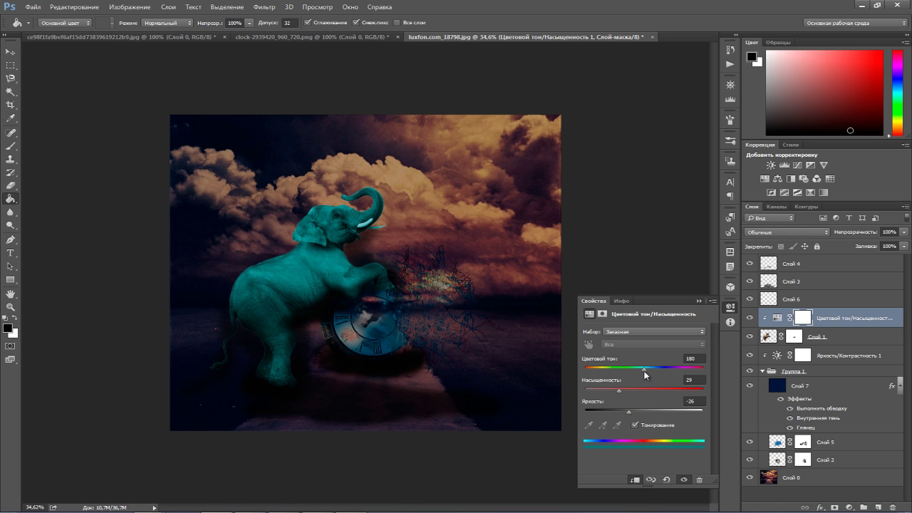
left_click(635, 425)
mouse_move(645, 369)
left_mouse_down()
mouse_move(635, 370)
mouse_move(704, 382)
left_mouse_up()
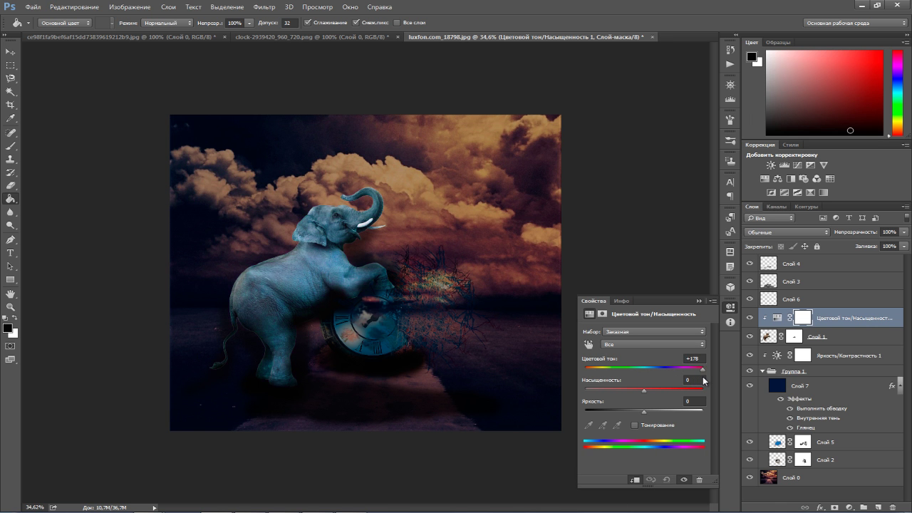
left_click(646, 391)
left_click_drag(641, 391, 653, 392)
left_click_drag(640, 410, 638, 411)
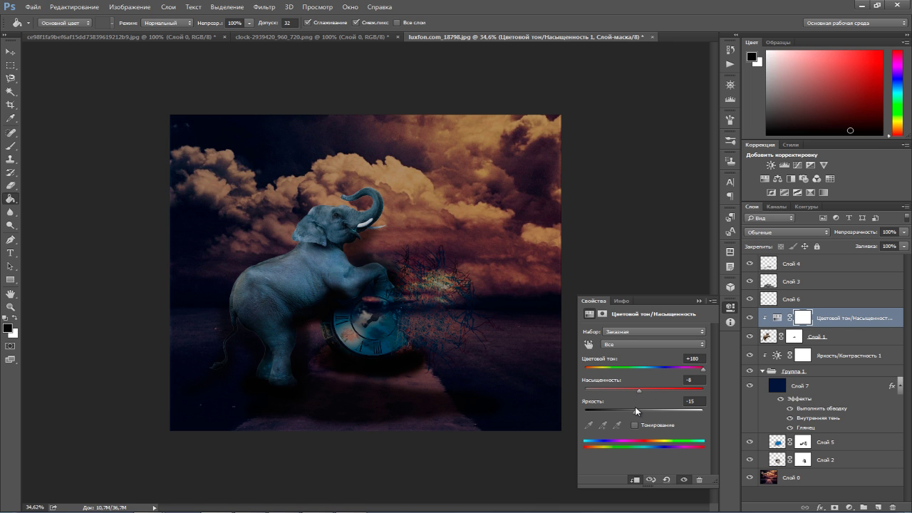
left_click_drag(630, 412, 630, 412)
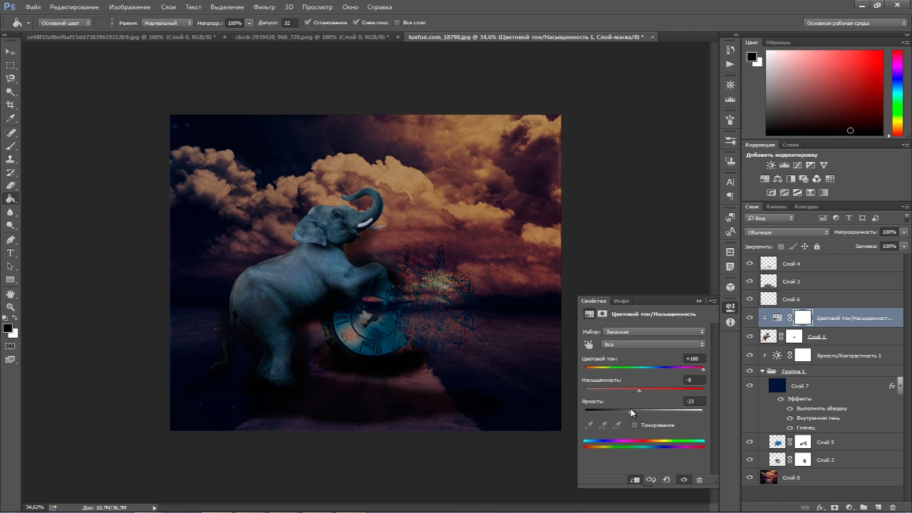
left_click(698, 300)
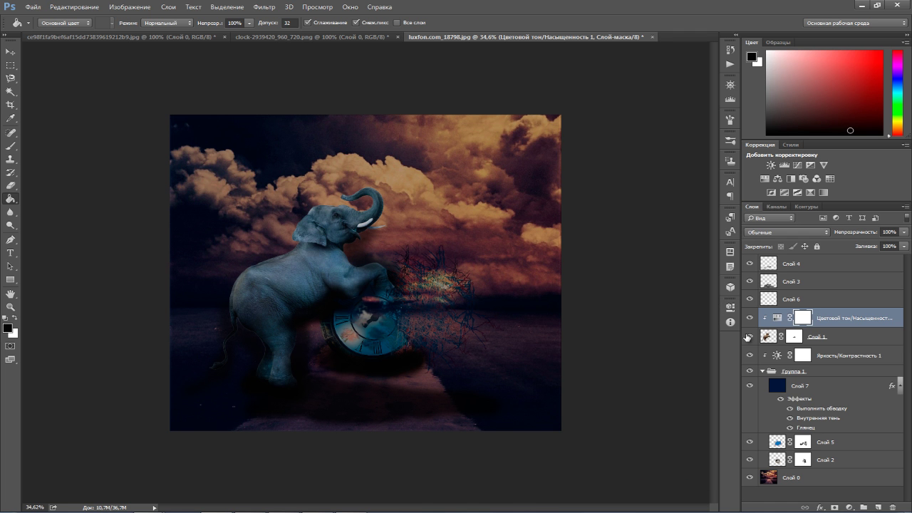
- Apply an Inner Shadow effect at 43% opacity to the elephant layer Слой 1
double_click(771, 341)
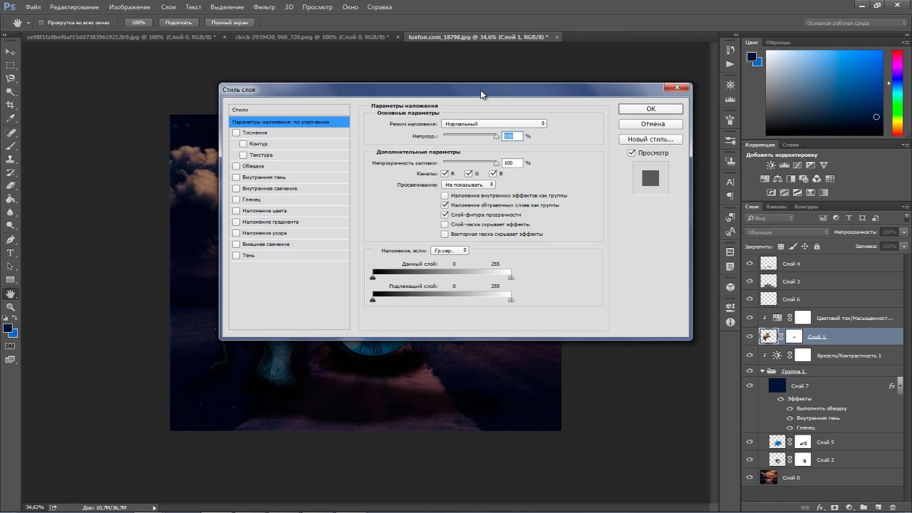
left_click_drag(485, 96, 716, 179)
left_click(476, 296)
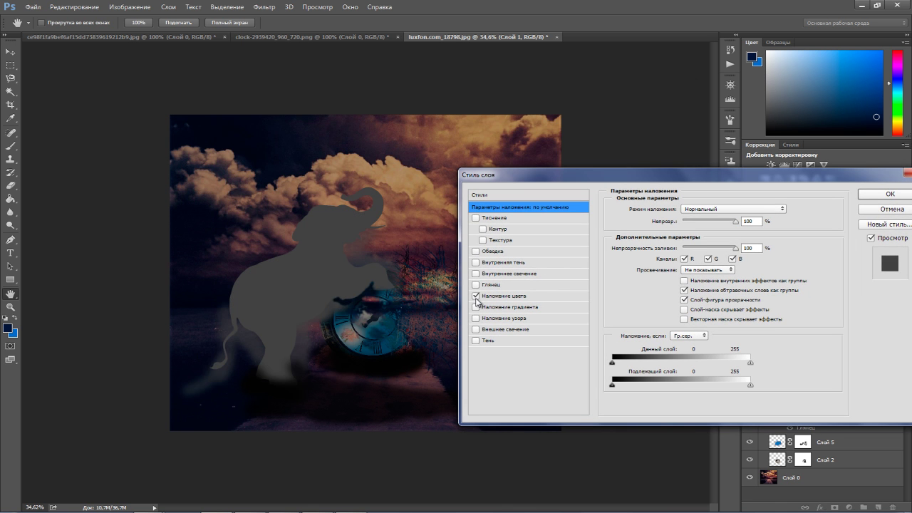
left_click(476, 274)
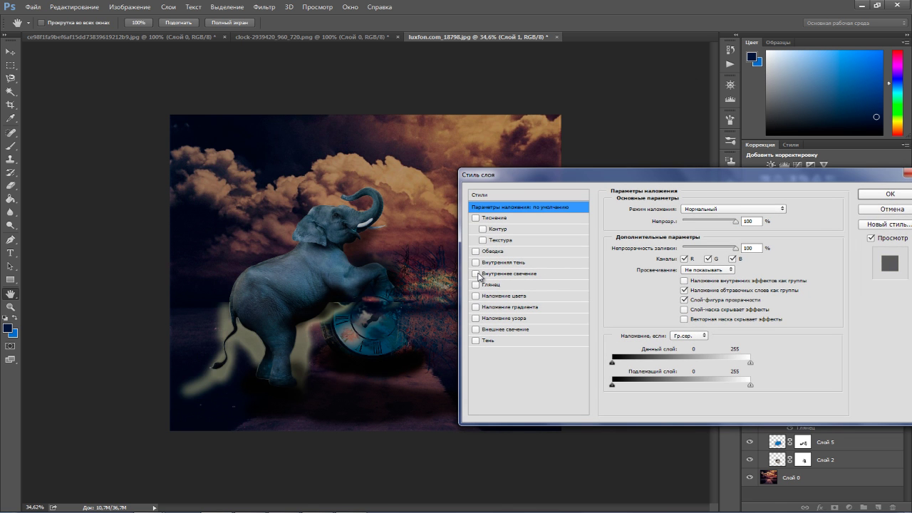
left_click(476, 263)
left_click(494, 268)
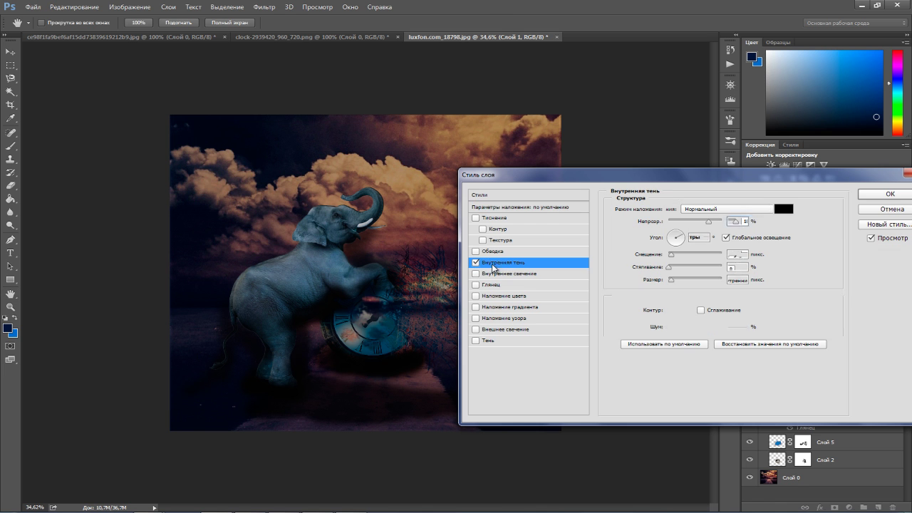
left_click_drag(712, 223, 727, 223)
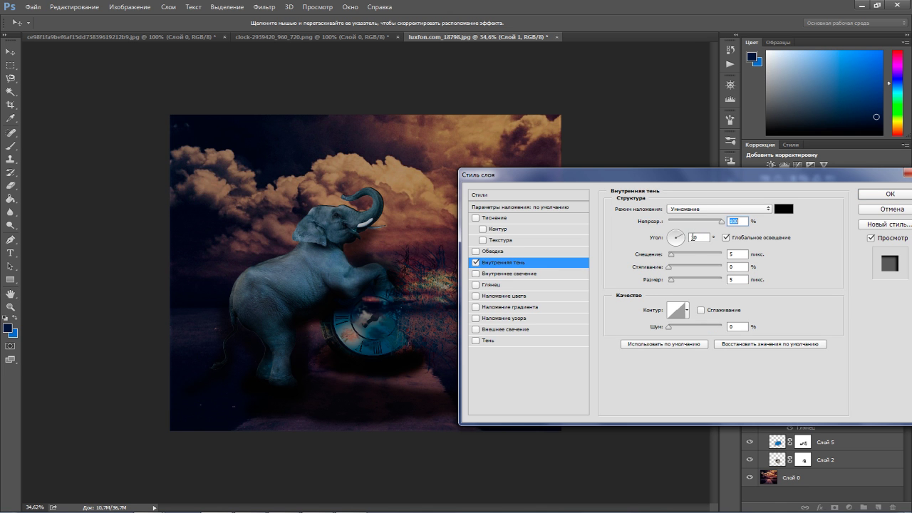
mouse_move(709, 224)
left_mouse_down()
mouse_move(670, 226)
mouse_move(712, 225)
left_mouse_up()
left_click(890, 194)
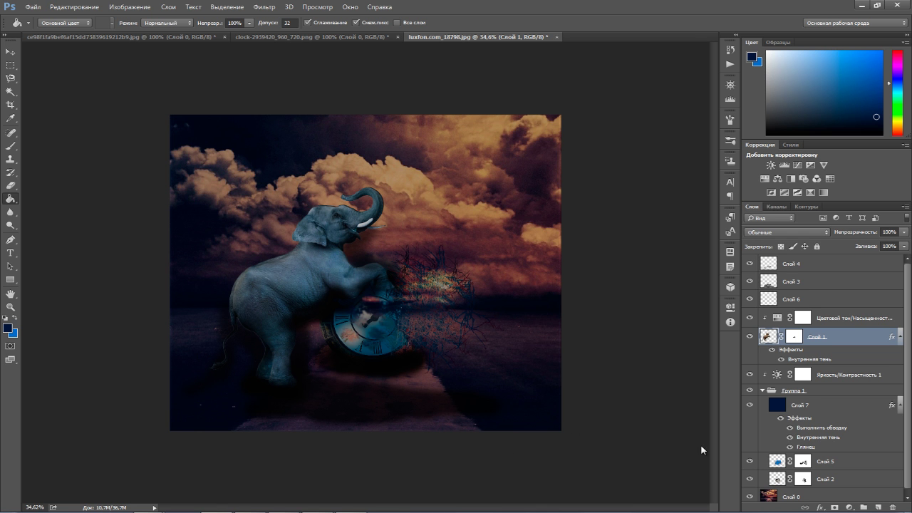
- Add a Hue/Saturation adjustment above Слой 0 at Hue +180, Saturation +13, Lightness -20
left_click(788, 497)
left_click(849, 508)
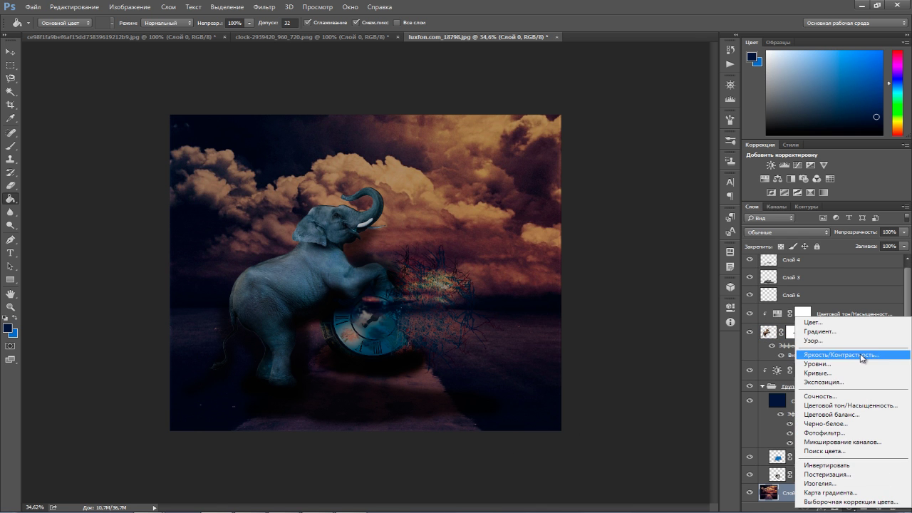
left_click(850, 405)
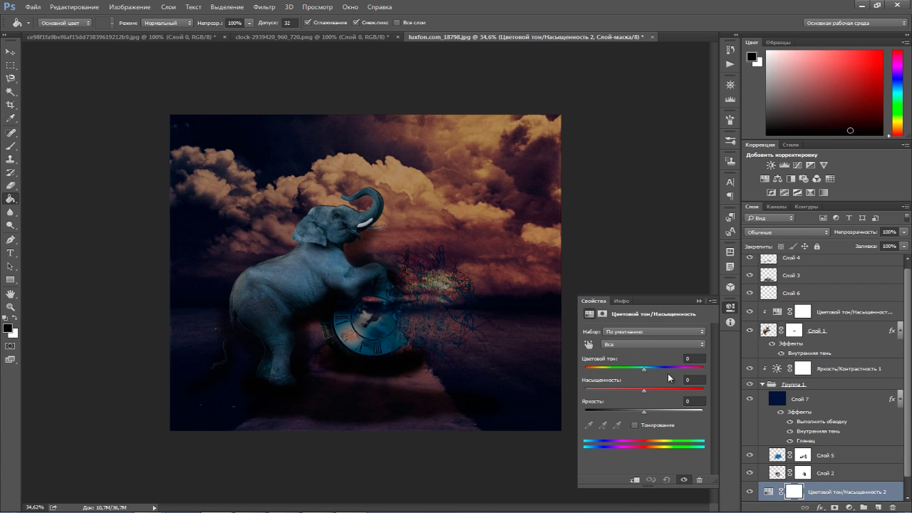
left_click_drag(644, 368, 653, 370)
left_click_drag(653, 370, 667, 367)
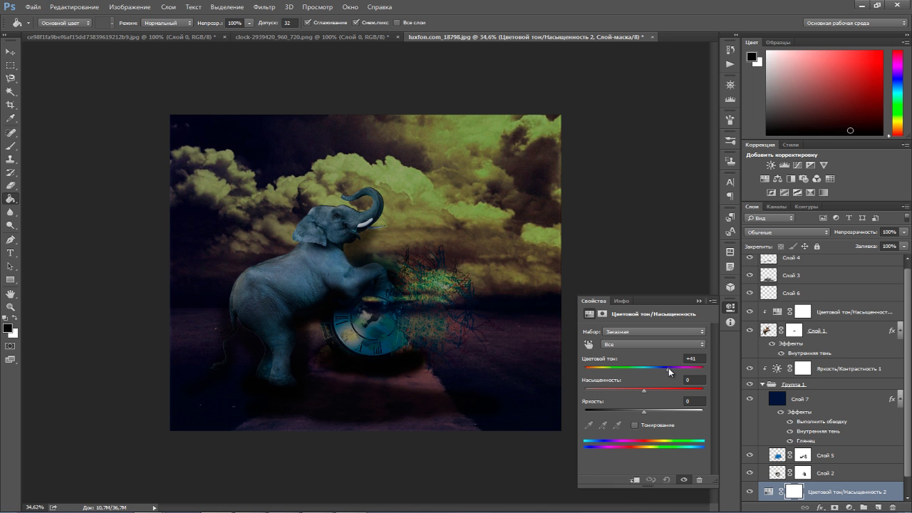
left_click_drag(669, 368, 686, 369)
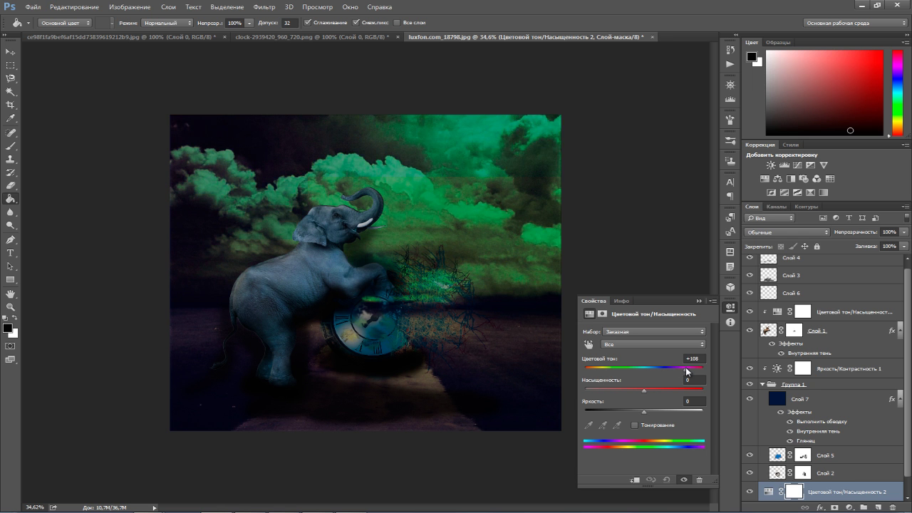
left_click_drag(687, 370, 706, 373)
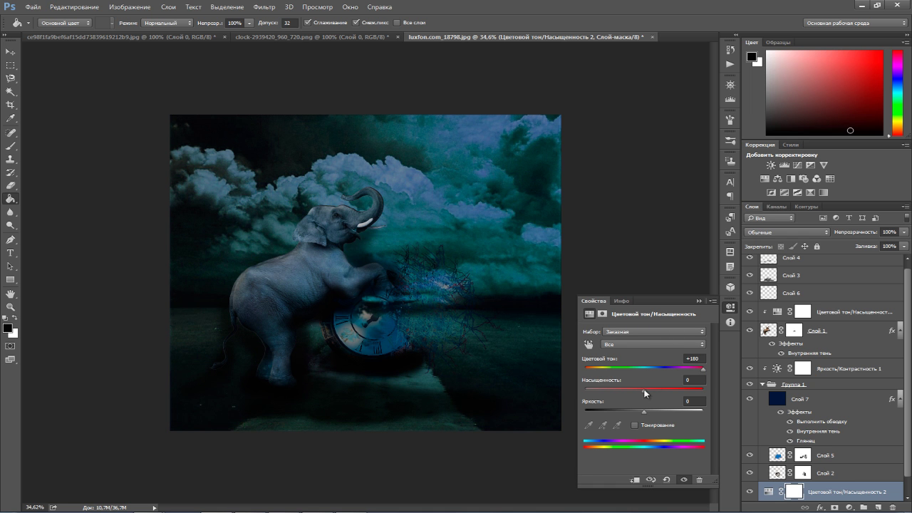
left_click_drag(644, 390, 627, 388)
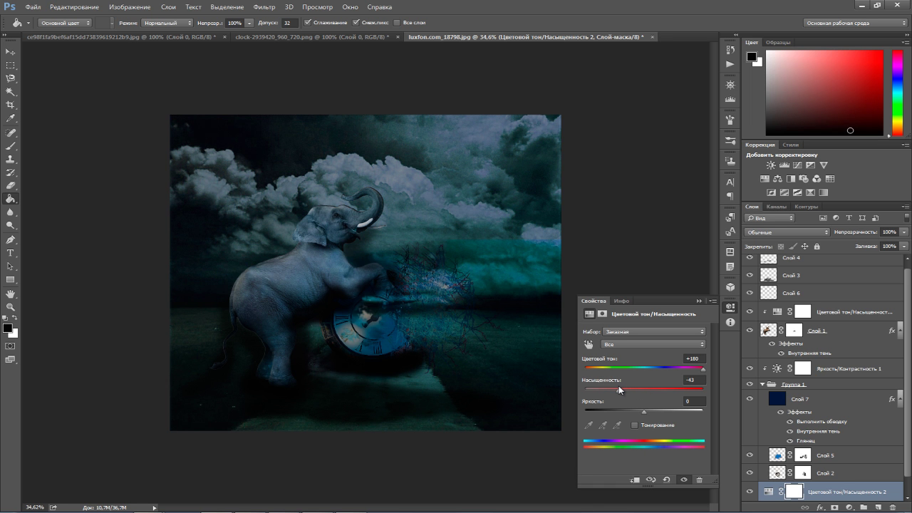
left_click_drag(618, 387, 651, 390)
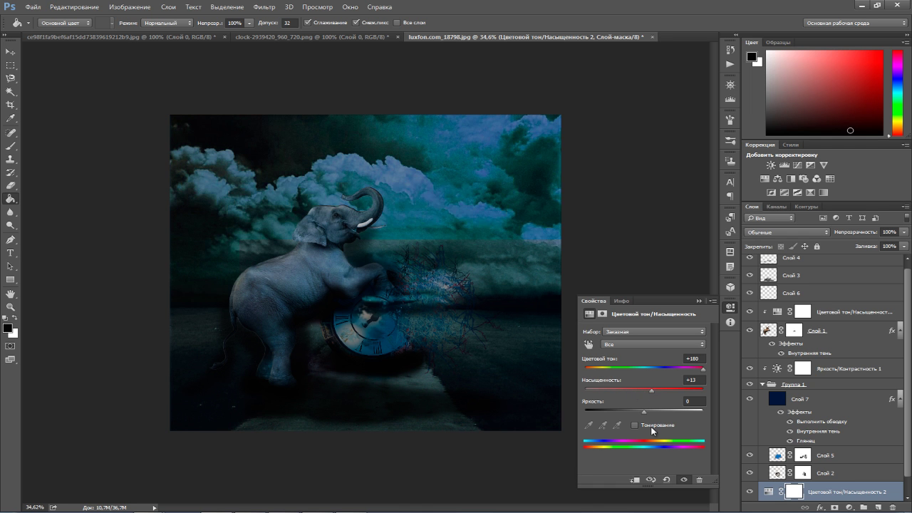
left_click_drag(644, 412, 634, 412)
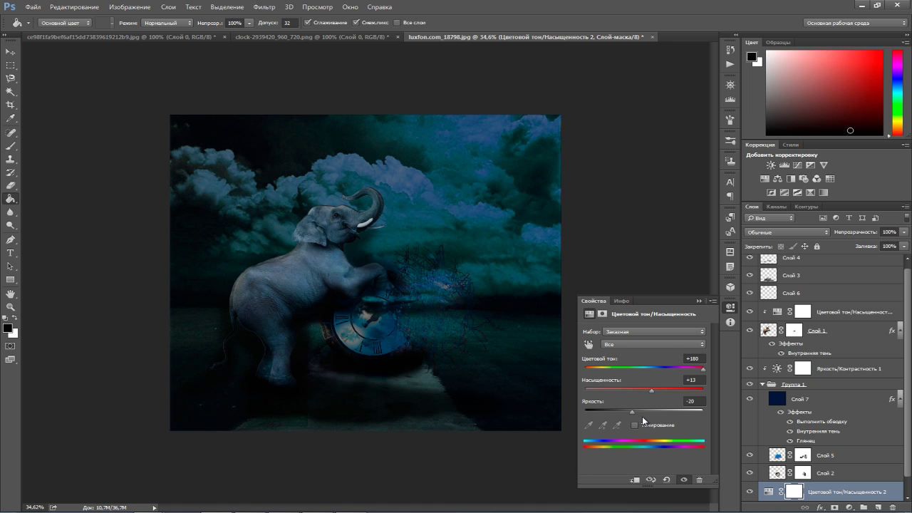
left_click(700, 302)
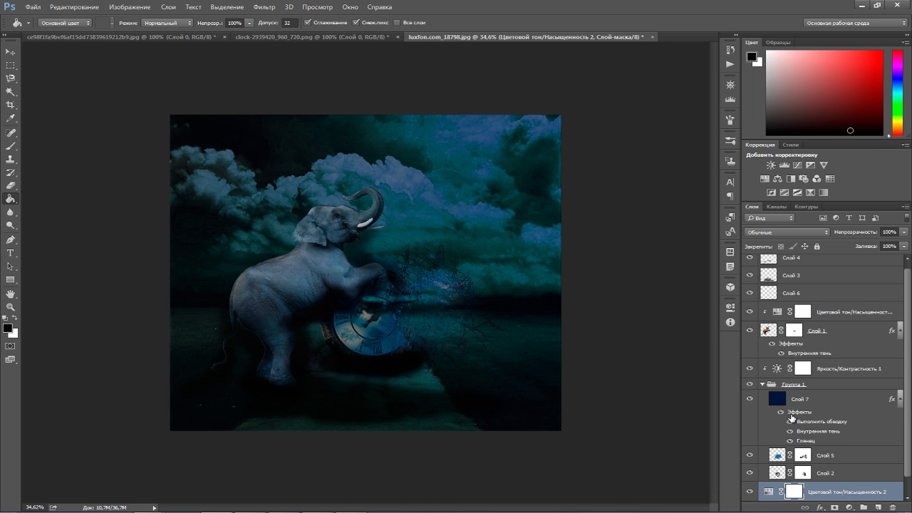
- Add a new layer above Слой 4 and place 'VI' text scaled to about 297 pt
scroll(792, 419, "up", 1)
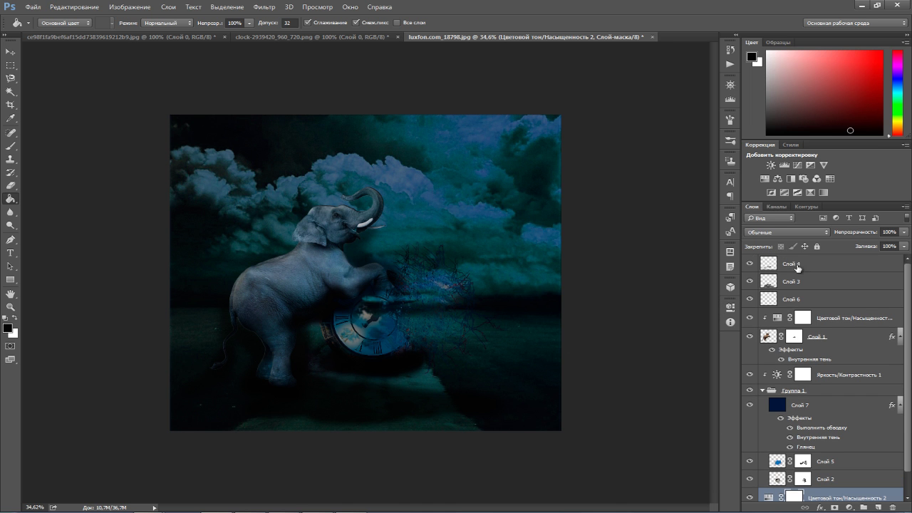
left_click(835, 270)
left_click(883, 507)
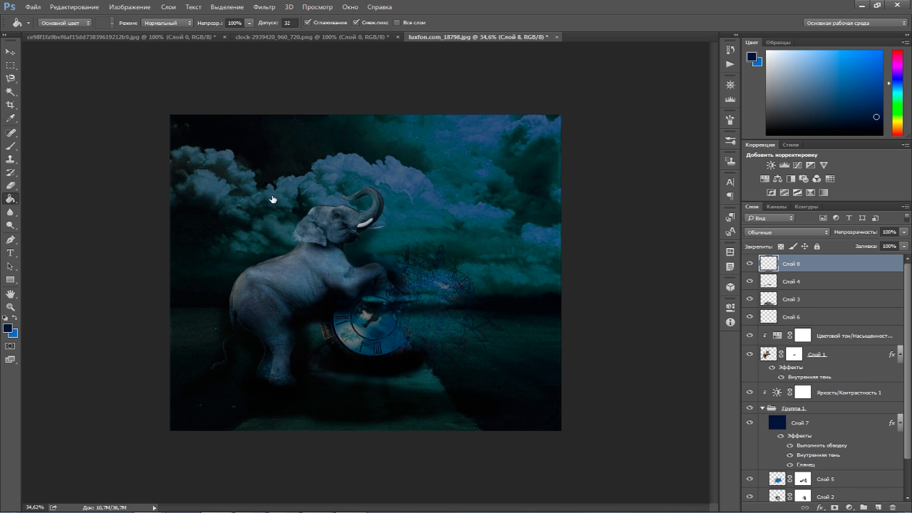
left_click(11, 254)
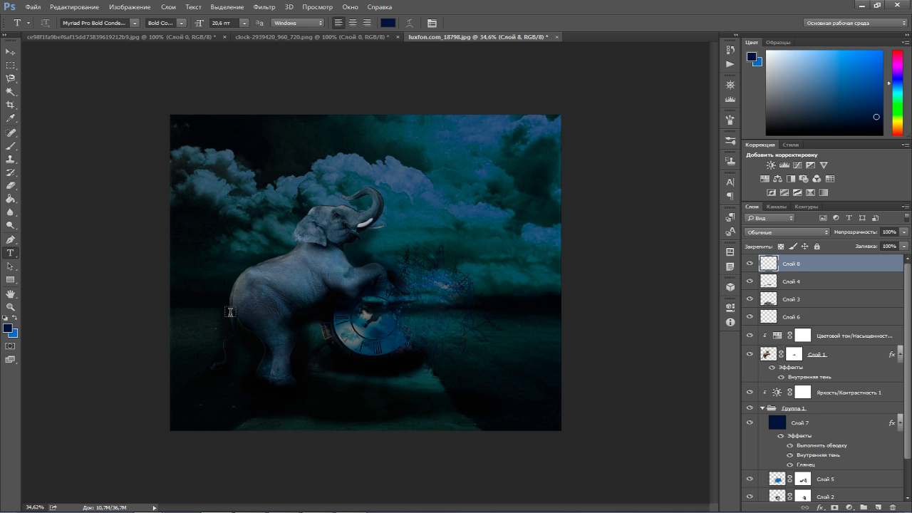
left_click(425, 354)
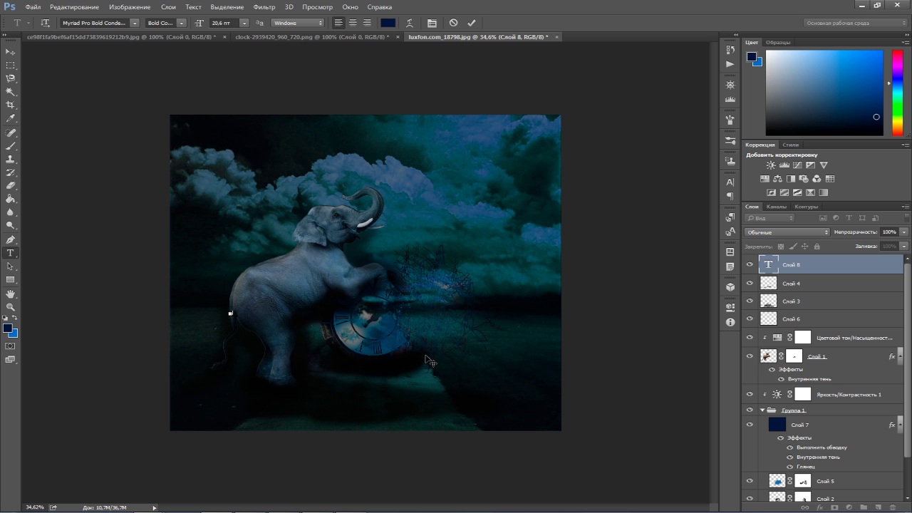
left_click_drag(232, 312, 304, 256)
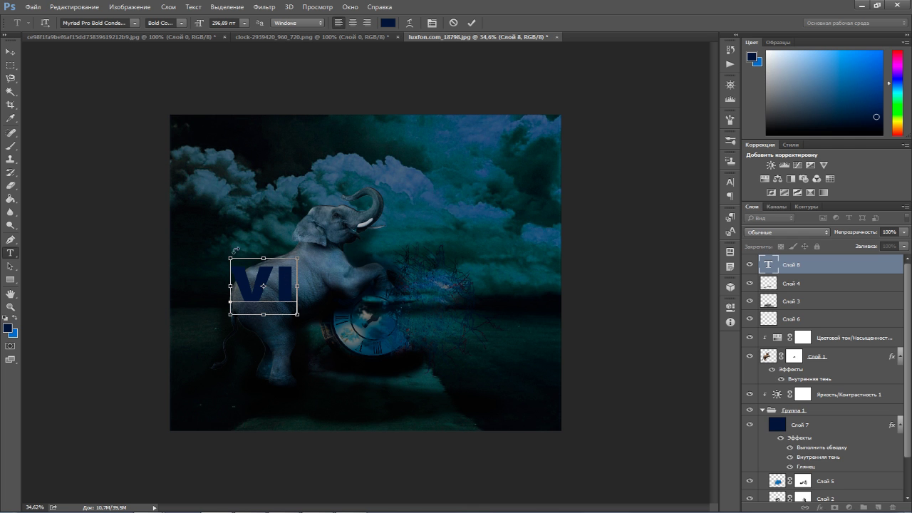
- Commit the VI text and narrow it to about 82% width
left_click(10, 52)
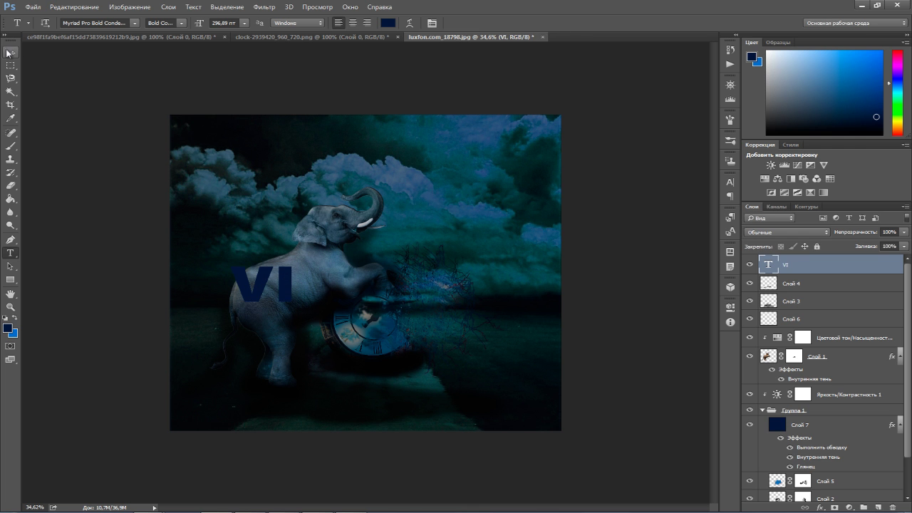
key("ctrl+t")
left_click_drag(301, 283, 286, 285)
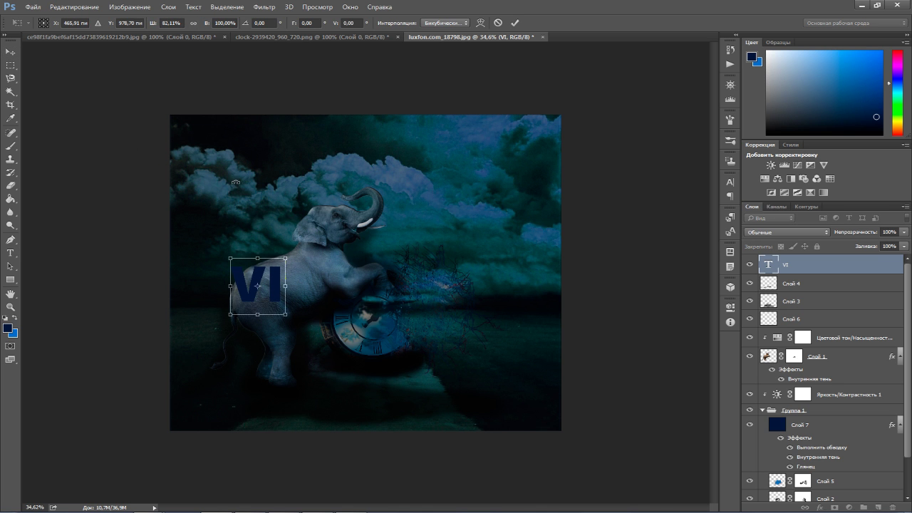
left_click(10, 253)
left_click(387, 197)
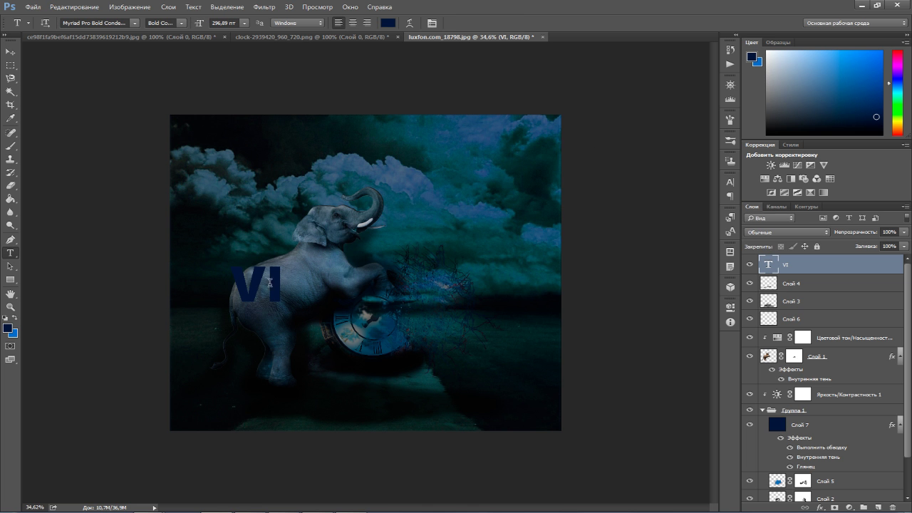
- Change the VI font to Nueva Std Condensed and adjust its colour
double_click(265, 307)
left_click(87, 22)
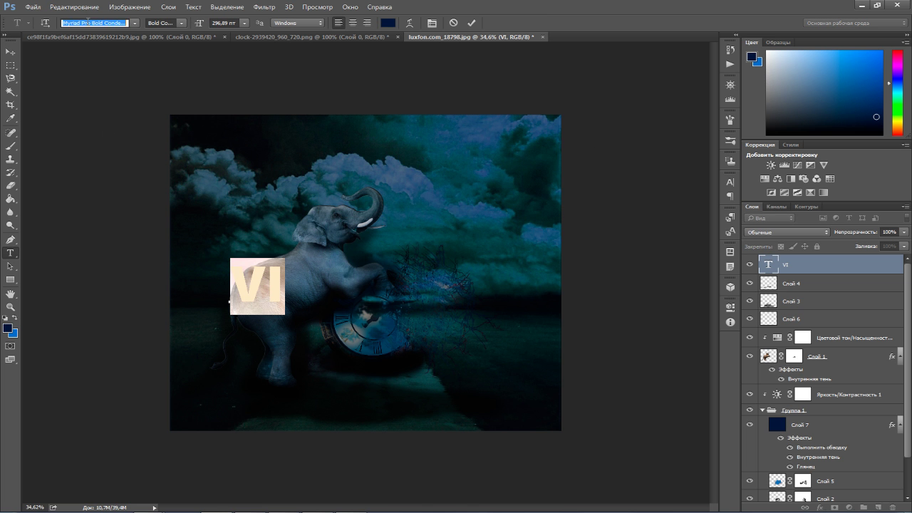
key("Down")
key("Down")
key("Down")
key("Down")
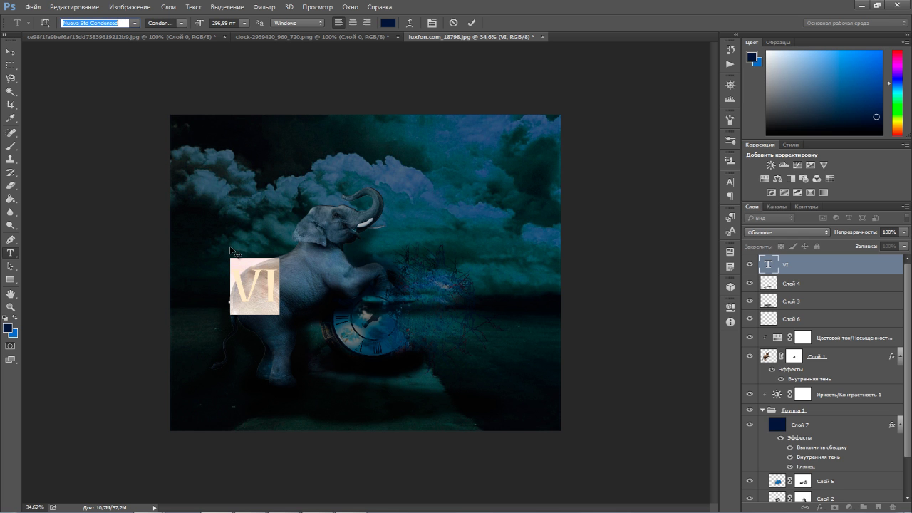
left_click(263, 290)
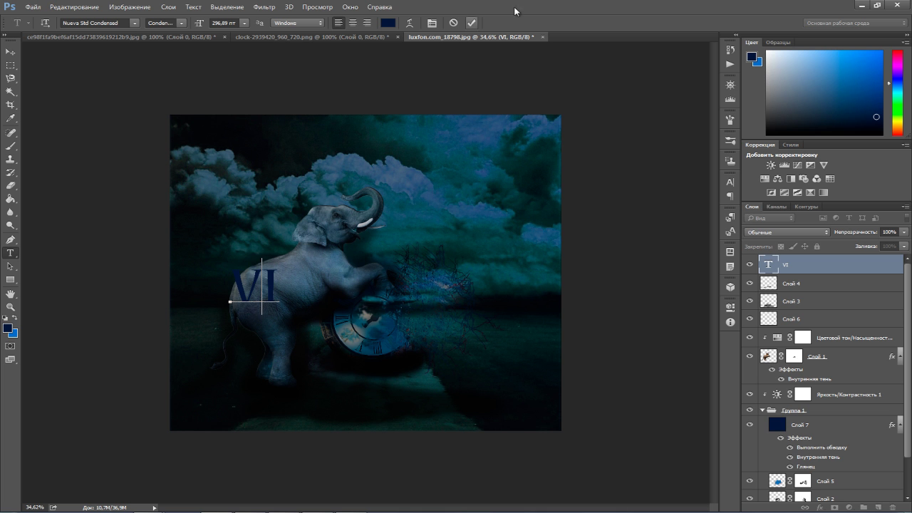
left_click(470, 27)
key("Return")
key("ctrl+a")
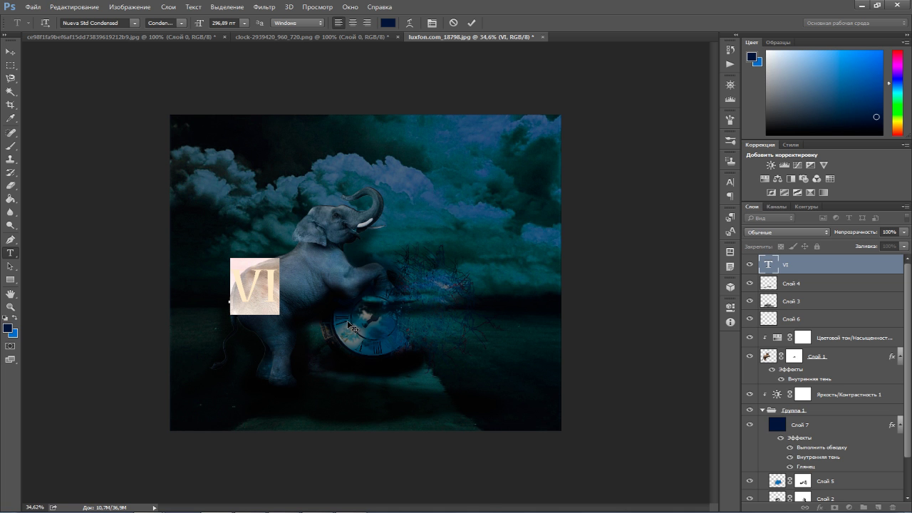
left_click_drag(878, 118, 882, 116)
left_click(471, 23)
- Move the VI text into the upper-right sky and rotate it about 30°
left_click_drag(269, 296, 489, 233)
key("ctrl+t")
left_click_drag(506, 195, 519, 215)
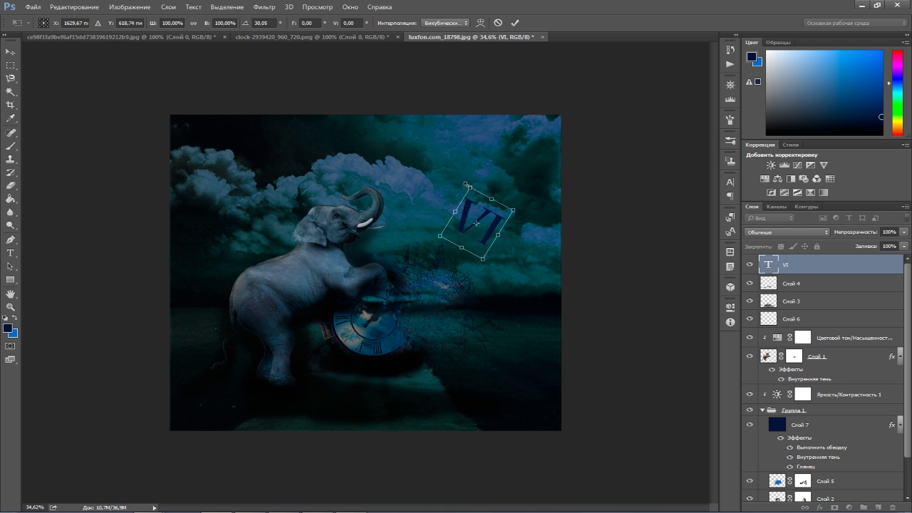
- Confirm the VI rotation and recolour the text dark grey
left_click(515, 23)
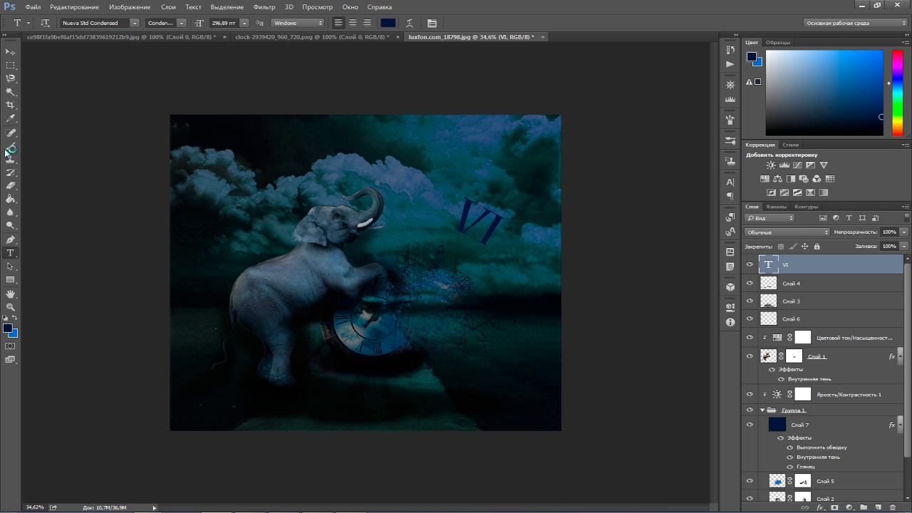
double_click(482, 224)
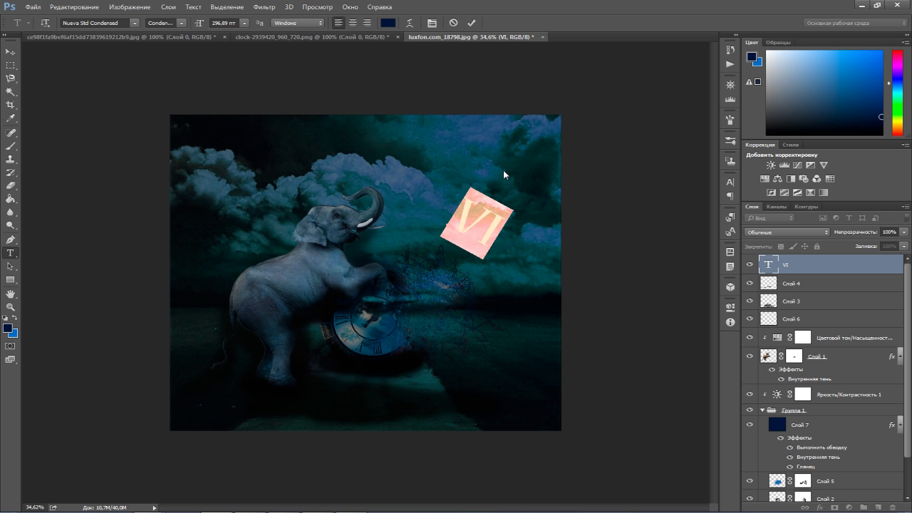
left_click(768, 134)
left_click(487, 217)
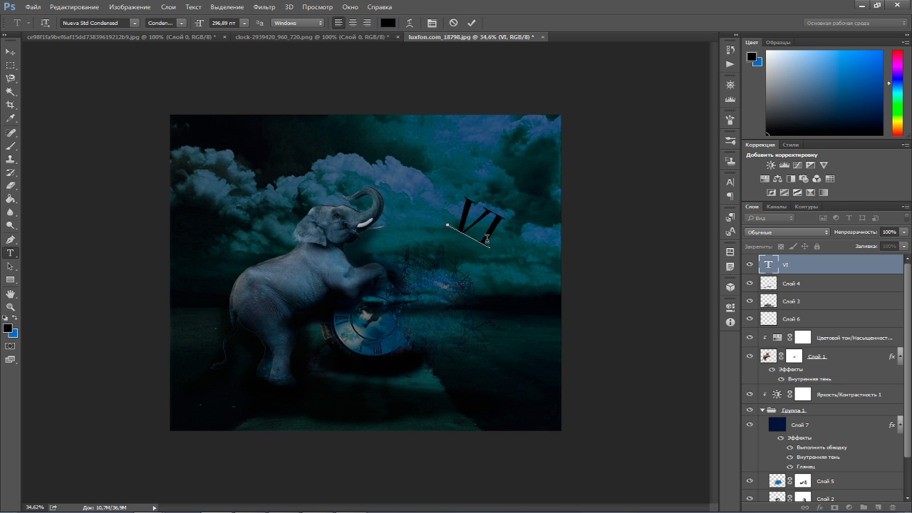
key("ctrl+a")
left_click(770, 123)
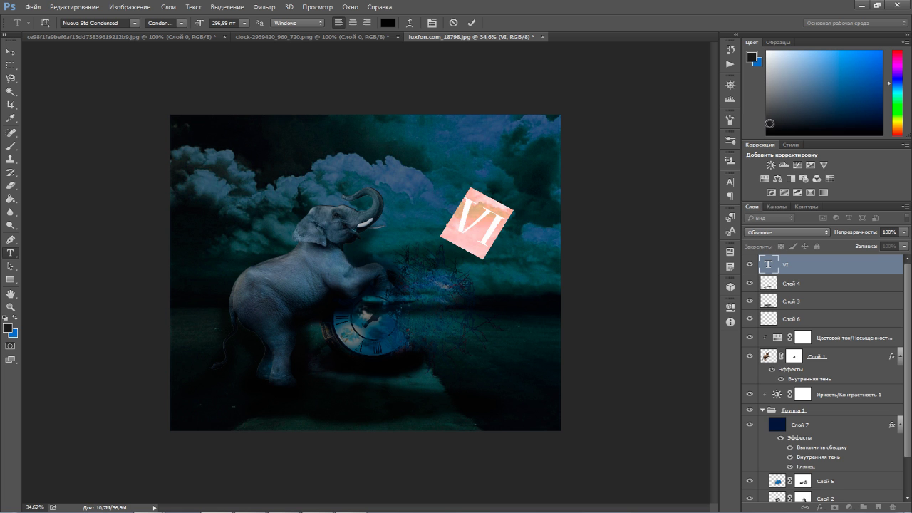
left_click(517, 187)
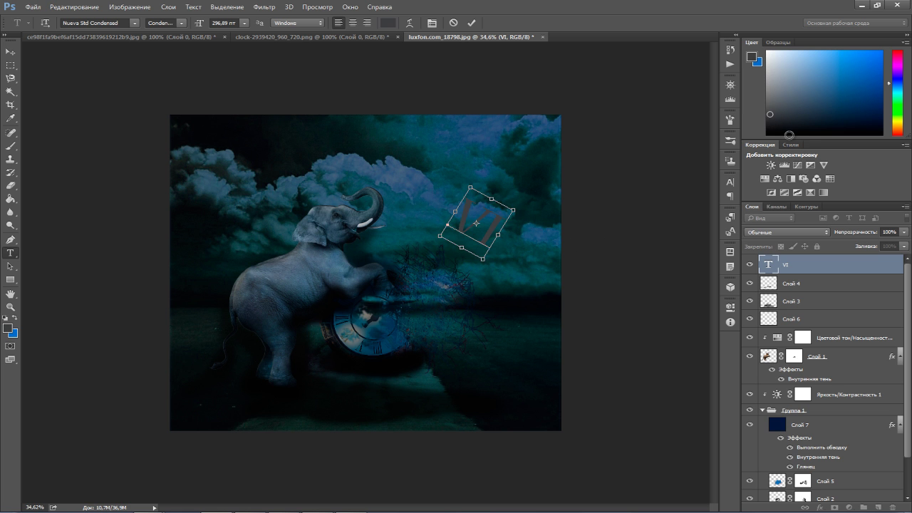
key("ctrl+a")
left_click_drag(777, 115, 797, 120)
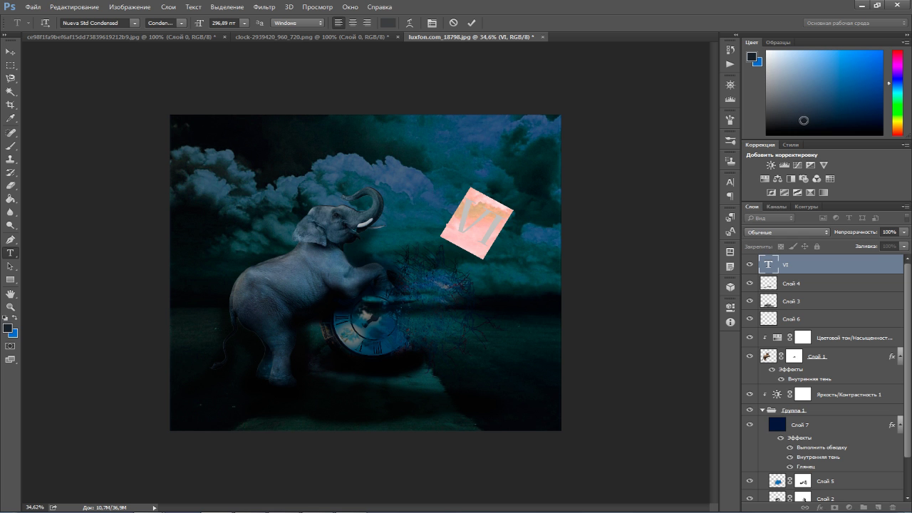
- Shrink the VI text to 151.77 pt and commit it
left_click(492, 227)
key("ctrl+t")
left_click_drag(511, 222, 477, 235)
left_click(699, 175)
mouse_move(498, 204)
left_mouse_down()
mouse_move(501, 216)
mouse_move(482, 234)
mouse_move(467, 201)
mouse_move(456, 230)
left_mouse_up()
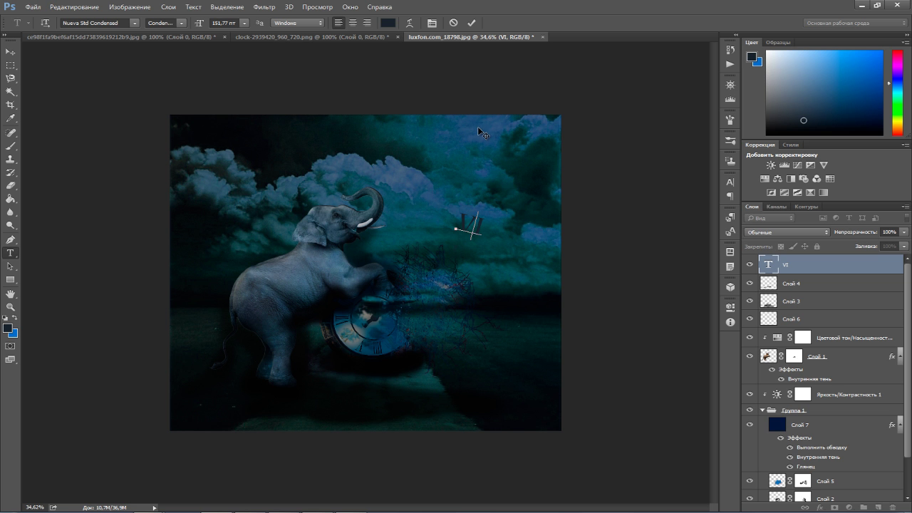
left_click(471, 23)
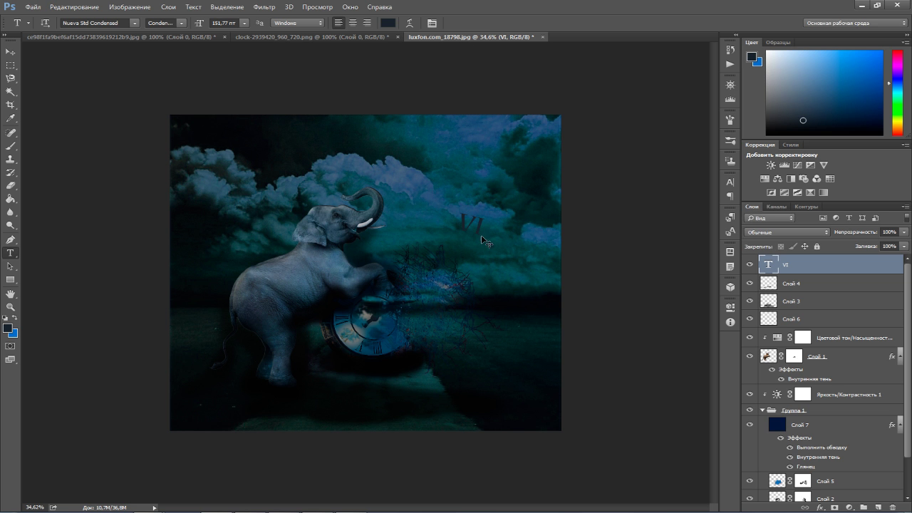
- Start a new text layer on the canvas above the VI text
key("ctrl+t")
key("Return")
key("ctrl+shift+s")
left_click(206, 278)
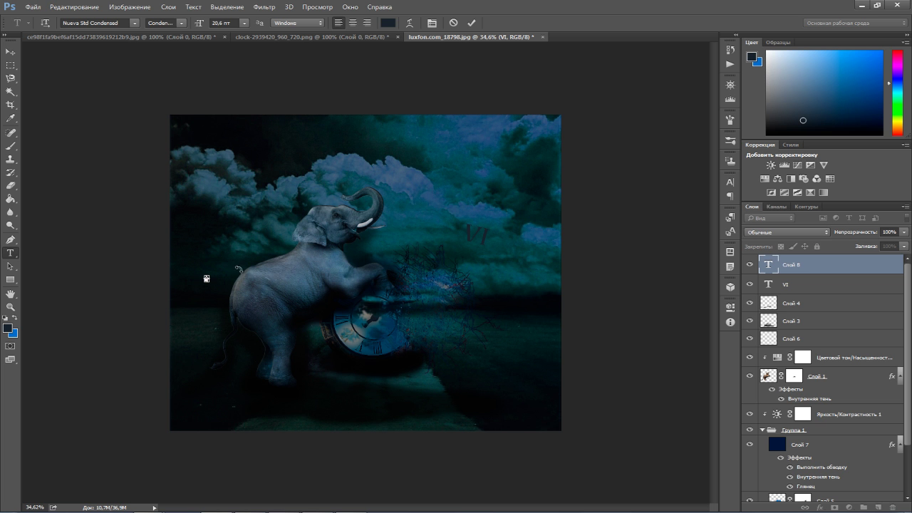
- Enlarge the new II numeral text, colour it blue, and commit it
left_click_drag(207, 278, 268, 213)
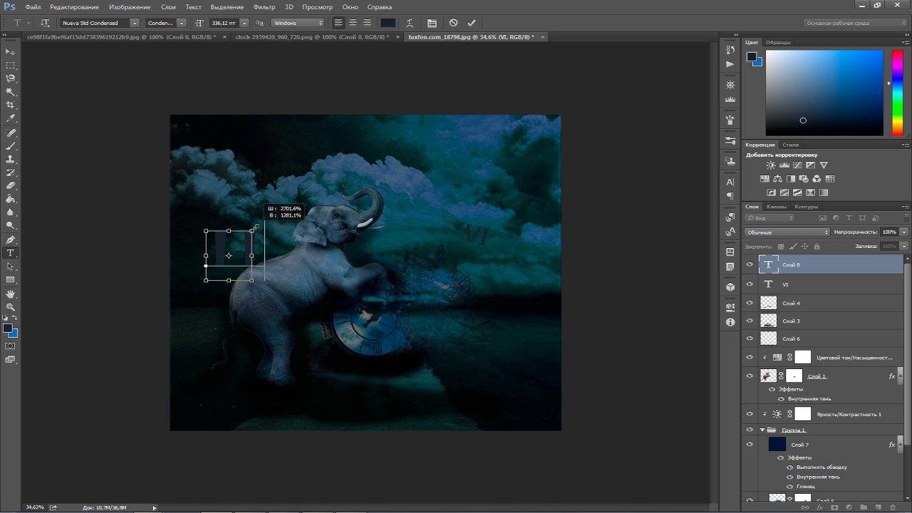
mouse_move(268, 213)
left_mouse_down()
mouse_move(249, 235)
mouse_move(540, 340)
mouse_move(497, 311)
left_mouse_up()
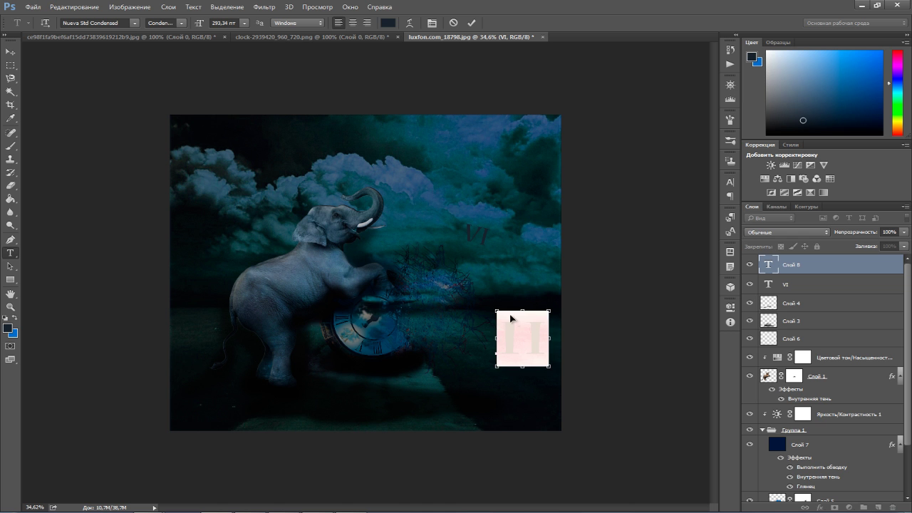
left_click_drag(798, 122, 881, 95)
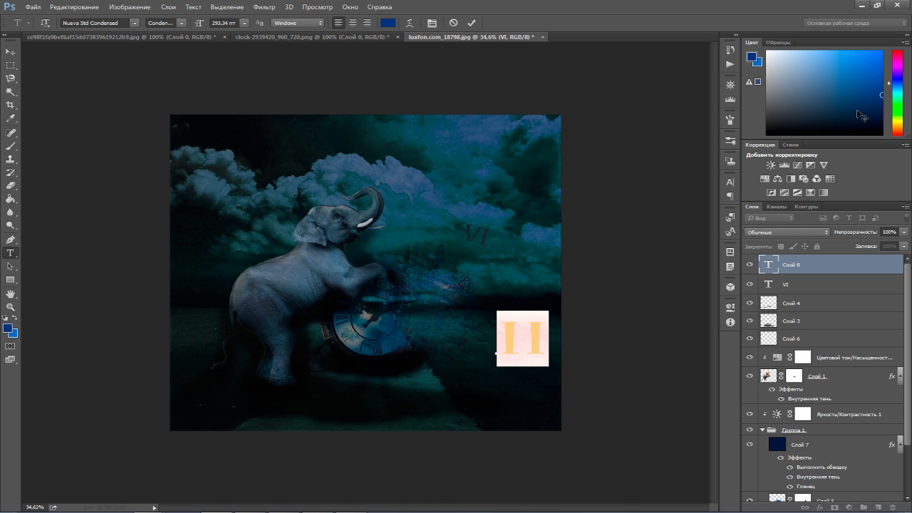
left_click(518, 328)
left_click_drag(496, 308, 505, 303)
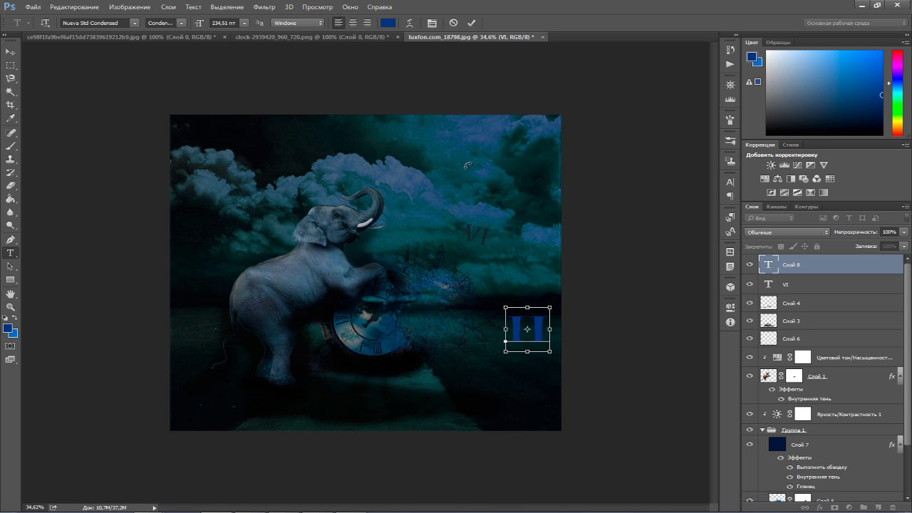
key("ctrl+Return")
- Rotate the II numeral about 31 degrees and skew it into place
key("ctrl+t")
mouse_move(564, 303)
left_mouse_down()
mouse_move(575, 319)
mouse_move(524, 311)
left_mouse_up()
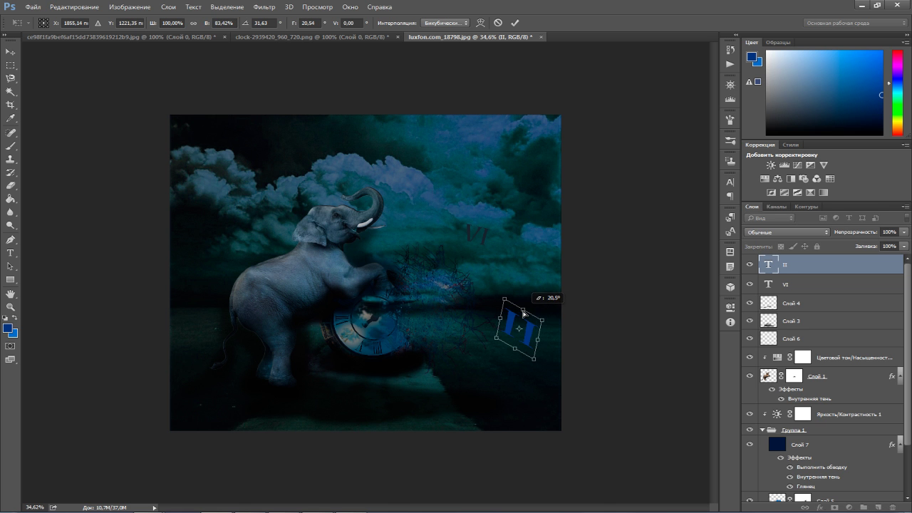
left_click_drag(517, 355, 524, 348)
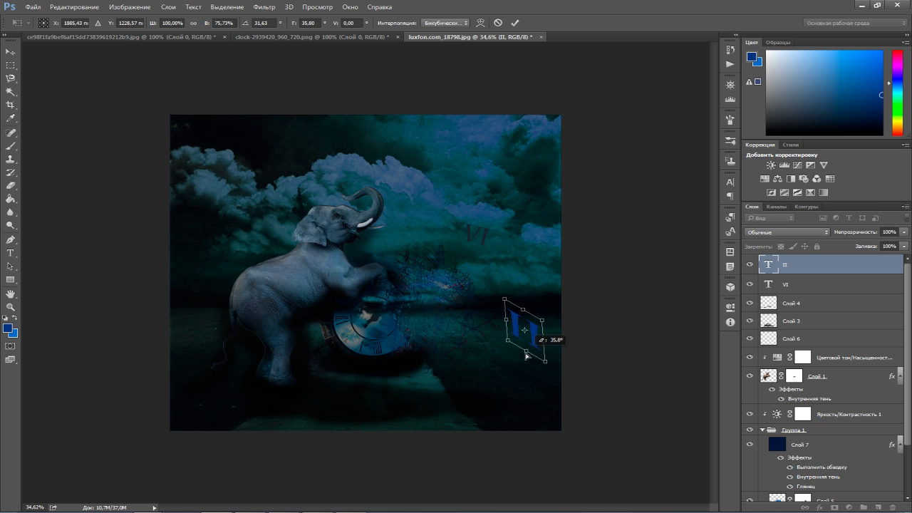
left_click(516, 23)
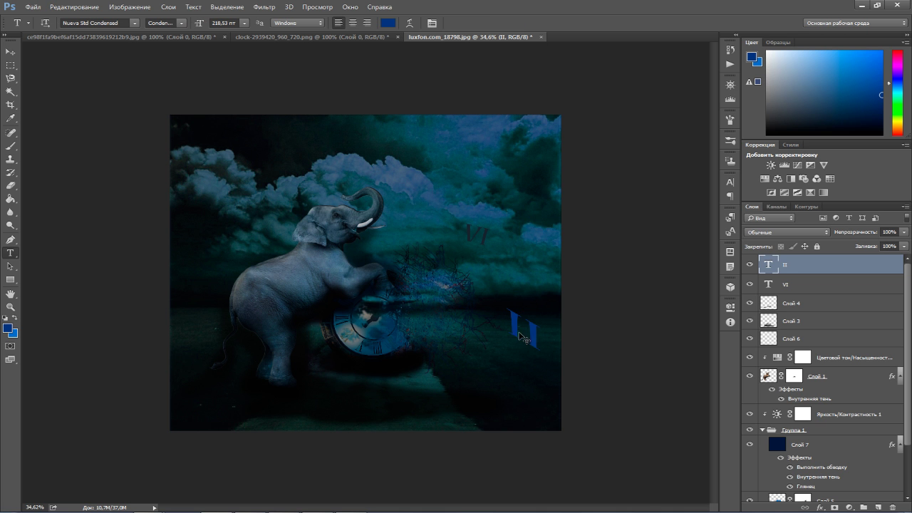
- Reset the foreground colour to near-black with the Brush tool active
left_click(12, 146)
scroll(391, 367, "up", 2)
scroll(385, 367, "up", 3)
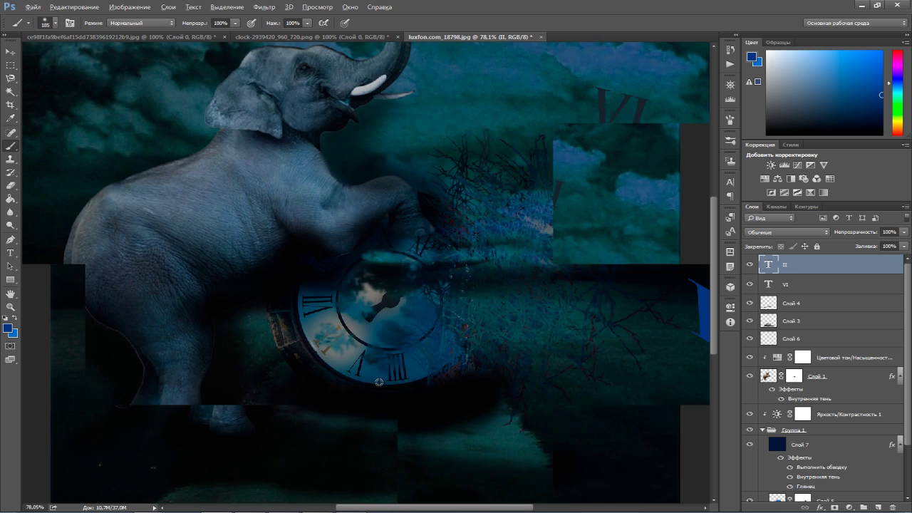
scroll(377, 369, "up", 2)
scroll(367, 372, "up", 2)
scroll(365, 372, "up", 2)
scroll(353, 365, "up", 2)
left_click(343, 358, "alt")
scroll(508, 357, "down", 4)
scroll(509, 357, "down", 3)
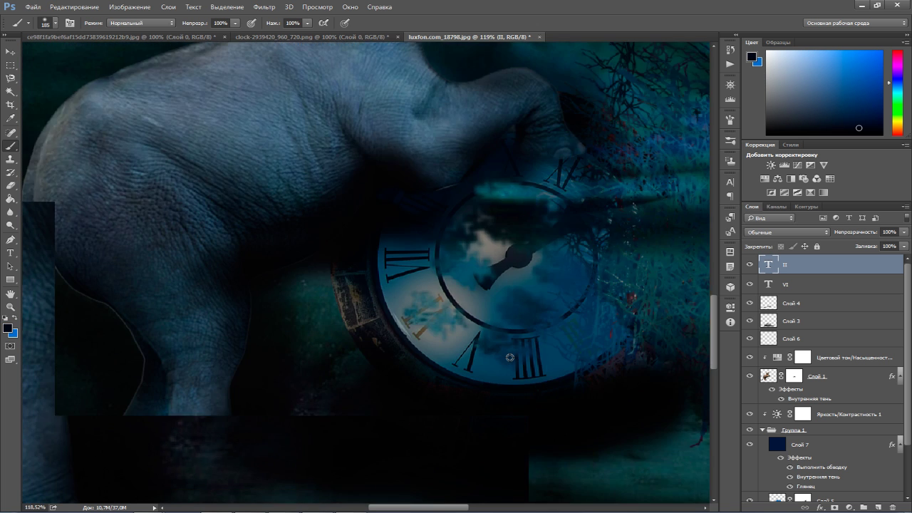
scroll(509, 358, "down", 4)
scroll(511, 358, "down", 2)
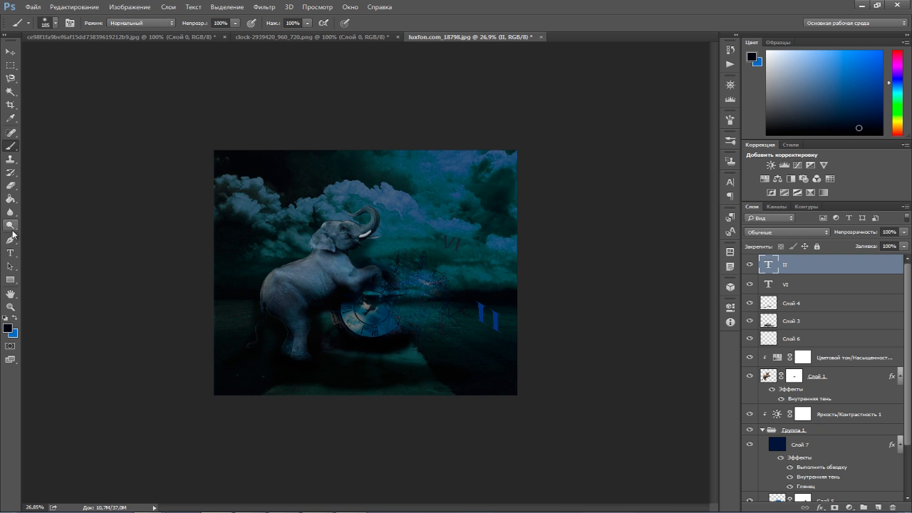
- Recolour the II numeral near-black and skew it upward
left_click(11, 253)
left_click(490, 316)
key("ctrl+a")
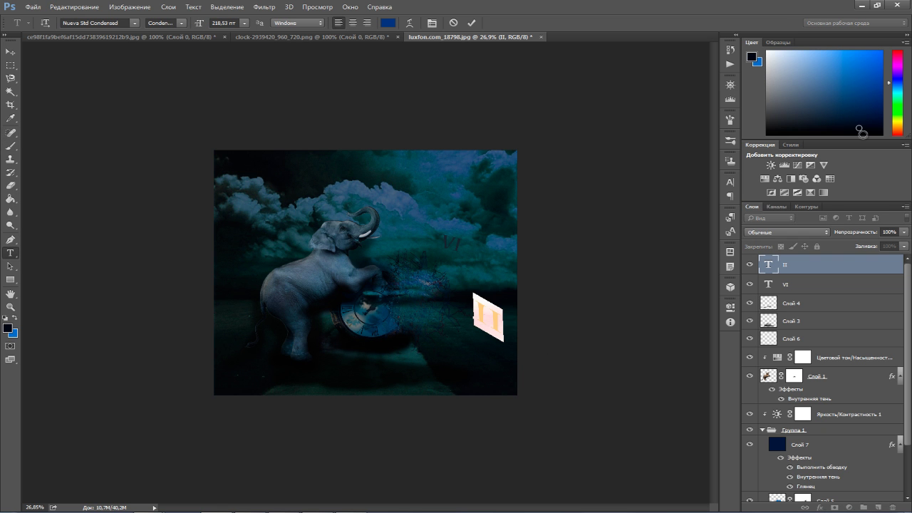
left_click(858, 128)
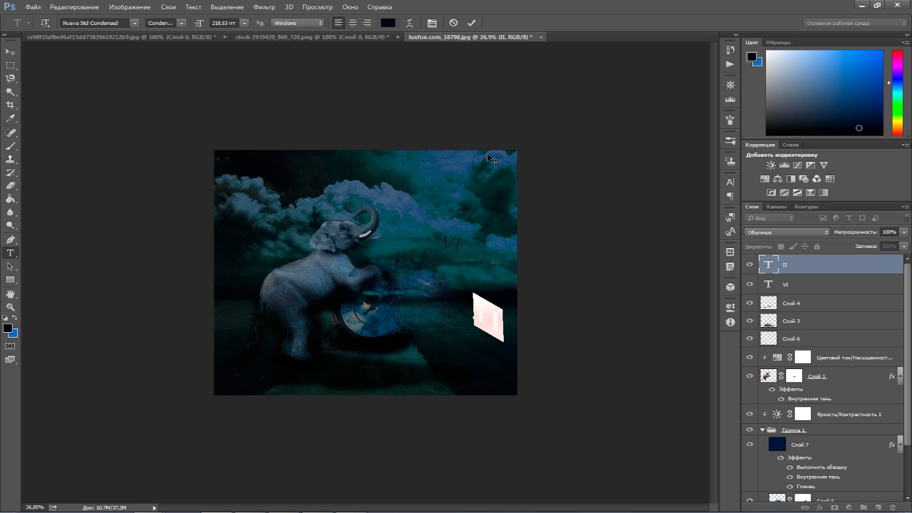
left_click(471, 23)
mouse_move(496, 311)
left_mouse_down()
mouse_move(491, 296)
mouse_move(489, 310)
left_mouse_up()
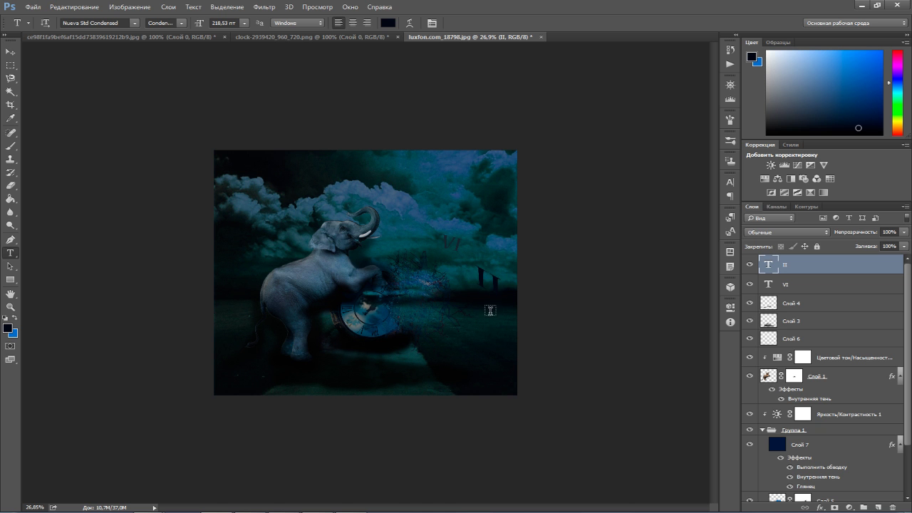
- Recolour the VI numeral dark blue and begin a new text layer on the canvas
left_click(459, 242)
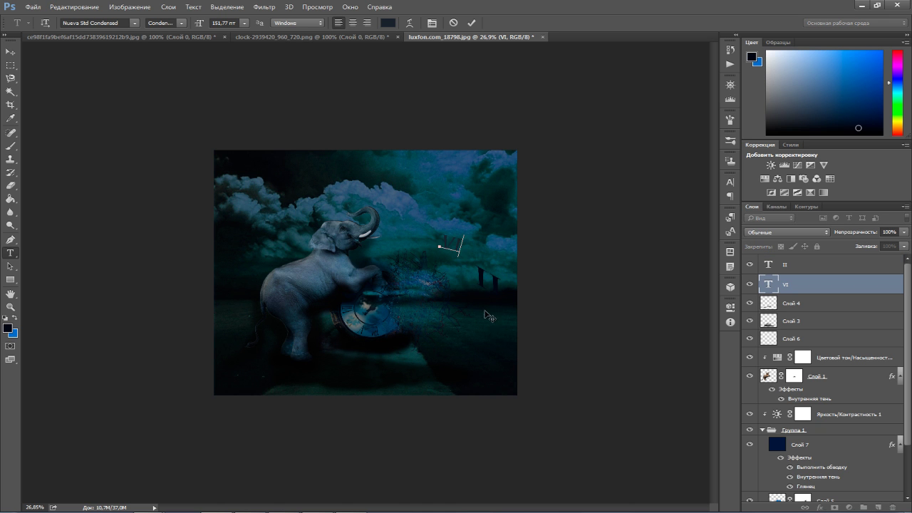
key("ctrl+a")
left_click_drag(866, 118, 867, 112)
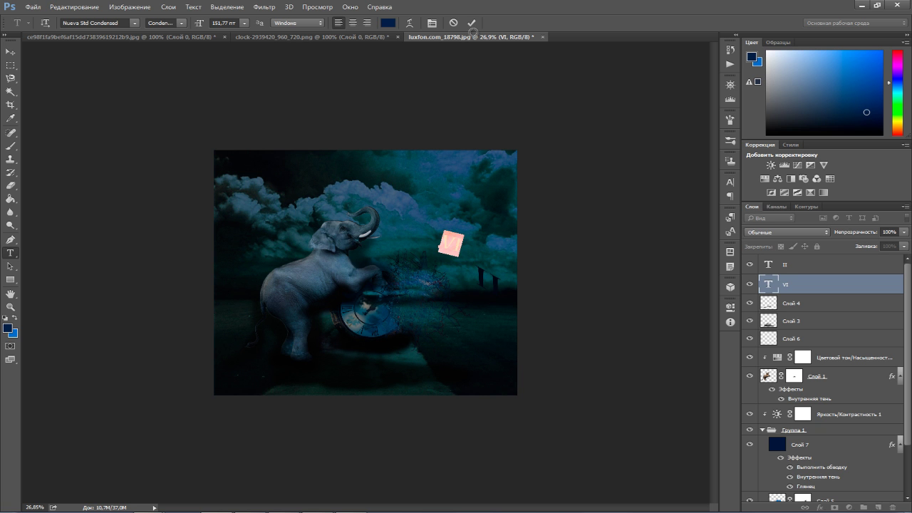
left_click(472, 24)
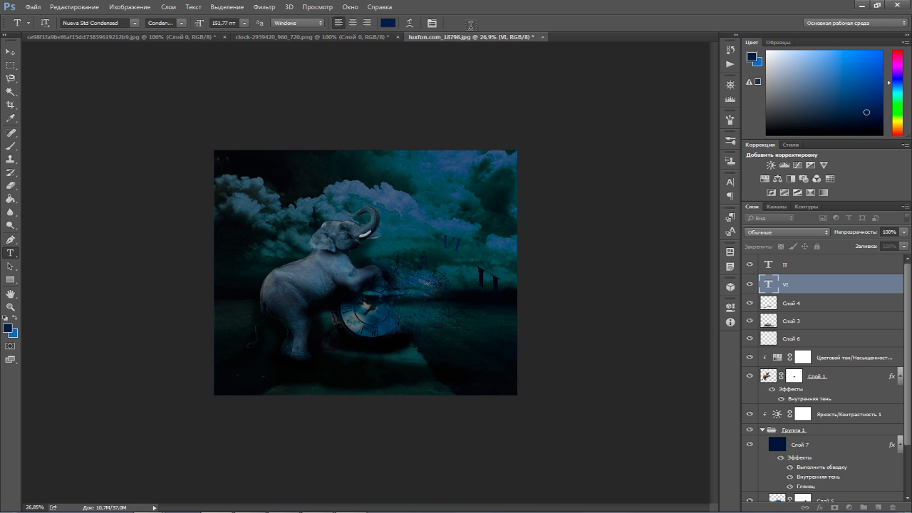
left_click(332, 368)
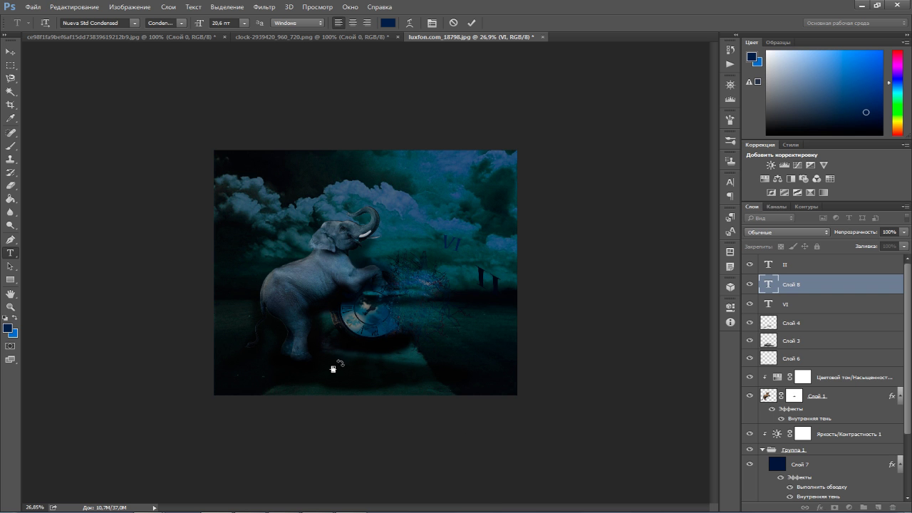
- Enlarge the new dark-blue I numeral to its final size
left_click_drag(333, 367, 361, 326)
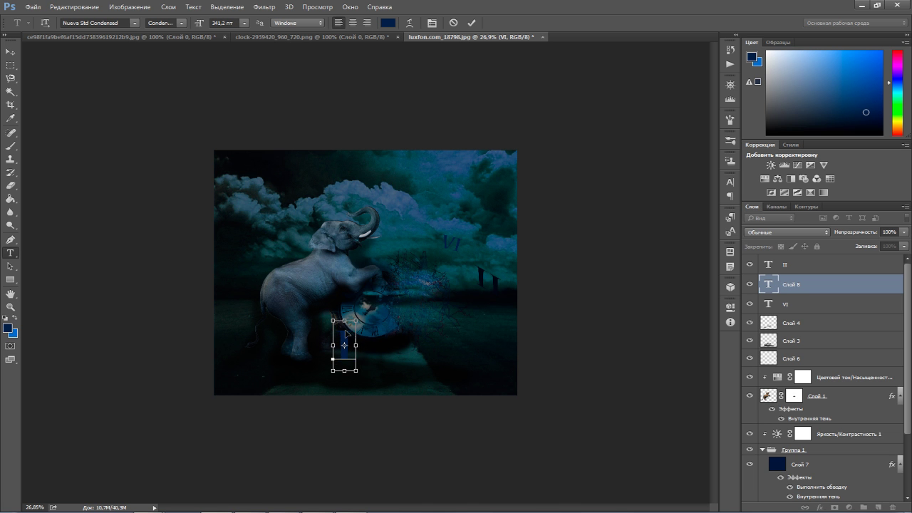
mouse_move(361, 326)
left_mouse_down()
mouse_move(439, 297)
mouse_move(423, 302)
left_mouse_up()
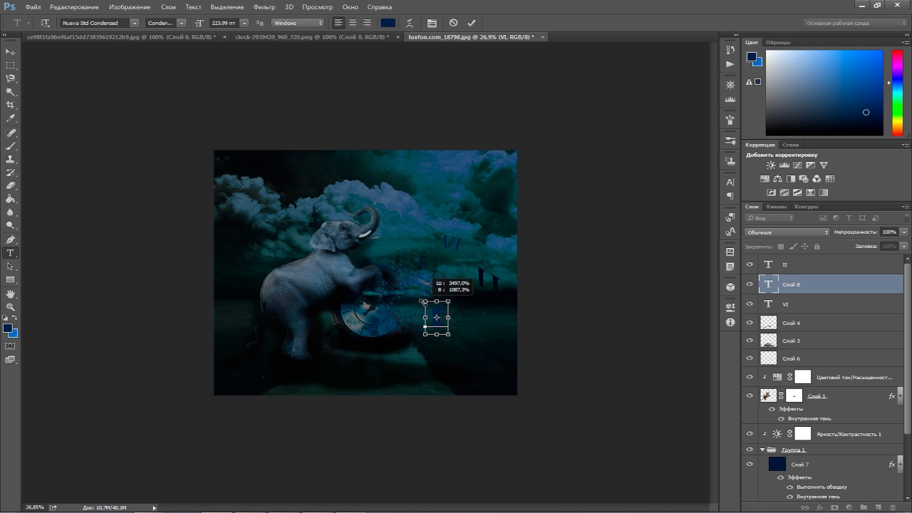
left_click_drag(422, 301, 405, 201)
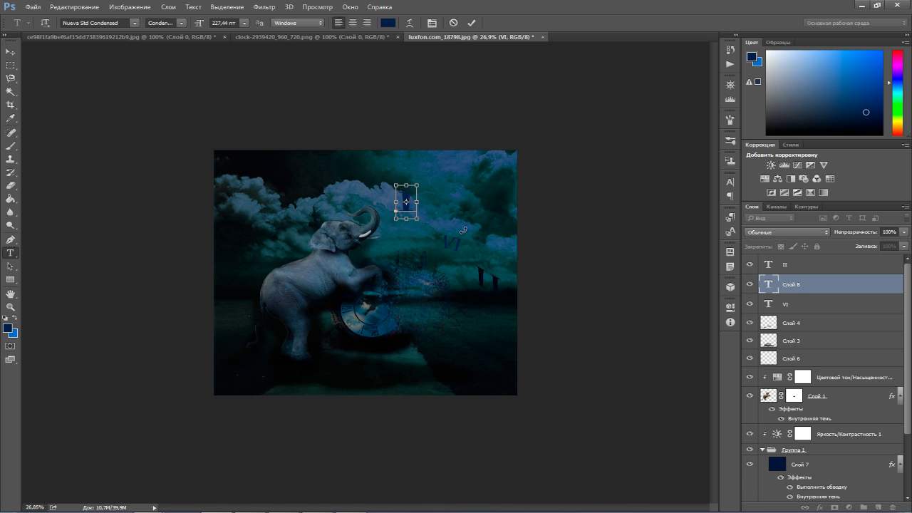
- Skew the I numeral into a leftward slant and commit the text layer
key("ctrl")
left_click_drag(407, 220, 401, 219)
mouse_move(411, 188)
left_mouse_down()
mouse_move(428, 191)
mouse_move(391, 188)
left_mouse_up()
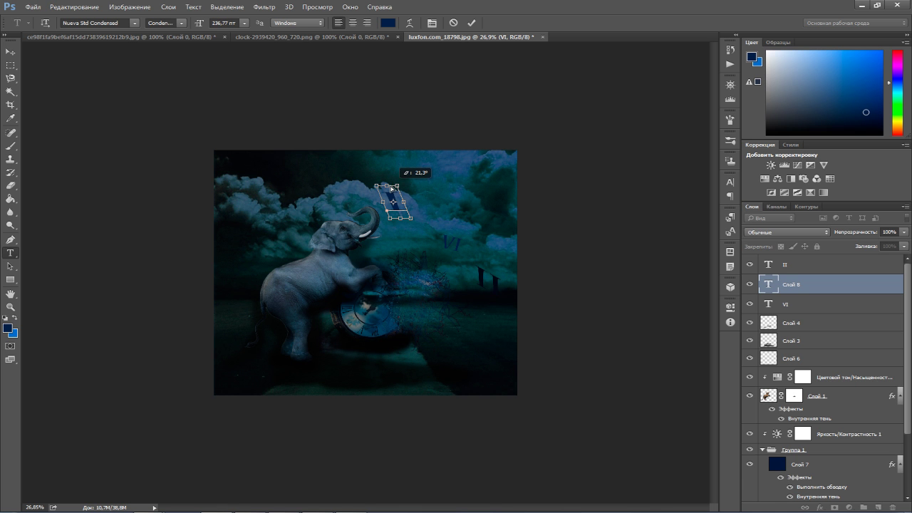
key("Return")
key("ctrl+Return")
scroll(499, 143, "up", 2)
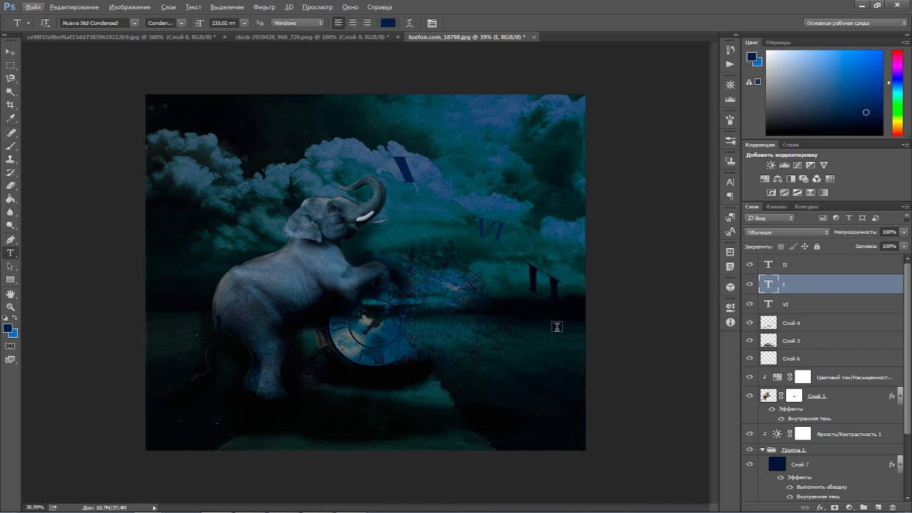
- Open the Layer Style for numeral I and enable the Satin effect
double_click(817, 285)
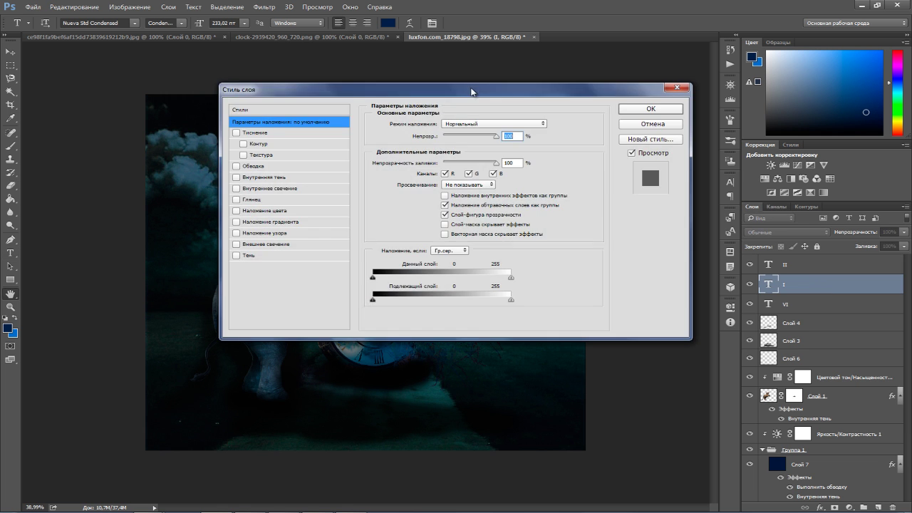
left_click_drag(471, 91, 516, 215)
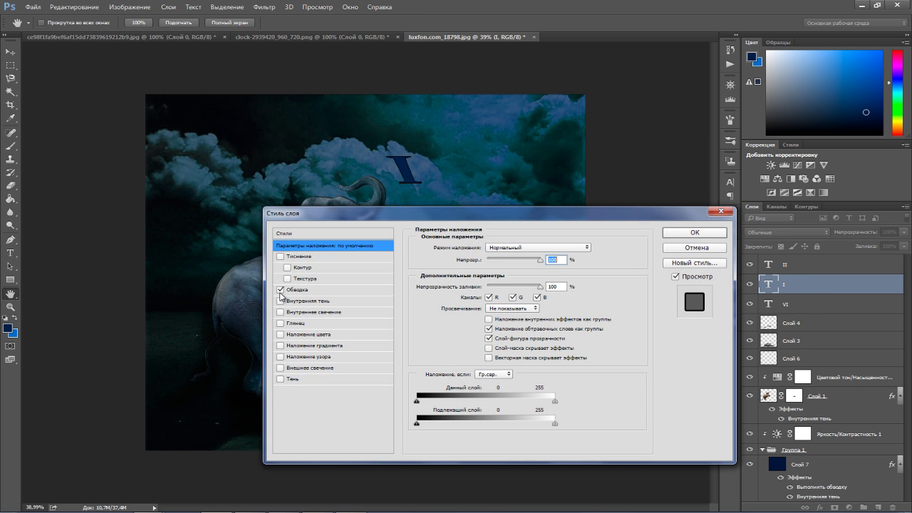
left_click(281, 301)
left_click(280, 312)
left_click(280, 324)
left_click(295, 324)
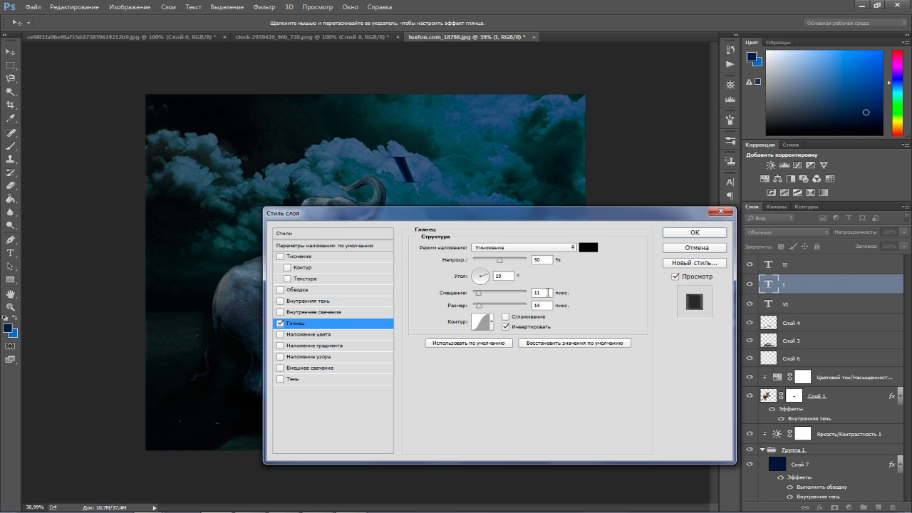
- Set the Multiply Satin colour to dark blue 001d49 at 90% opacity
left_click(587, 251)
left_click(525, 247)
mouse_move(554, 239)
left_mouse_down()
mouse_move(549, 176)
mouse_move(683, 306)
left_mouse_up()
left_click(693, 229)
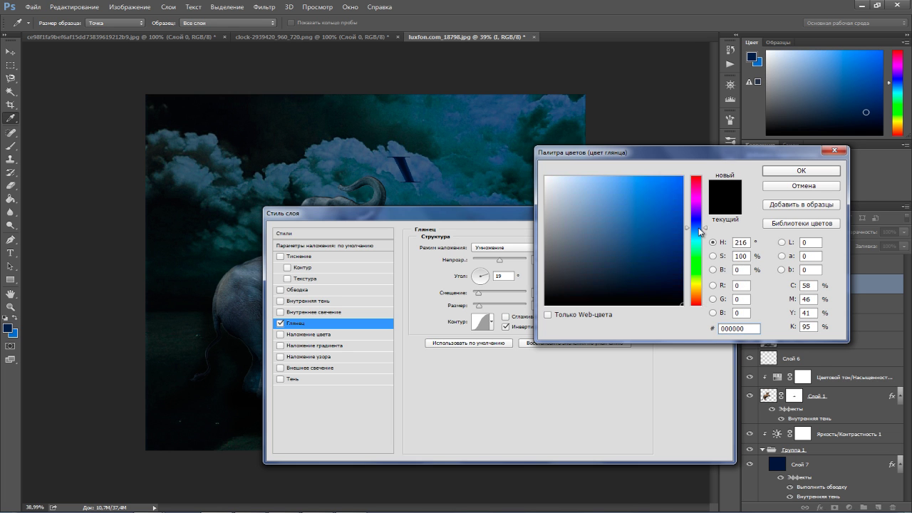
left_click_drag(670, 265, 683, 269)
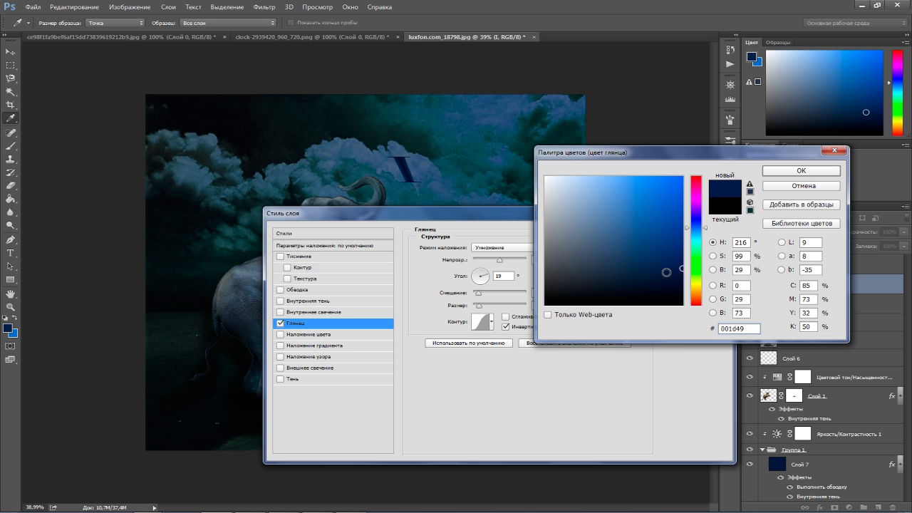
left_click(802, 171)
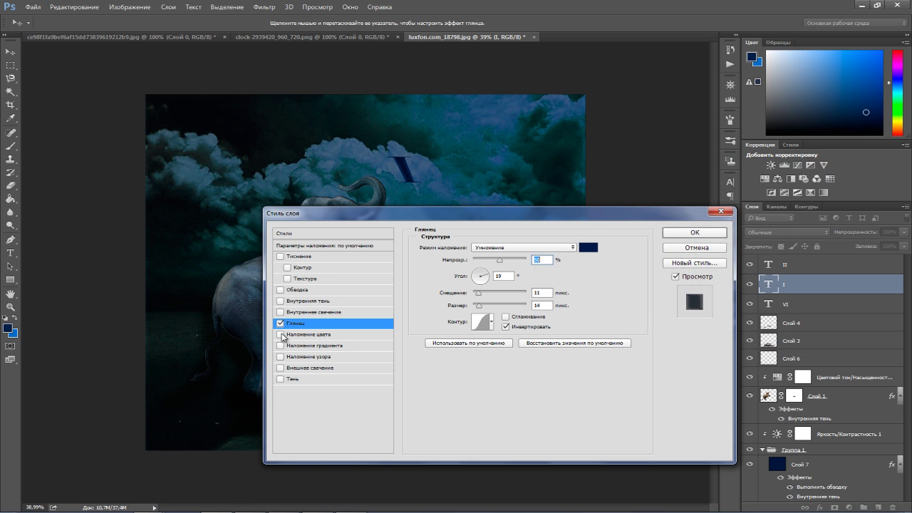
mouse_move(521, 266)
left_mouse_down()
mouse_move(534, 261)
mouse_move(522, 261)
left_mouse_up()
left_click(281, 334)
- Clear the trial overlay, glow and shadow effects and apply the Satin style
left_click(281, 334)
left_click(280, 345)
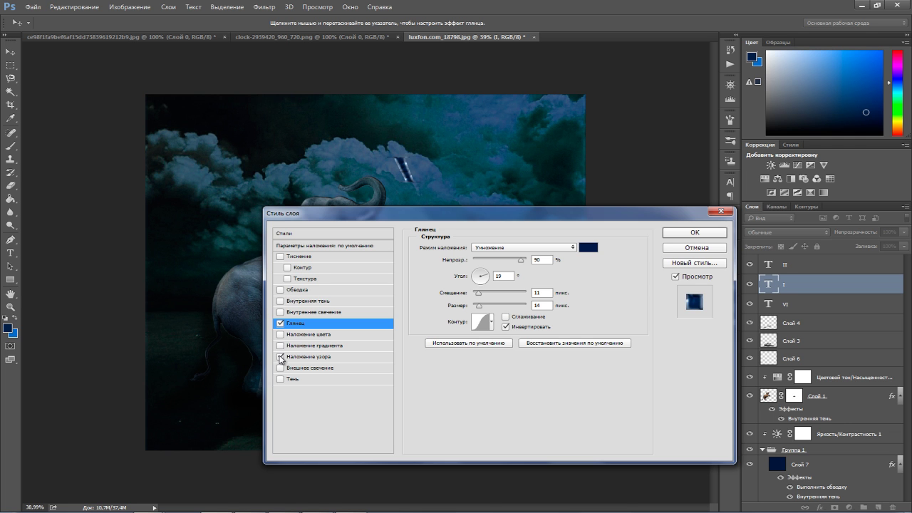
left_click(281, 357)
left_click(280, 367)
left_click(281, 368)
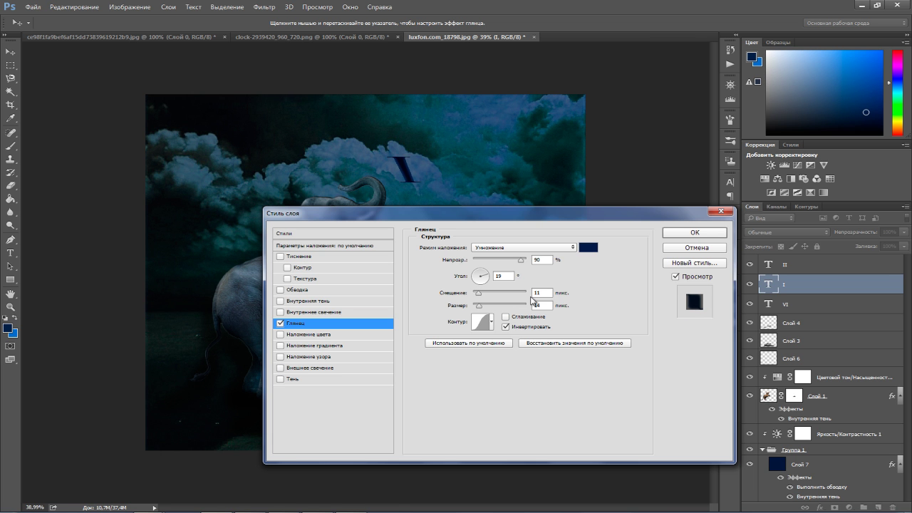
left_click(695, 233)
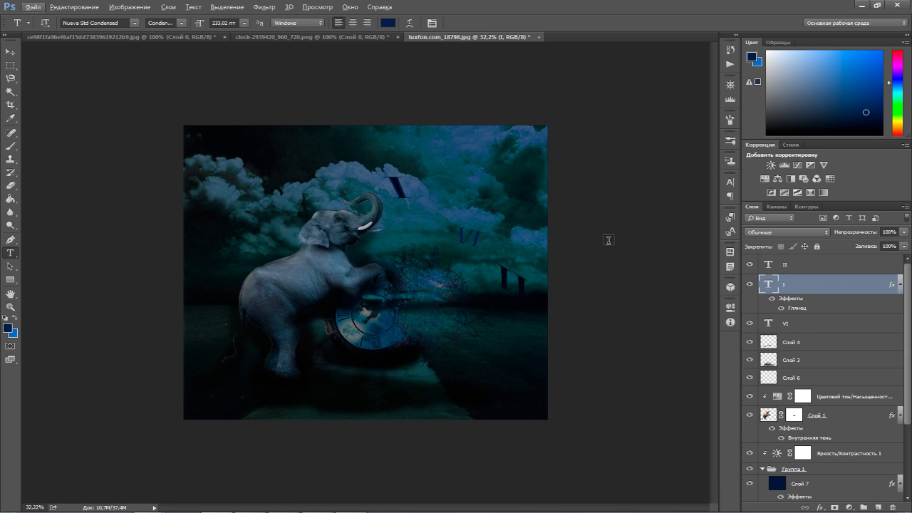
scroll(604, 240, "down", 1)
key("v")
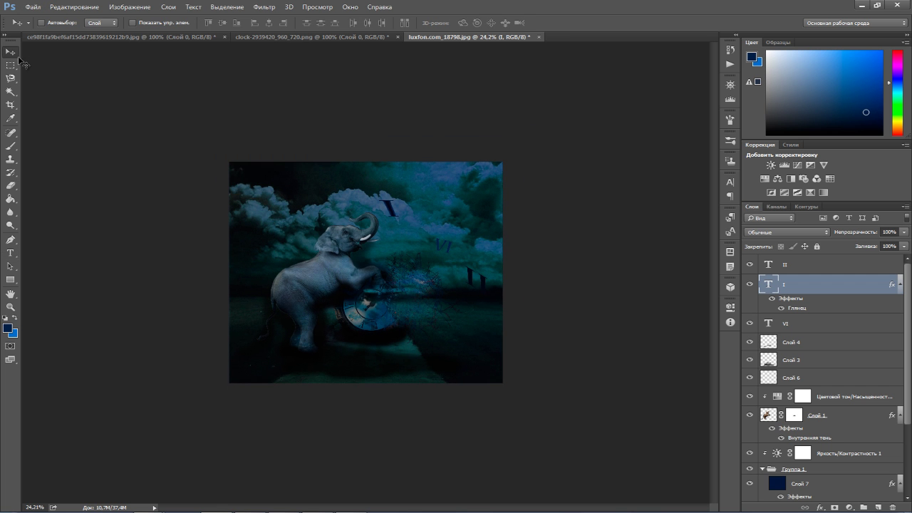
scroll(338, 213, "up", 2)
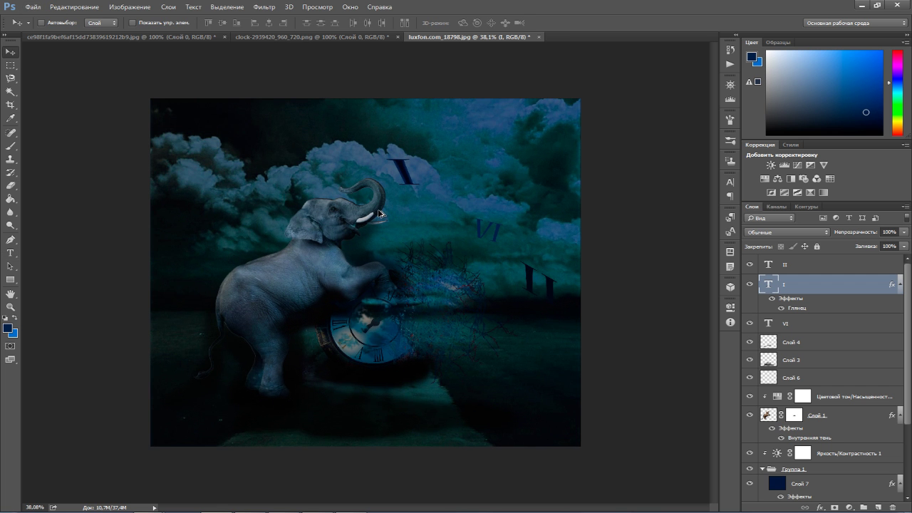
- Create a new empty painting layer and move it to the top of the stack
scroll(381, 214, "down", 1)
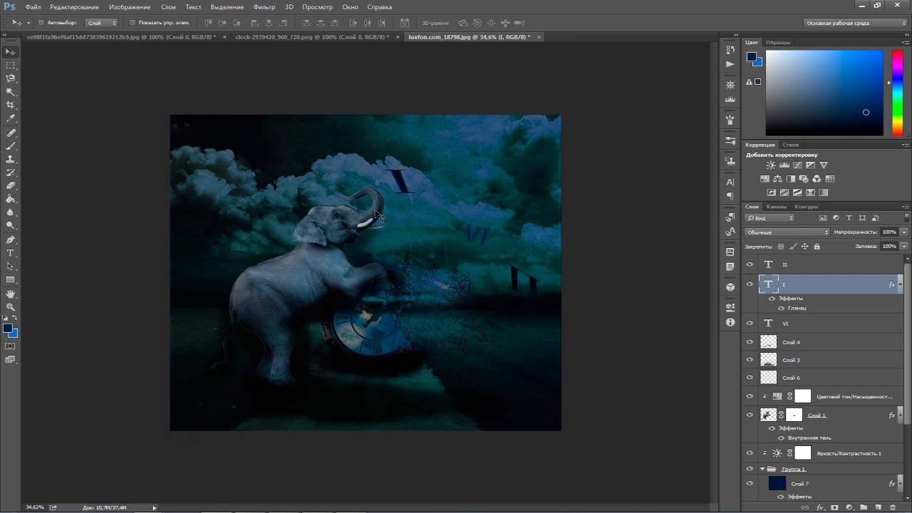
left_click(10, 146)
left_click(56, 24)
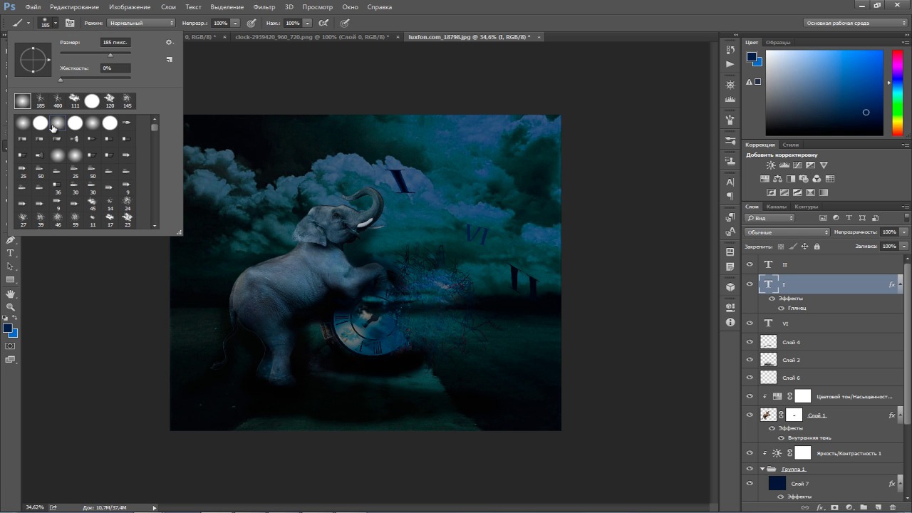
left_click(56, 24)
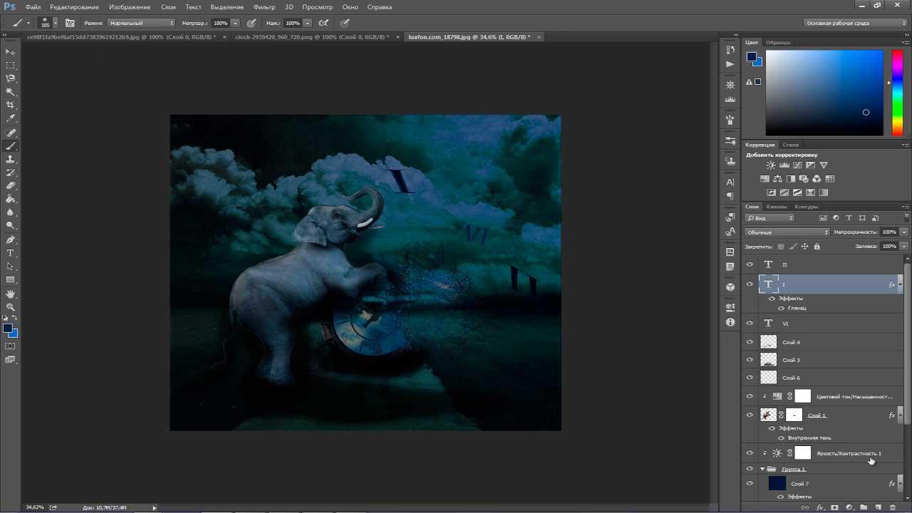
left_click(878, 508)
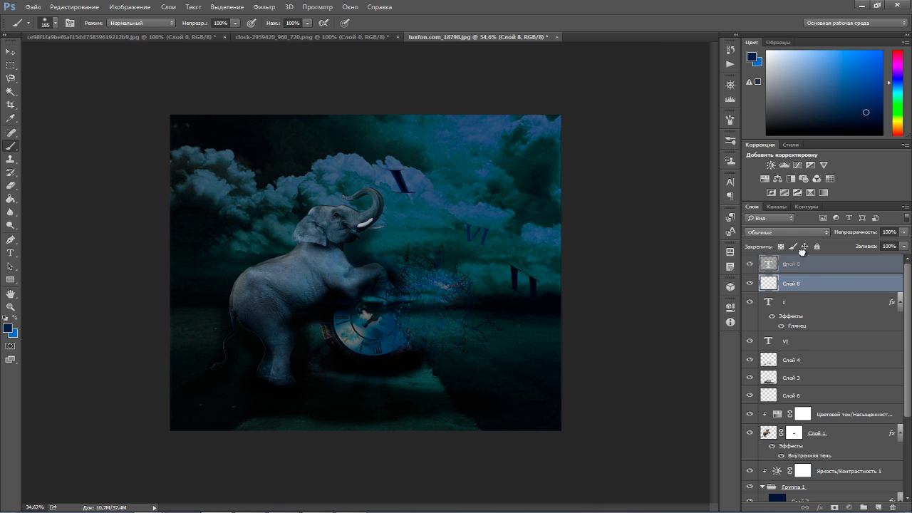
left_click_drag(815, 280, 813, 261)
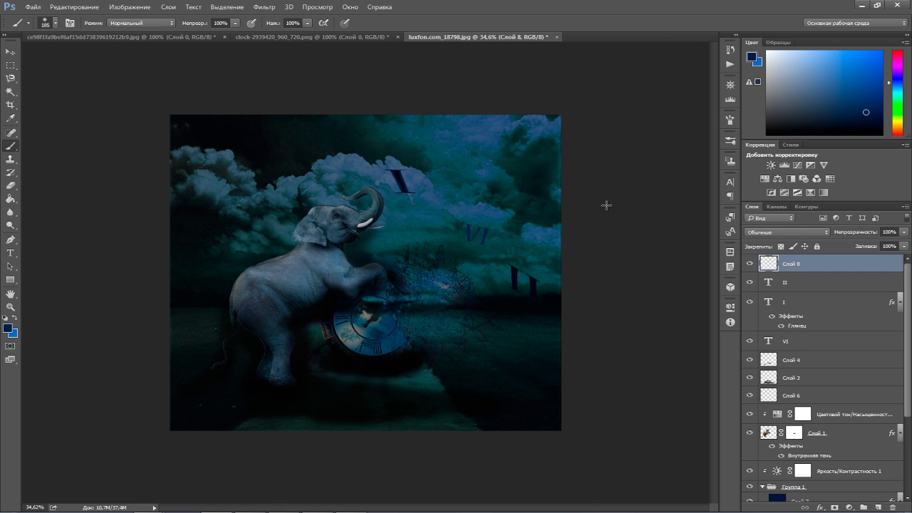
- Paint a soft light moon glow in the upper-left sky with a 300 px brush
left_click(56, 23)
left_click_drag(109, 55, 98, 55)
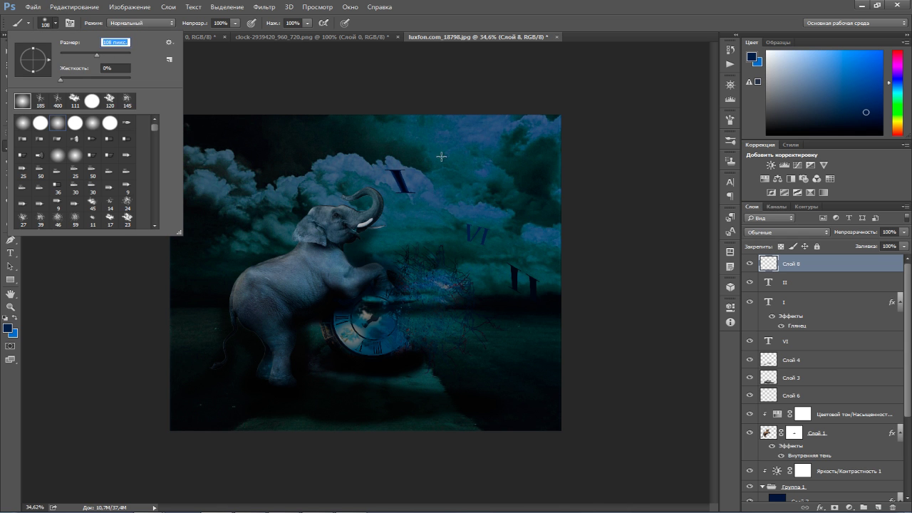
left_click(492, 142)
key("ctrl+z")
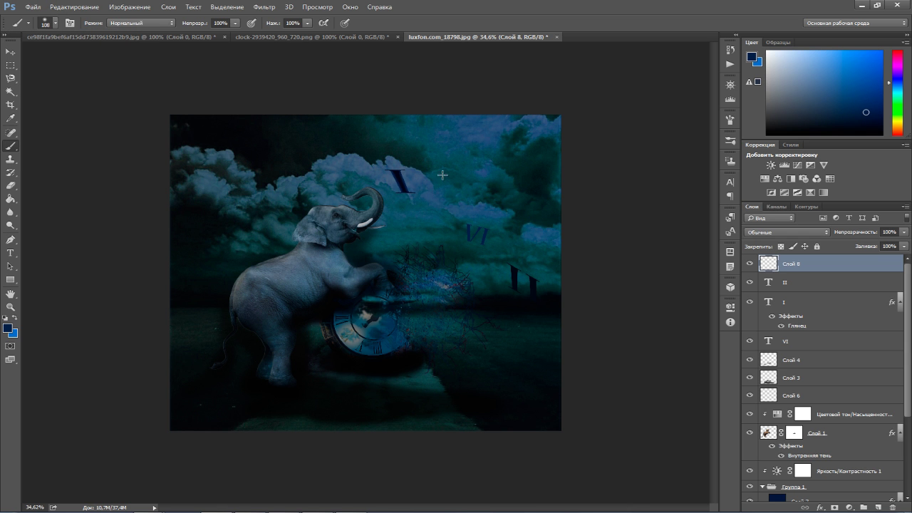
left_click_drag(781, 67, 768, 55)
key("bracketright")
left_click(507, 138)
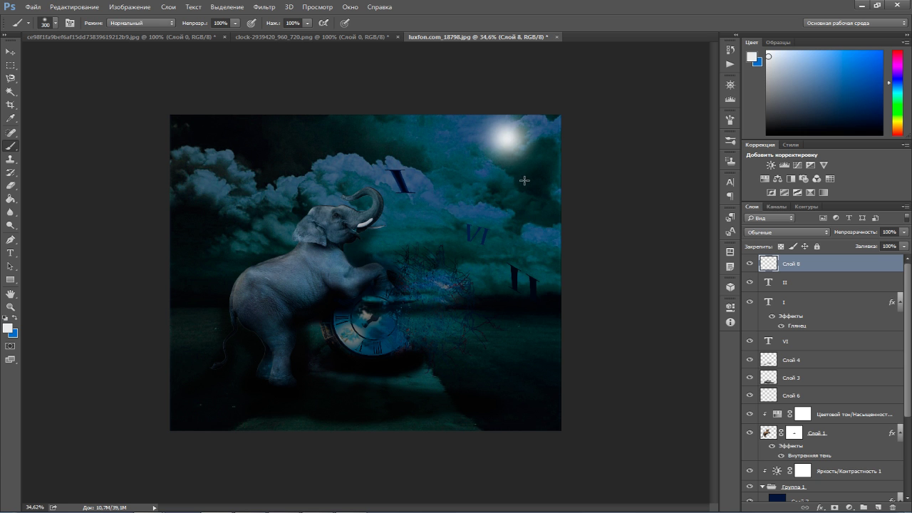
key("ctrl+z")
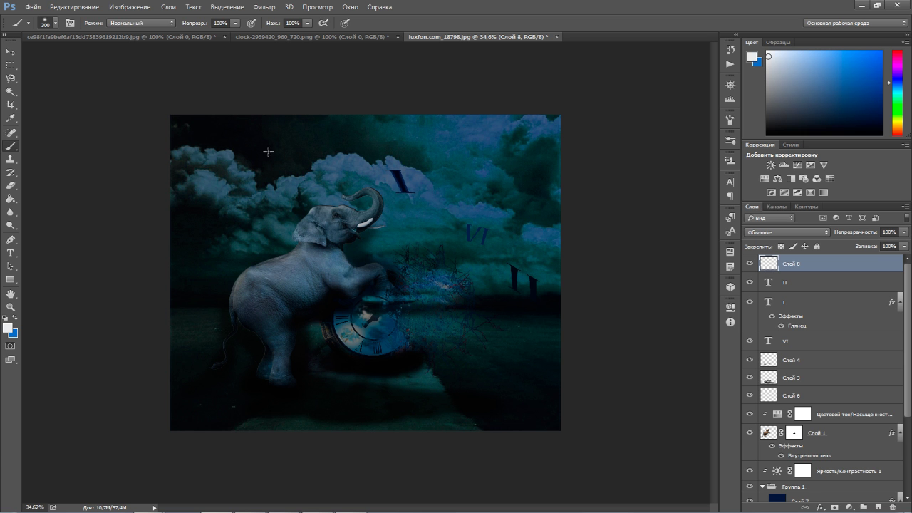
left_click(261, 170)
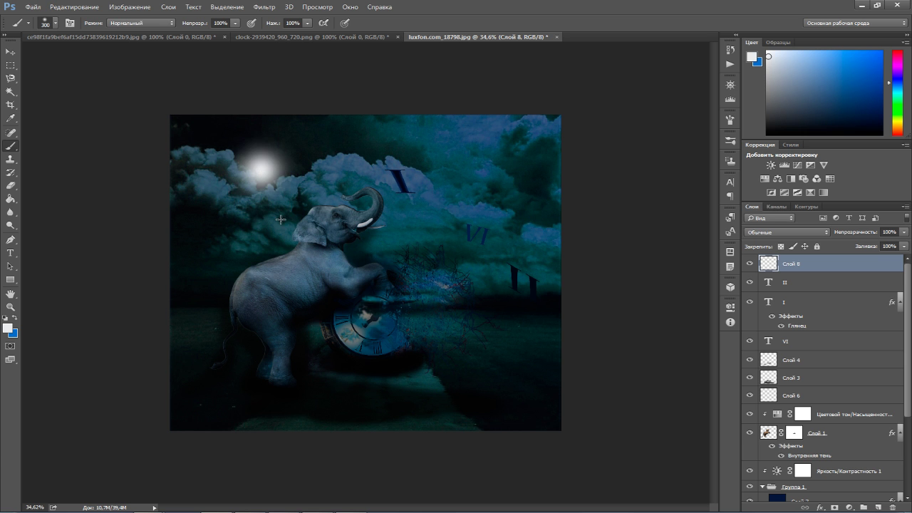
key("ctrl+z")
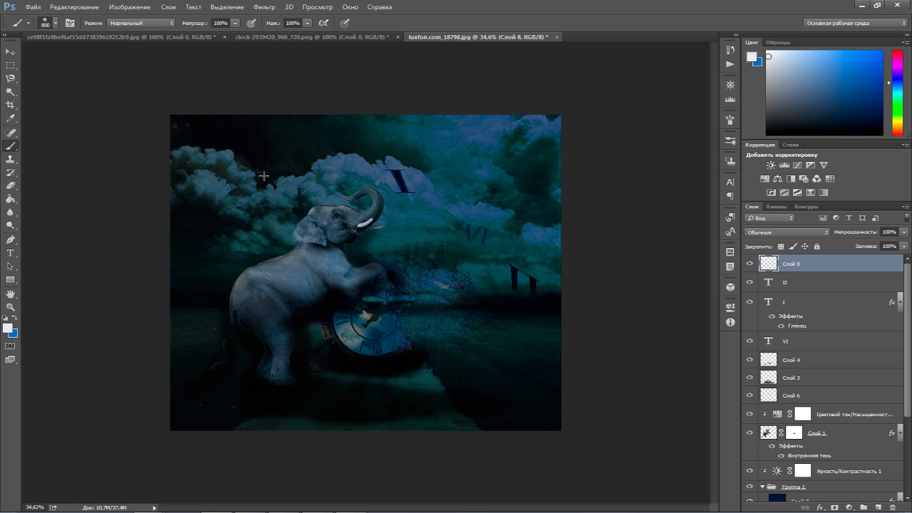
left_click(264, 176)
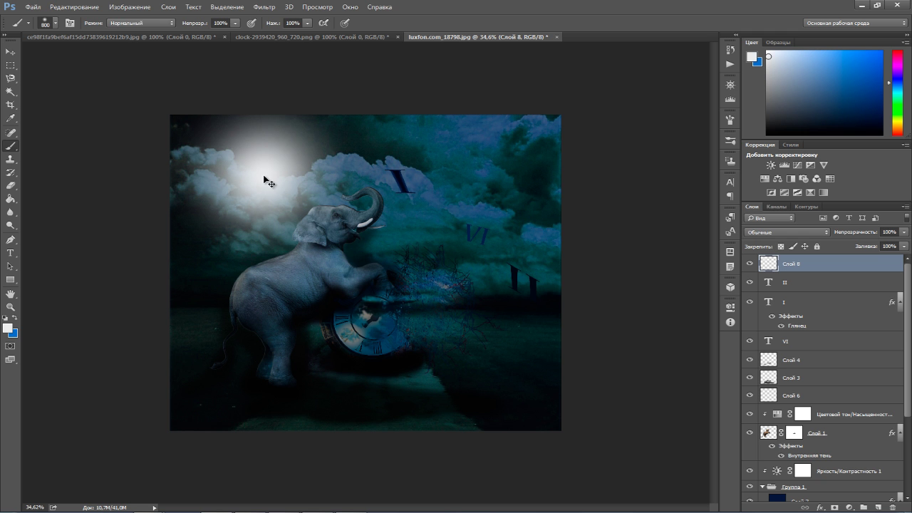
- Fade the moon glow layer to 50% opacity and add a new empty layer
left_click(10, 52)
left_click(904, 232)
left_click_drag(904, 244, 877, 252)
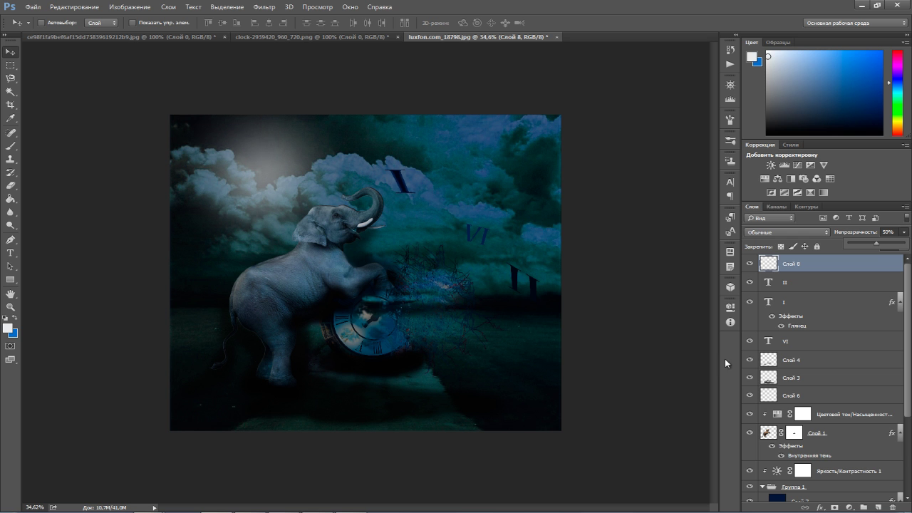
left_click(878, 507)
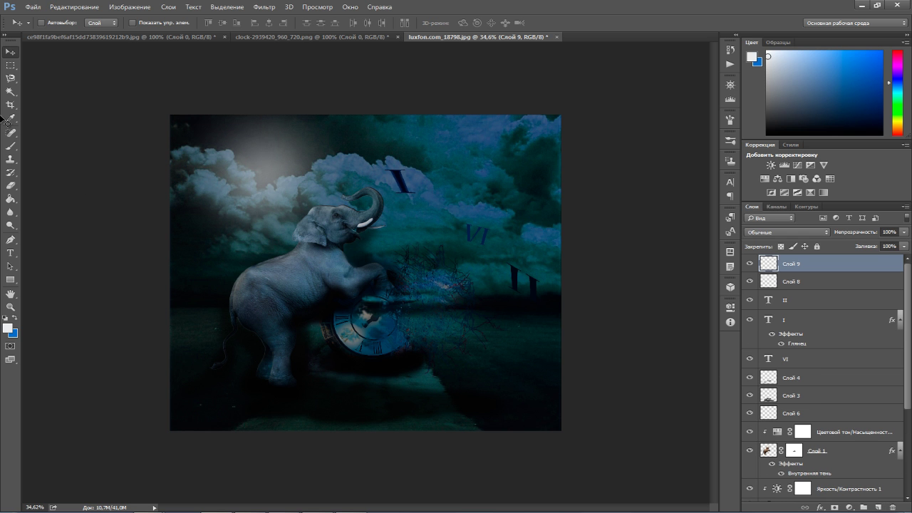
- Paint a brighter white centre on the moon, then add an empty highlights layer
left_click(11, 145)
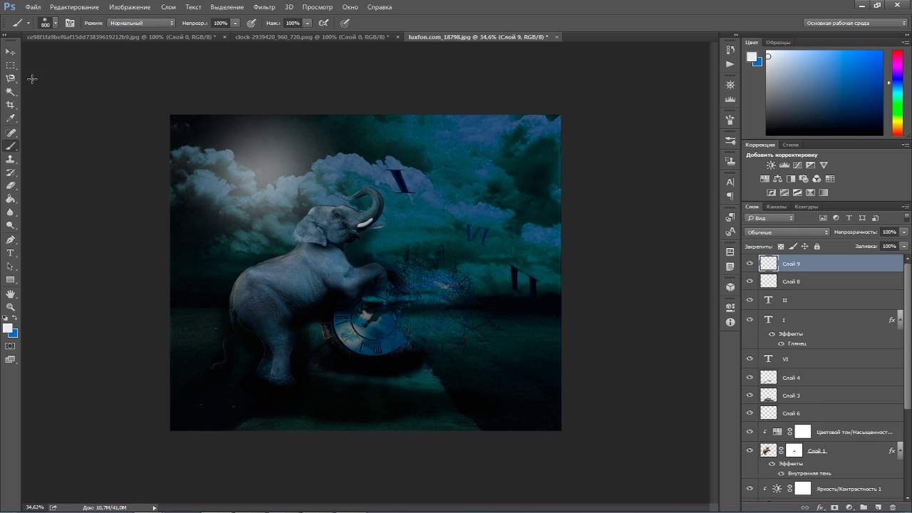
left_click(54, 23)
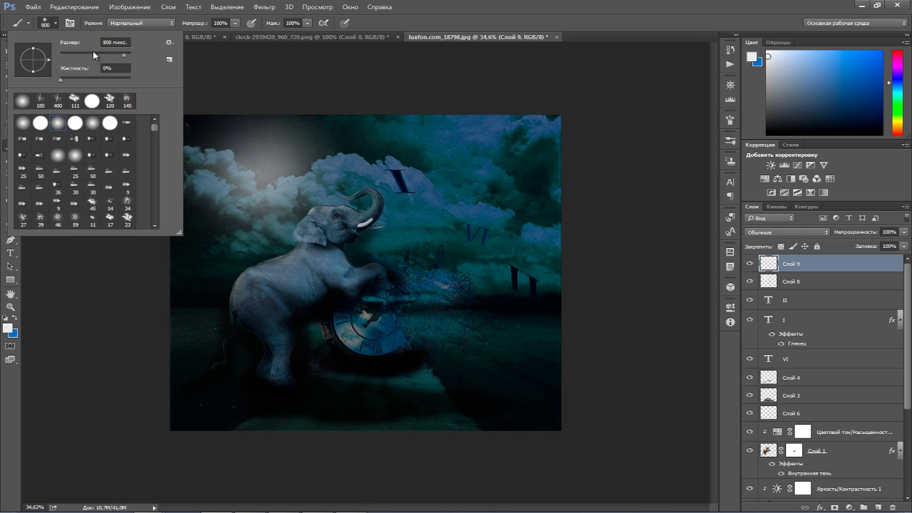
key("Return")
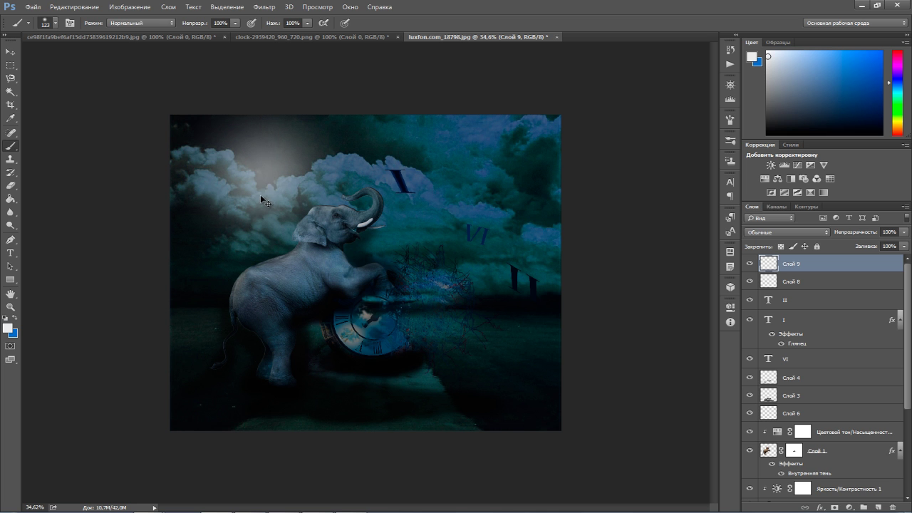
key("bracketright")
left_click(268, 178)
key("ctrl+z")
left_click(269, 178)
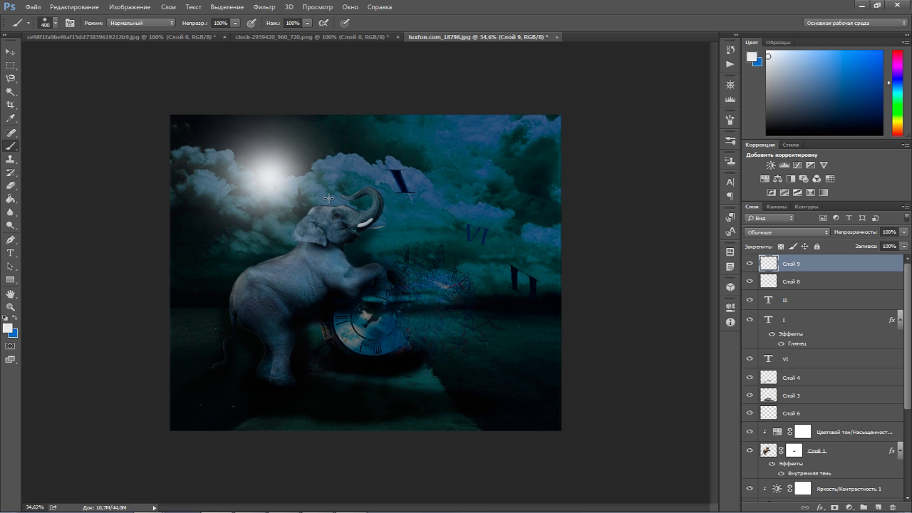
left_click(10, 53)
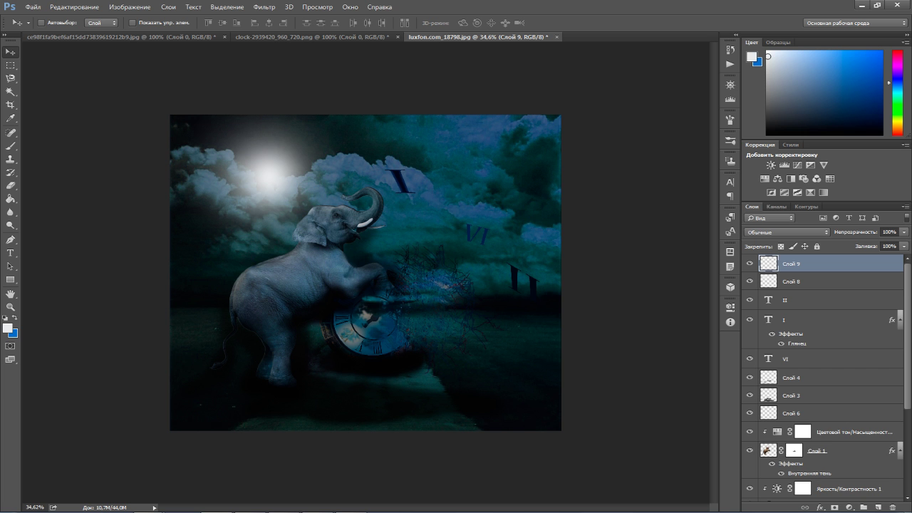
left_click(878, 507)
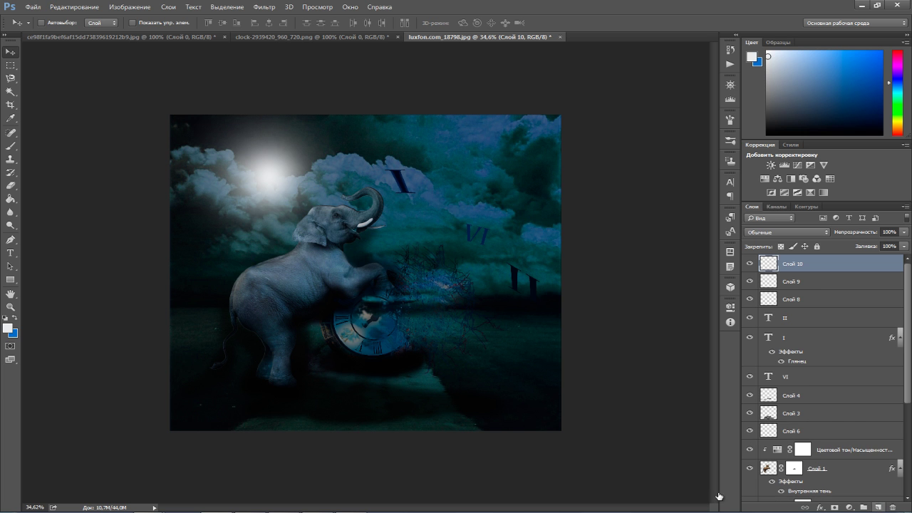
- Paint white highlights across the elephant's back, head and rear with a 150 px brush
left_click(11, 146)
key("bracketleft")
key("bracketleft")
key("bracketleft")
key("bracketleft")
key("bracketleft")
key("bracketleft")
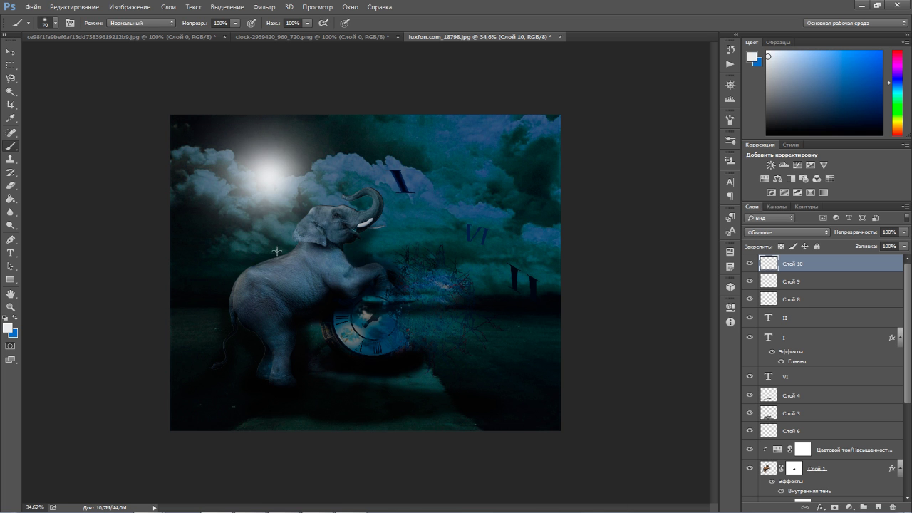
mouse_move(293, 253)
left_mouse_down()
mouse_move(255, 270)
mouse_move(273, 263)
left_mouse_up()
left_click_drag(317, 207, 349, 208)
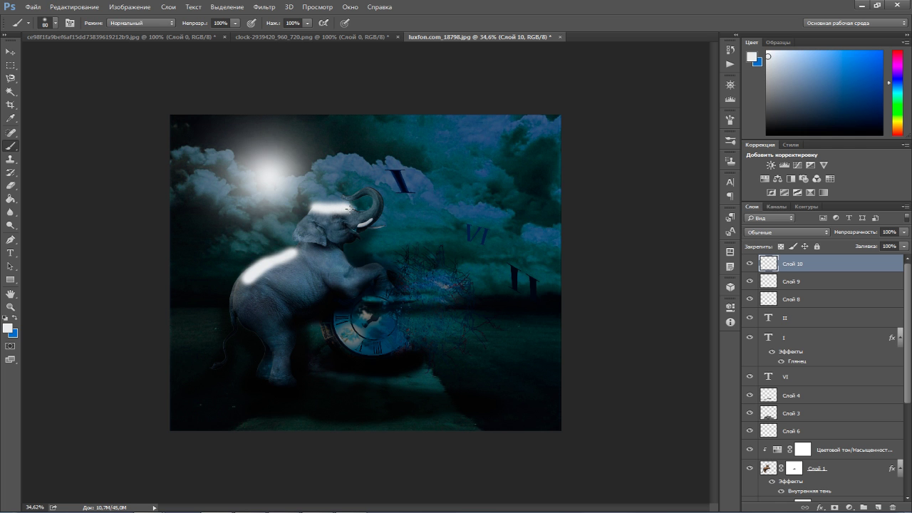
left_click_drag(233, 292, 233, 284)
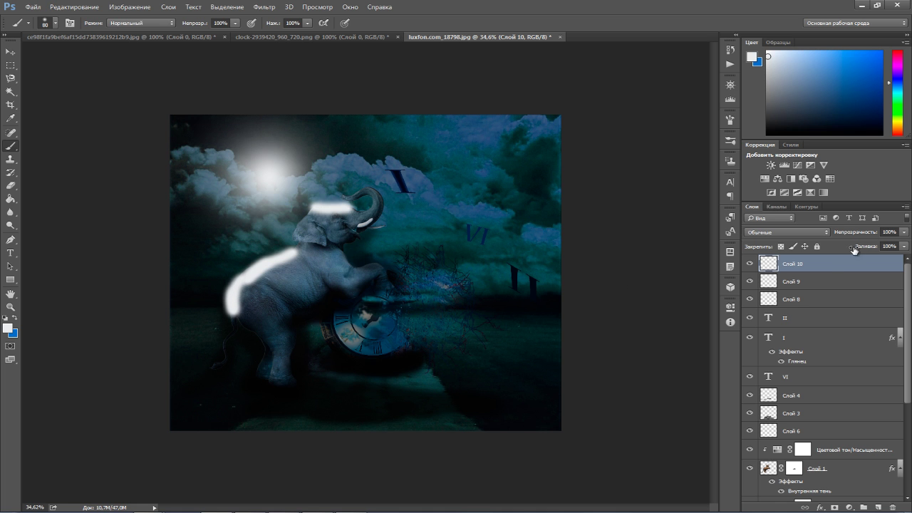
- Fade the highlight layer to 13% opacity, then paint a back stroke on a new layer
left_click(904, 233)
left_click_drag(902, 243, 858, 244)
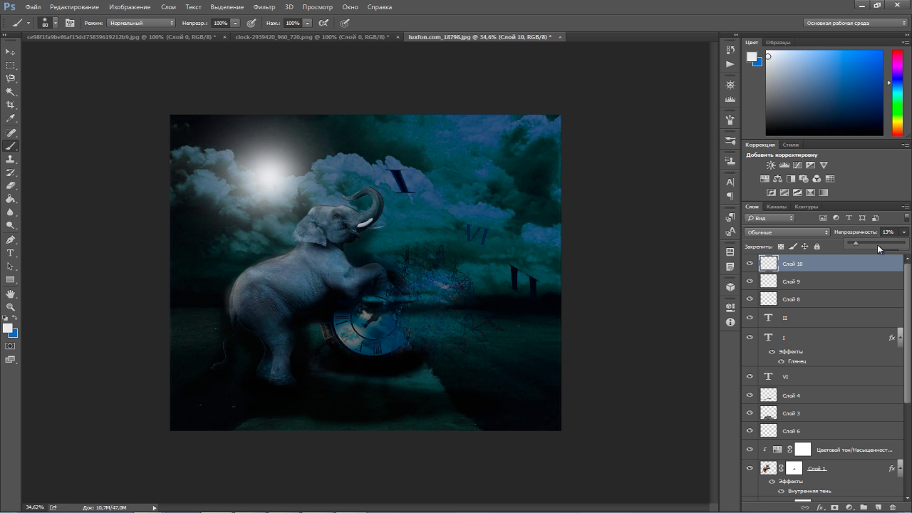
left_click(903, 237)
key("Return")
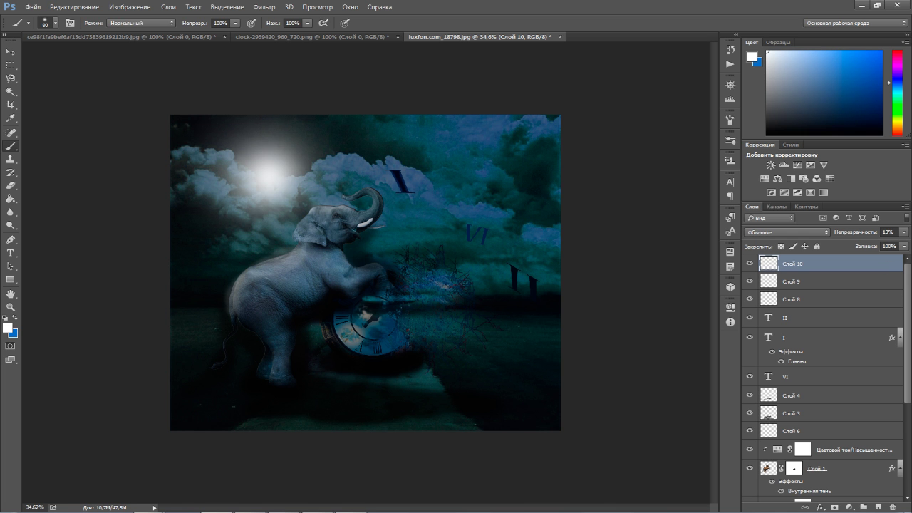
left_click(879, 507)
left_click_drag(295, 254, 304, 251)
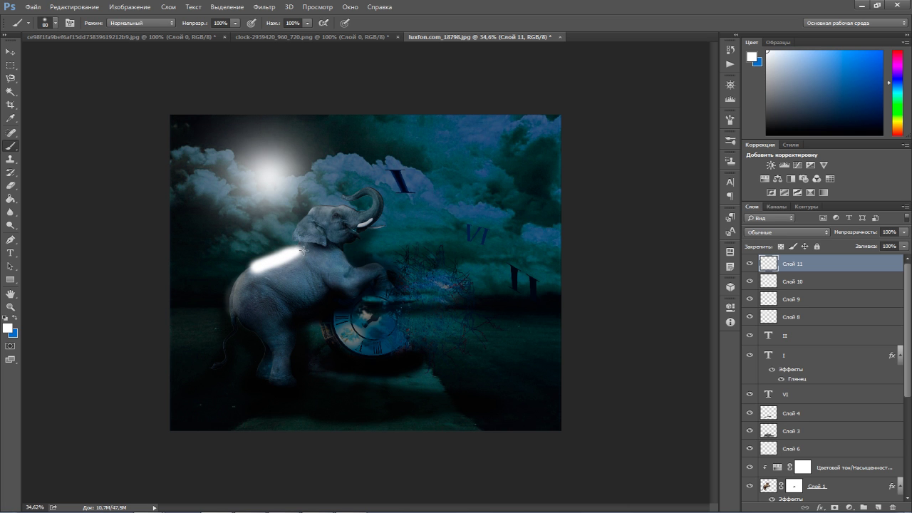
- Fade the new highlight layer to 17% and lightly brighten the elephant's shoulder
left_click(904, 231)
left_click_drag(903, 243, 858, 246)
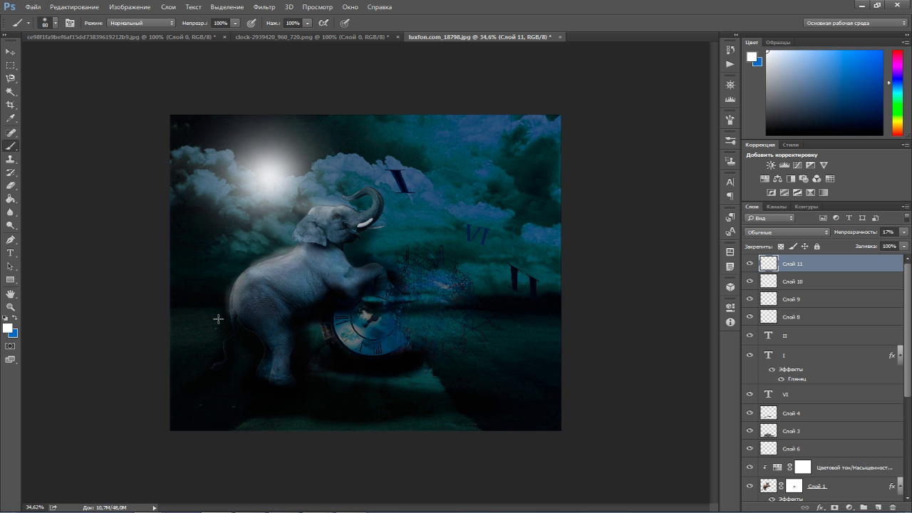
left_click_drag(329, 290, 335, 250)
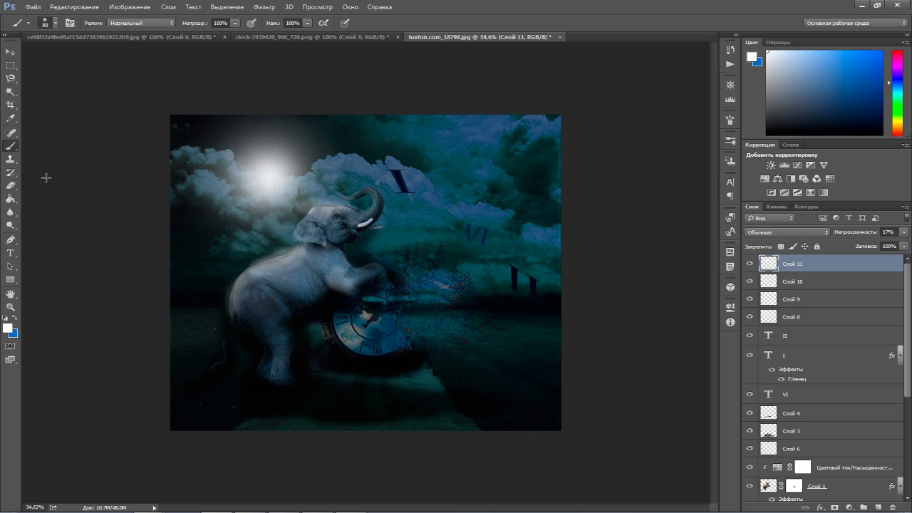
- Erase part of the back highlight and nudge the highlight layer into place
left_click(11, 185)
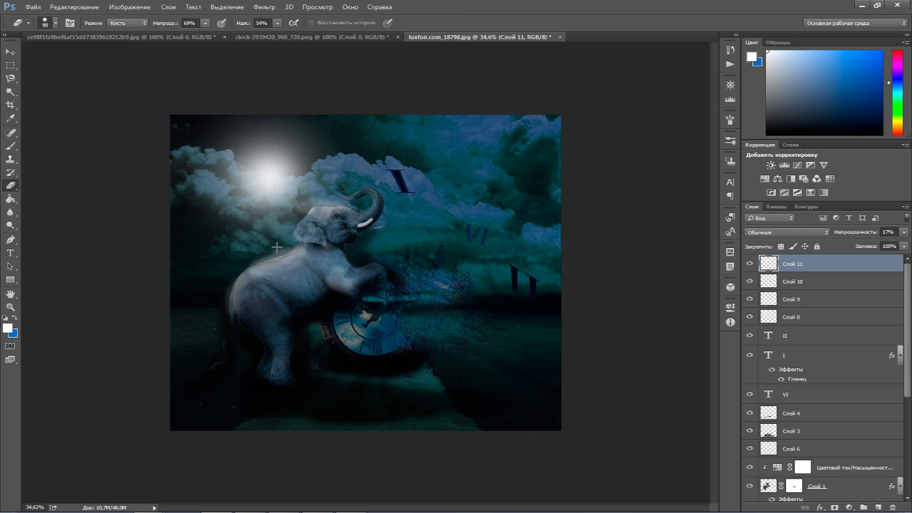
left_click_drag(273, 251, 266, 255)
left_click(10, 55)
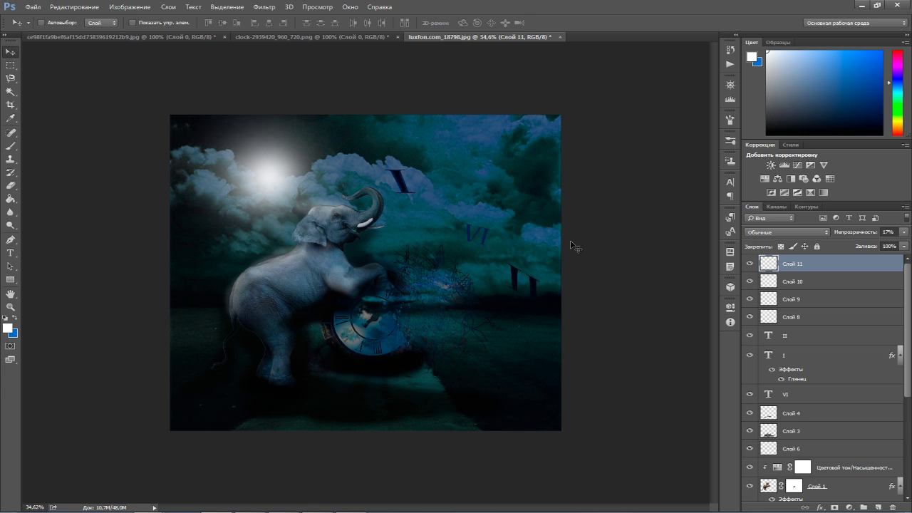
scroll(584, 243, "down", 2)
scroll(567, 233, "up", 2)
left_click_drag(197, 123, 245, 171)
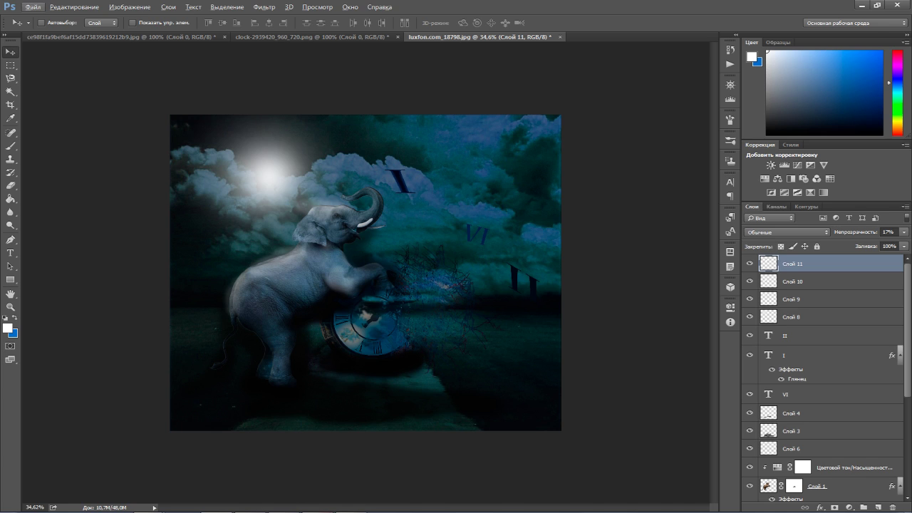